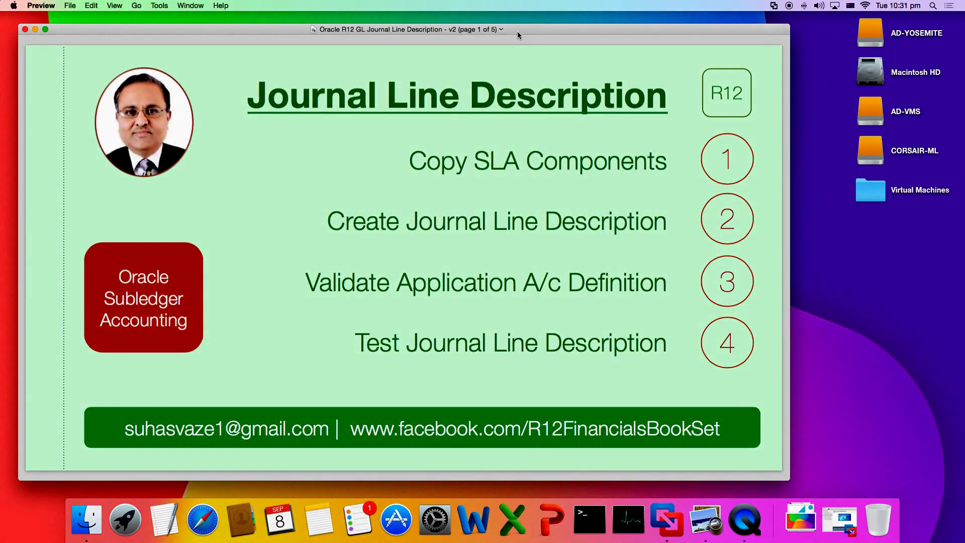
# - Leave the Preview title slide for Oracle's list of posted Jan-07 Payables journals
pyautogui.hotkey('ctrl', 'Right')
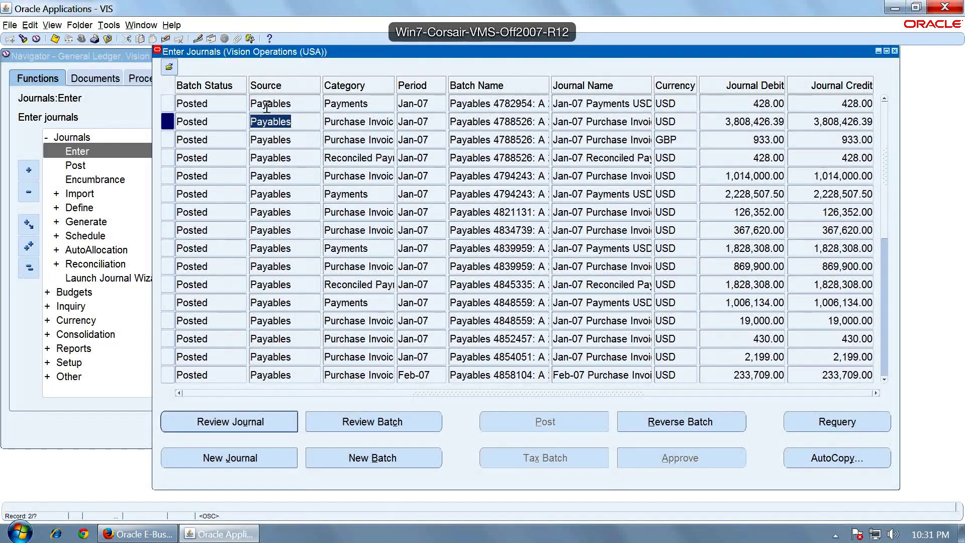
# - Review the Jan-07 Purchase Invoices USD journal and confirm its lines read 'Journal Import Created'
pyautogui.click(289, 103)
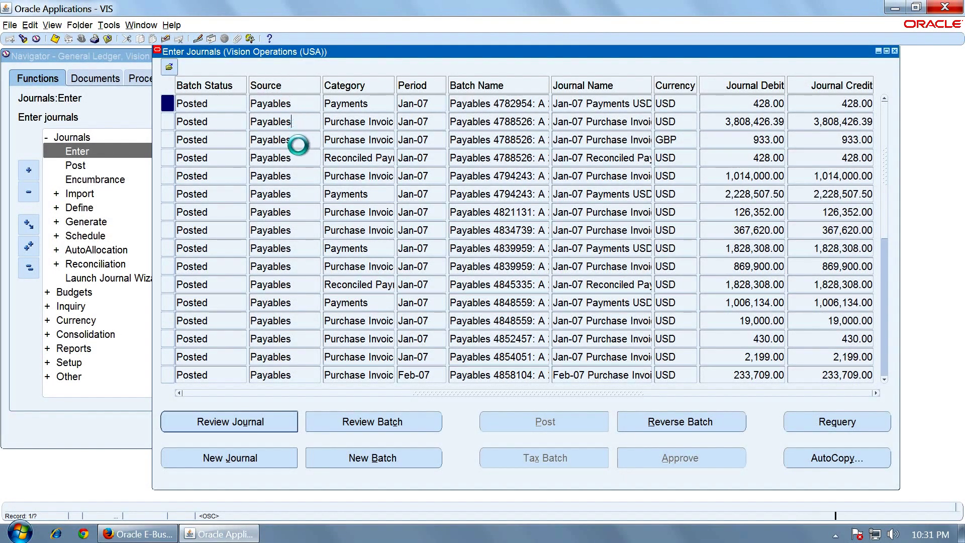
pyautogui.click(250, 422)
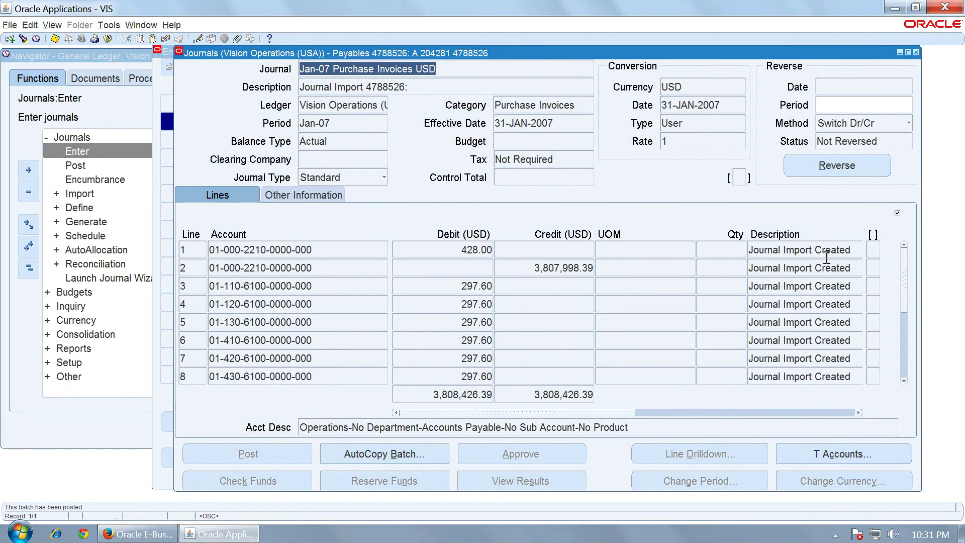
pyautogui.click(827, 250)
pyautogui.click(646, 302)
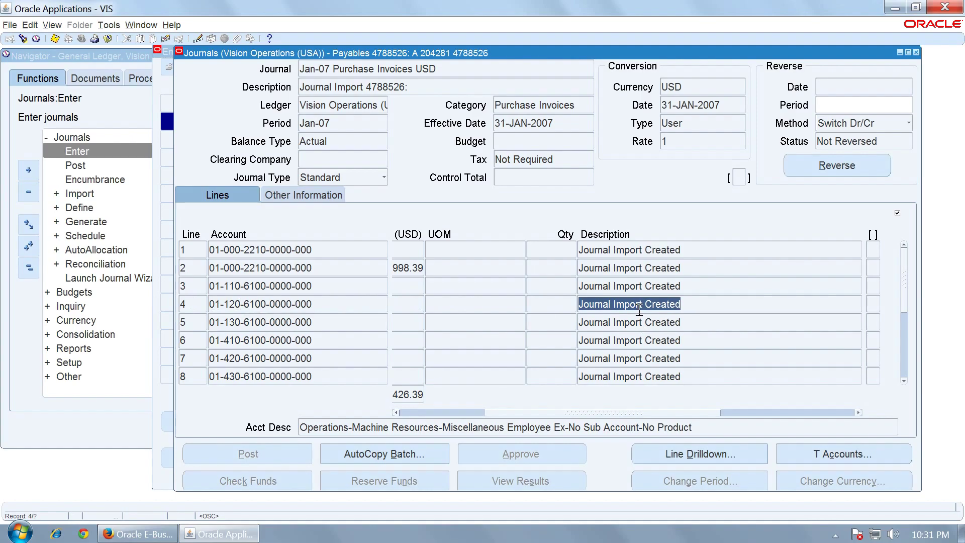
pyautogui.hotkey('ctrl', 'Left')
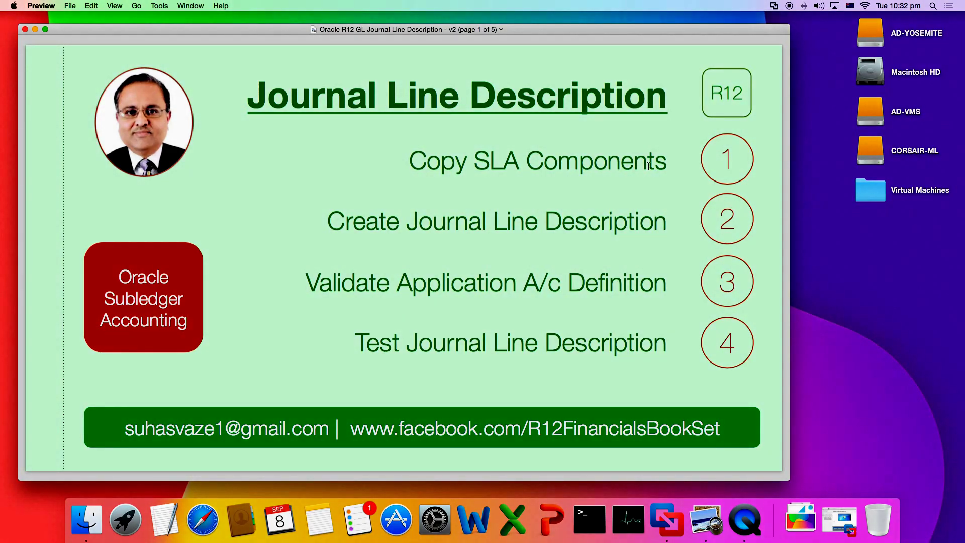
pyautogui.hotkey('ctrl', 'Right')
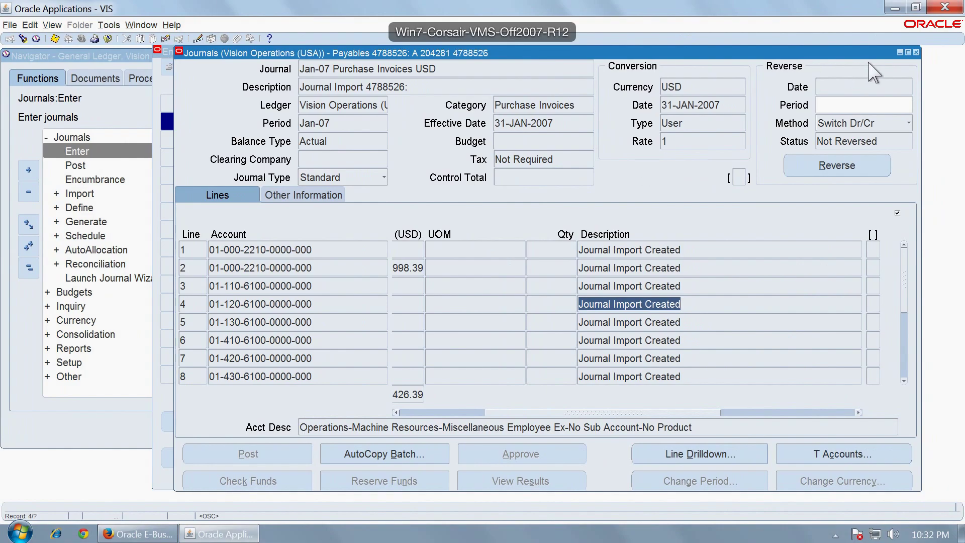
# - Close the journal windows and switch to the Payables, Vision Operations (USA) responsibility
pyautogui.click(916, 52)
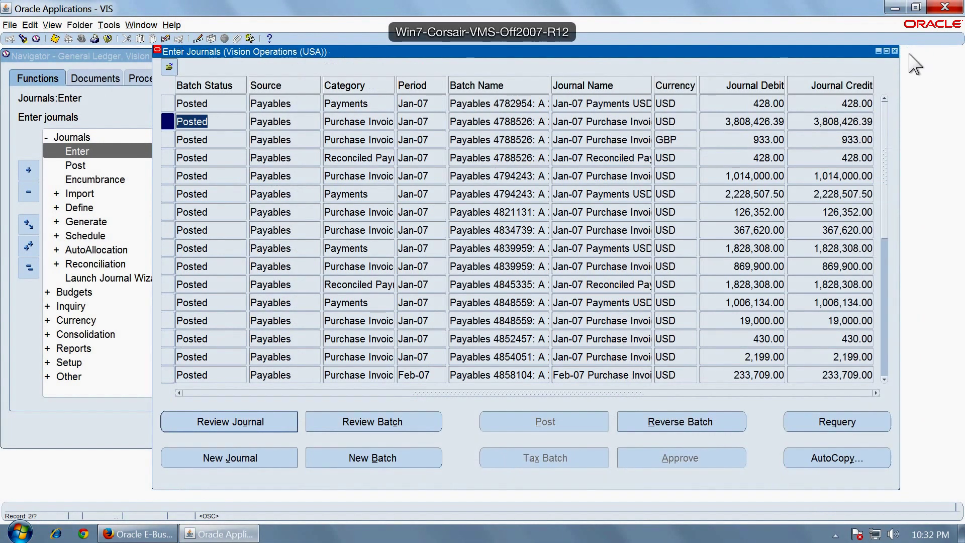
pyautogui.click(895, 50)
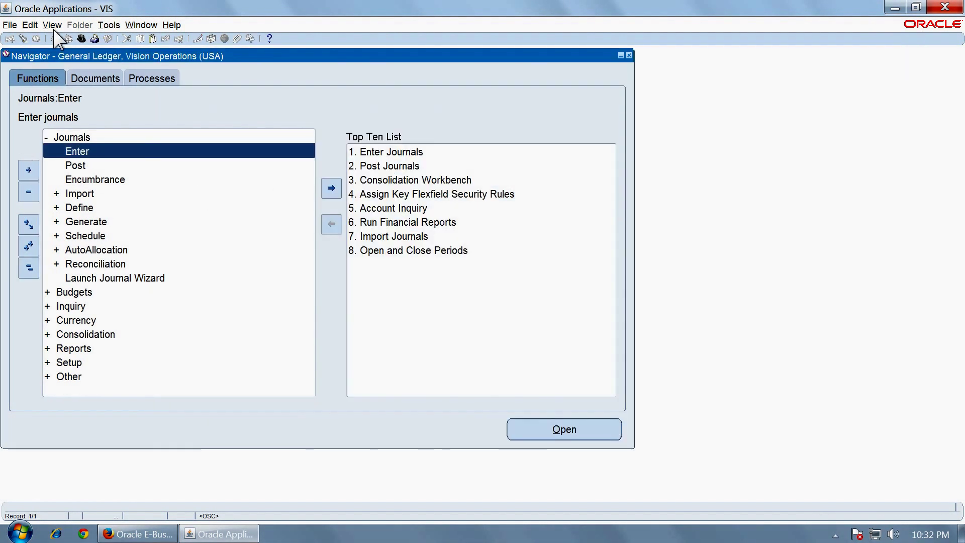
pyautogui.click(81, 38)
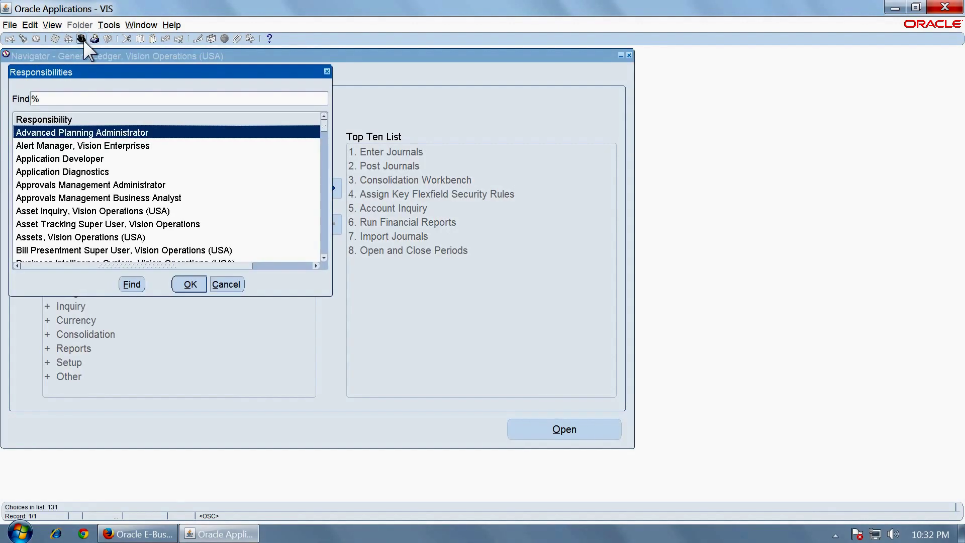
pyautogui.write('pay')
pyautogui.press('Return')
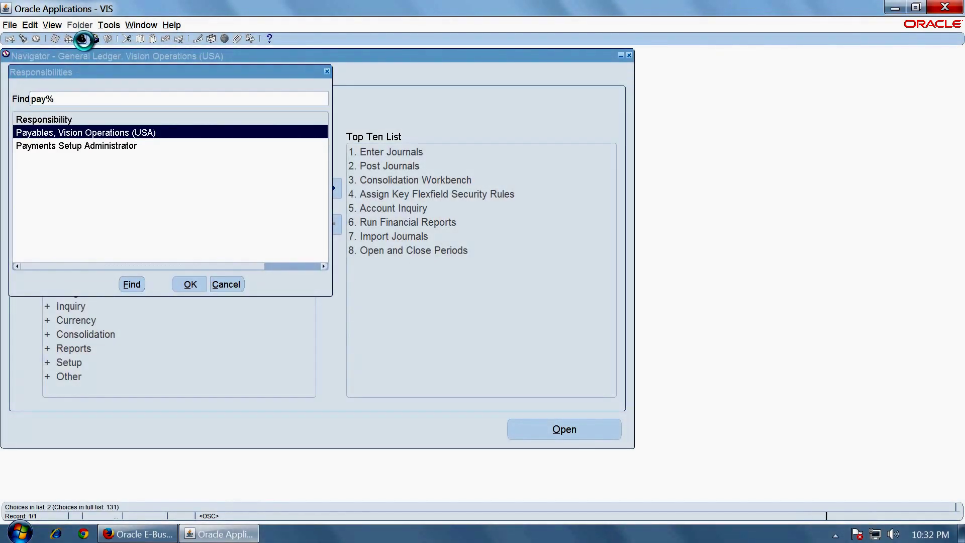
pyautogui.press('Return')
# - Open SLA: Subledger Accounting Methods and query the STANDARD_ACCRUAL method
pyautogui.hotkey('ctrl', 'l')
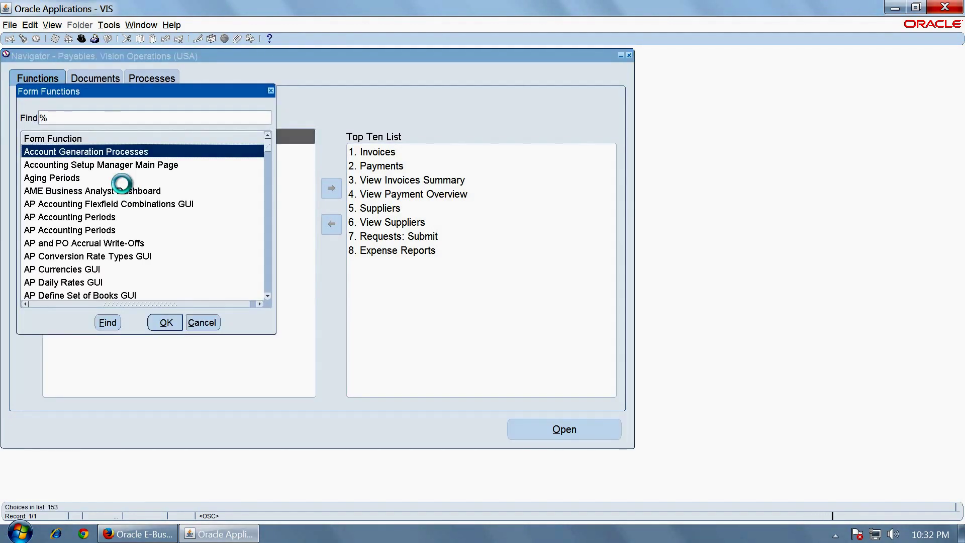
pyautogui.write('slA: %')
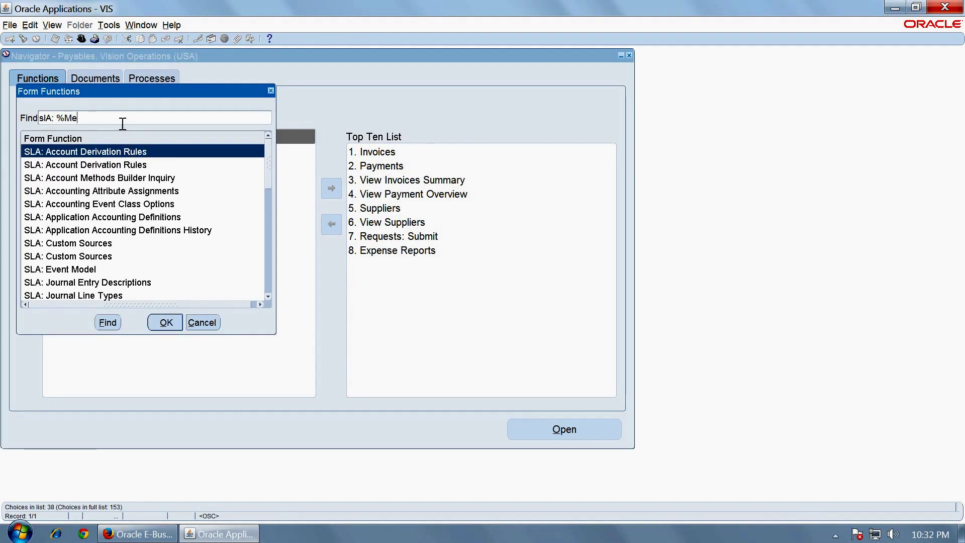
pyautogui.write('Metho%')
pyautogui.press('Return')
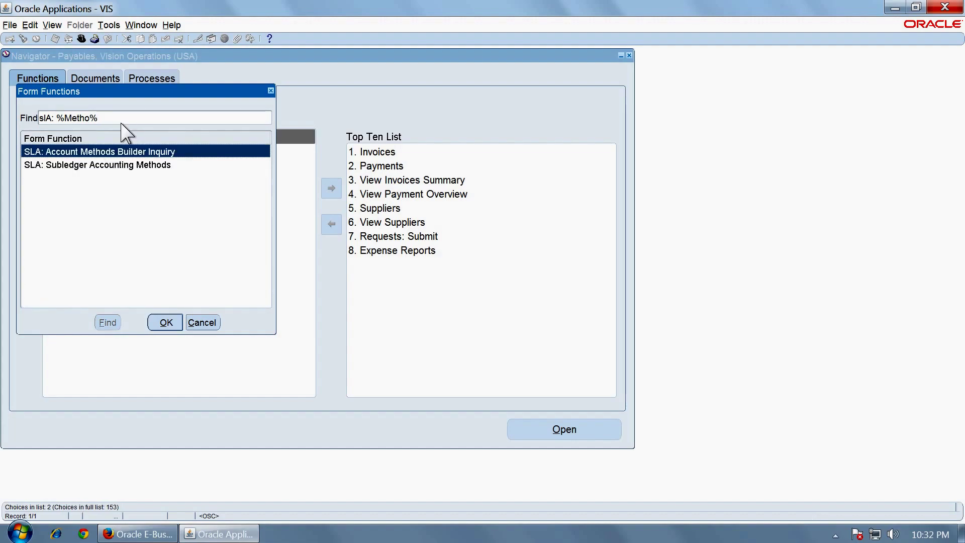
pyautogui.press('Down')
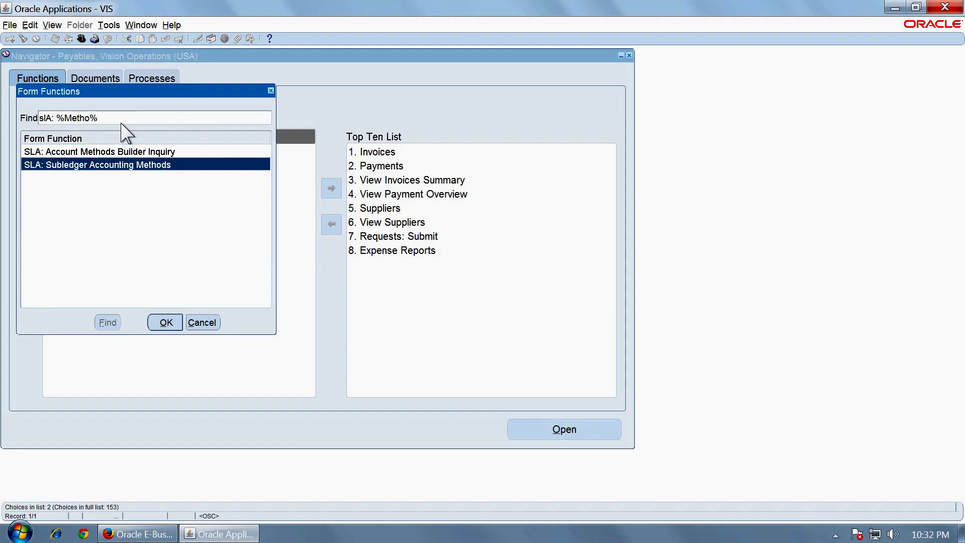
pyautogui.press('Return')
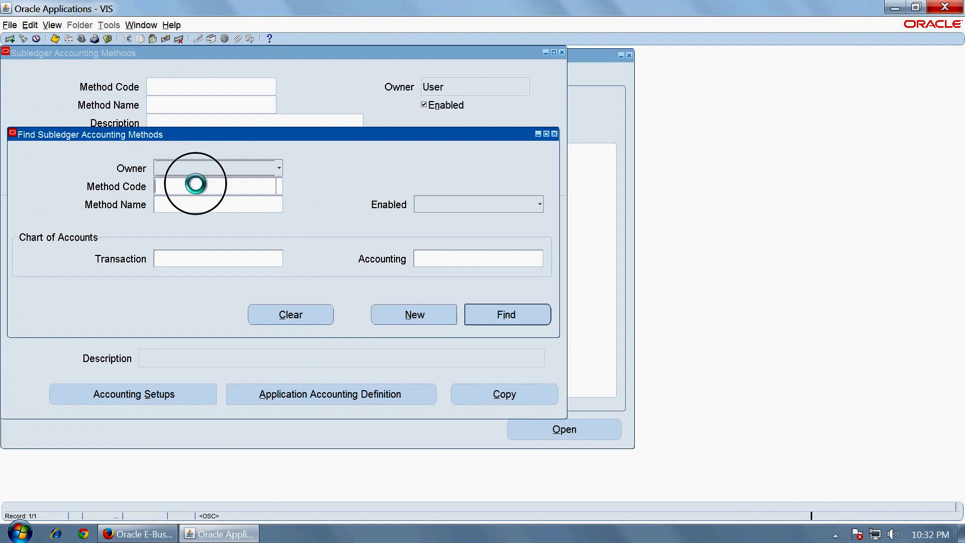
pyautogui.write('STAN')
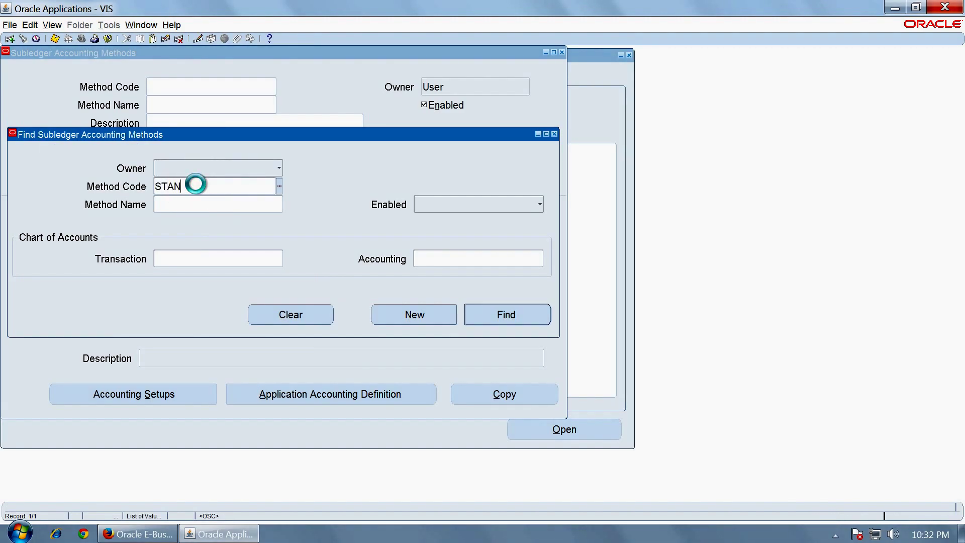
pyautogui.press('Tab')
pyautogui.press('Return')
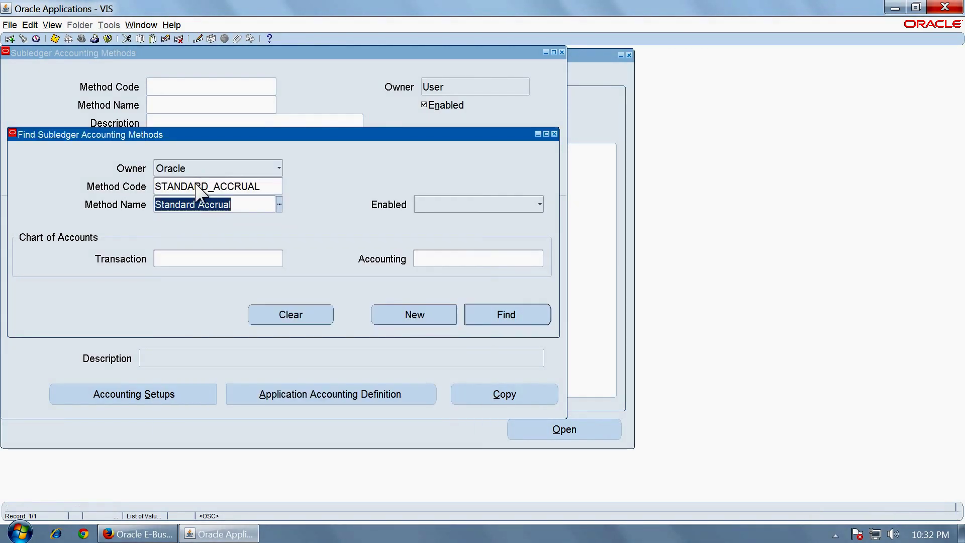
pyautogui.press('Return')
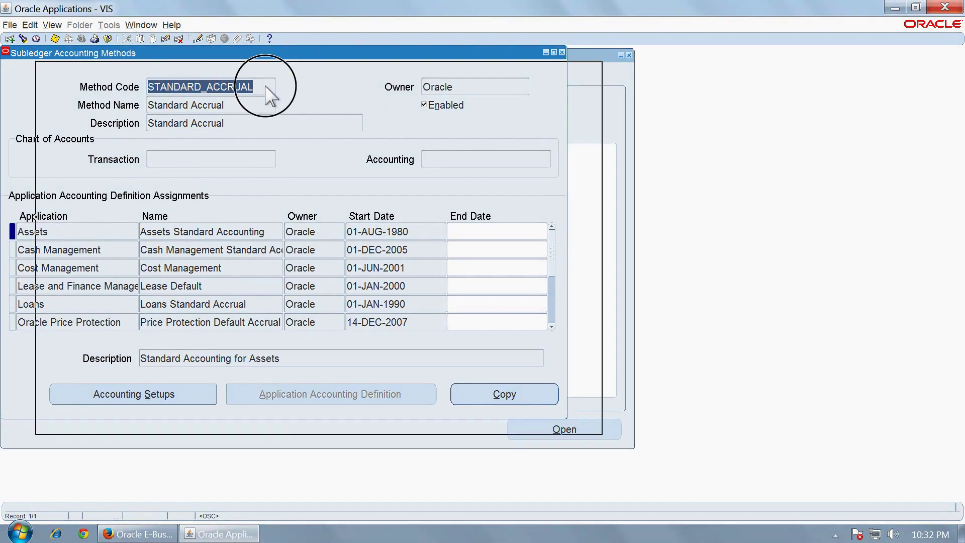
pyautogui.moveTo(166, 53); pyautogui.dragTo(370, 99)
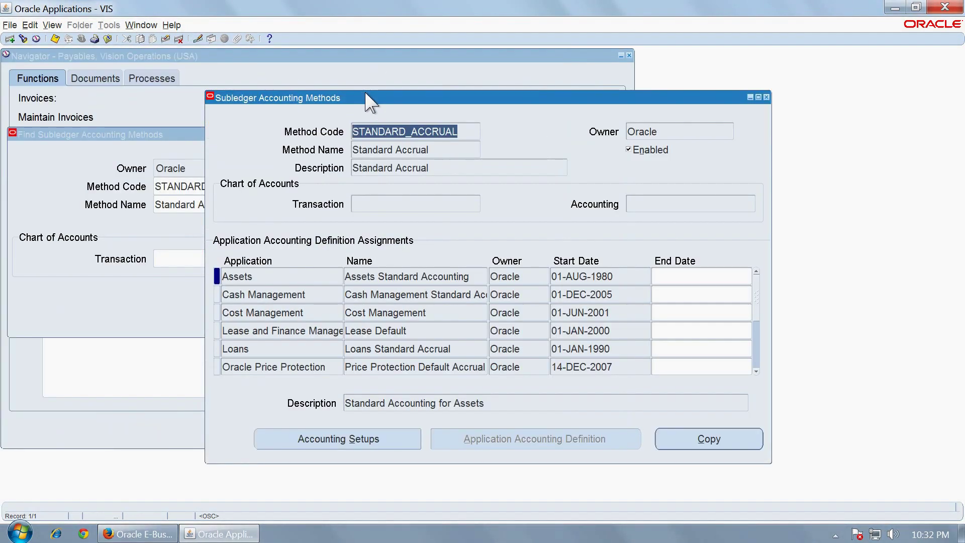
# - Copy Standard Accrual, entering CUST_ACCRUAL as the code, name and description
pyautogui.click(682, 440)
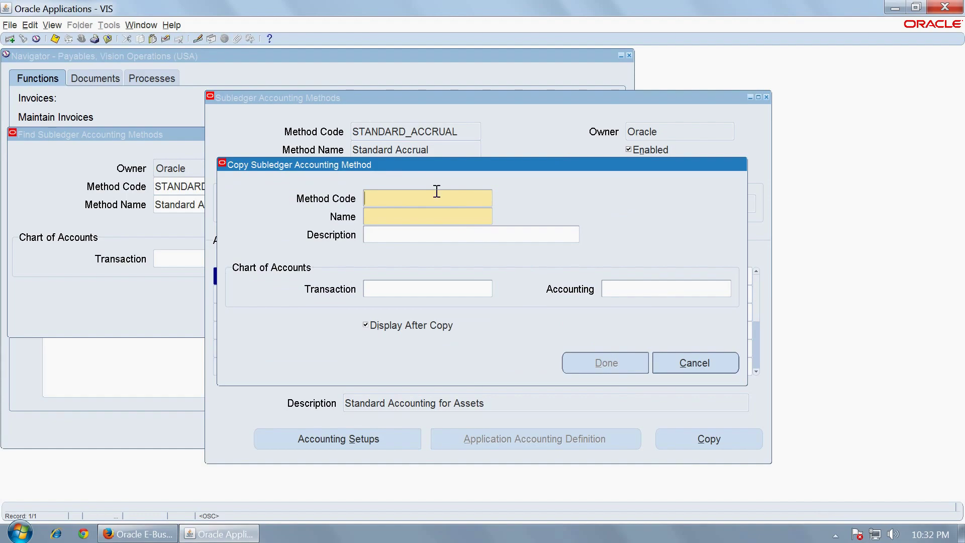
pyautogui.write('CUST_ACCRUAL')
pyautogui.doubleClick(436, 191)
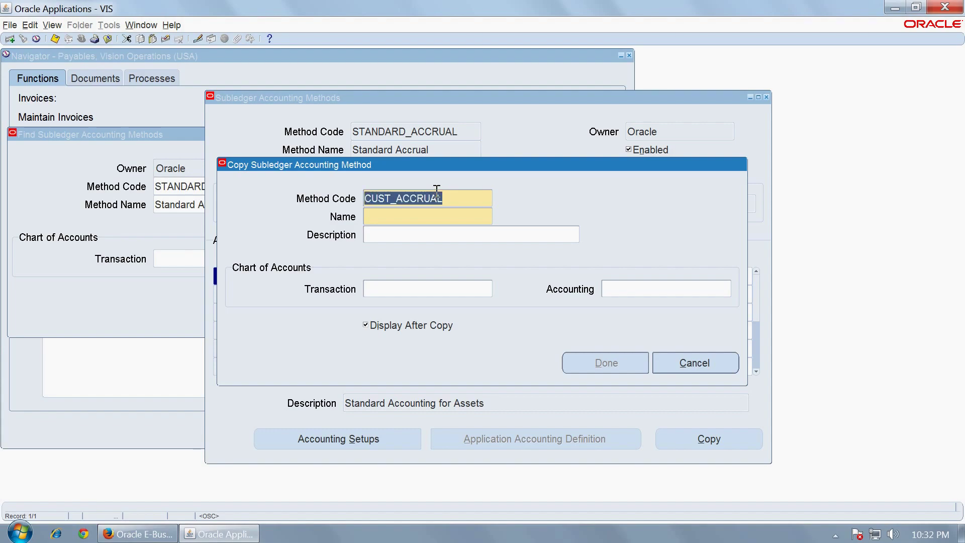
pyautogui.hotkey('ctrl', 'c')
pyautogui.press('Tab')
pyautogui.hotkey('ctrl', 'v')
pyautogui.press('Tab')
pyautogui.hotkey('ctrl', 'v')
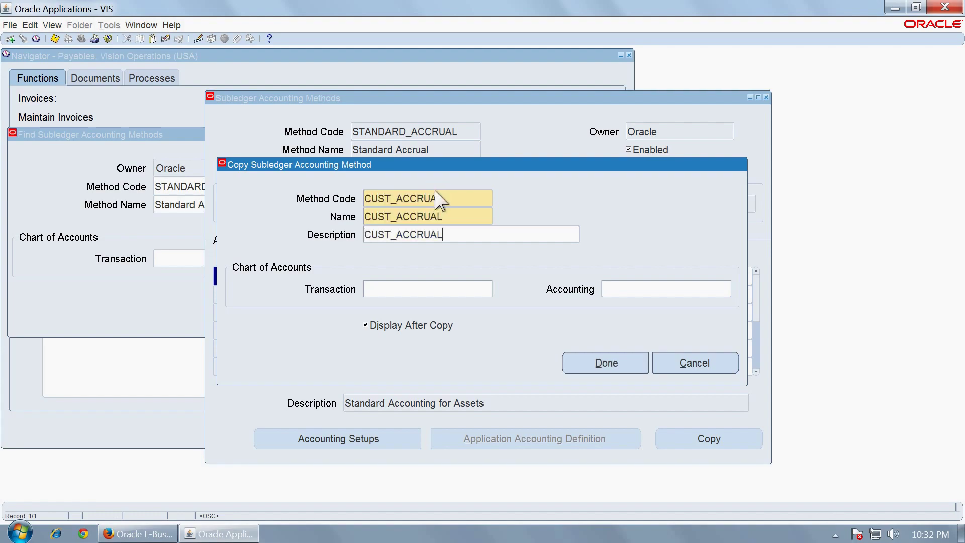
# - Set both transaction and accounting charts to Operations Accounting Flex and finish the copy
pyautogui.press('Tab')
pyautogui.write('Oper%ACC%')
pyautogui.press('Tab')
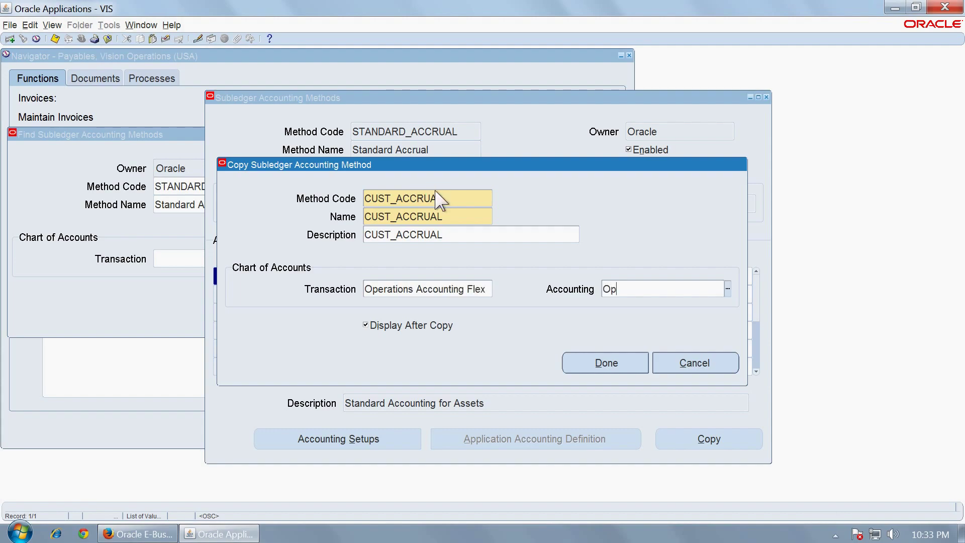
pyautogui.write('Oper%ACC%')
pyautogui.press('Tab')
pyautogui.click(572, 362)
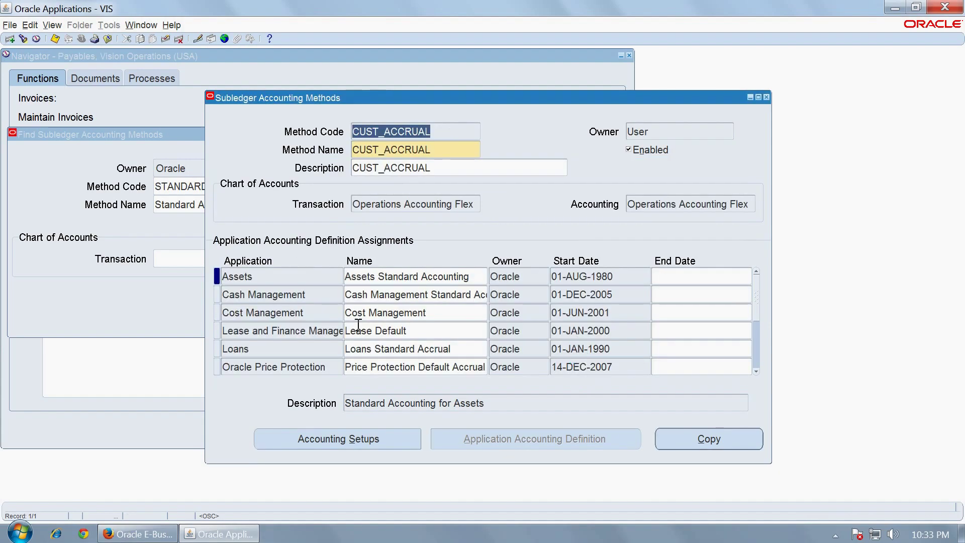
# - Open the Payables Accrual Basis application accounting definition from the assignments list
pyautogui.click(268, 352)
pyautogui.press('Down')
pyautogui.press('Down')
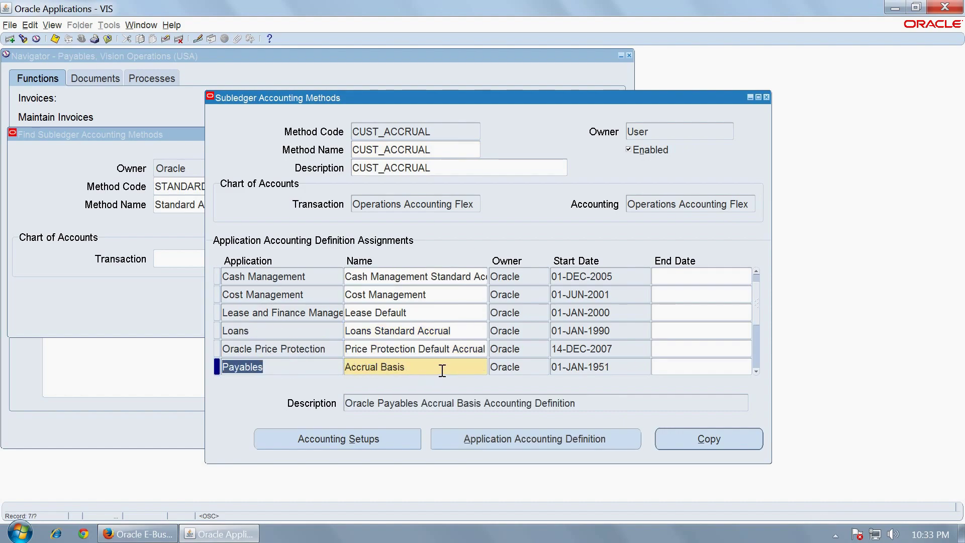
pyautogui.press('Tab')
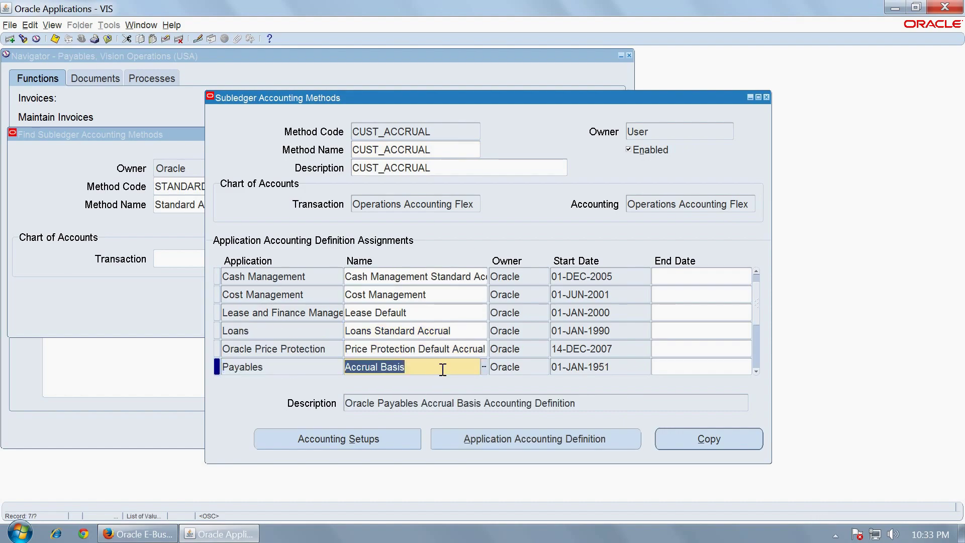
pyautogui.click(477, 444)
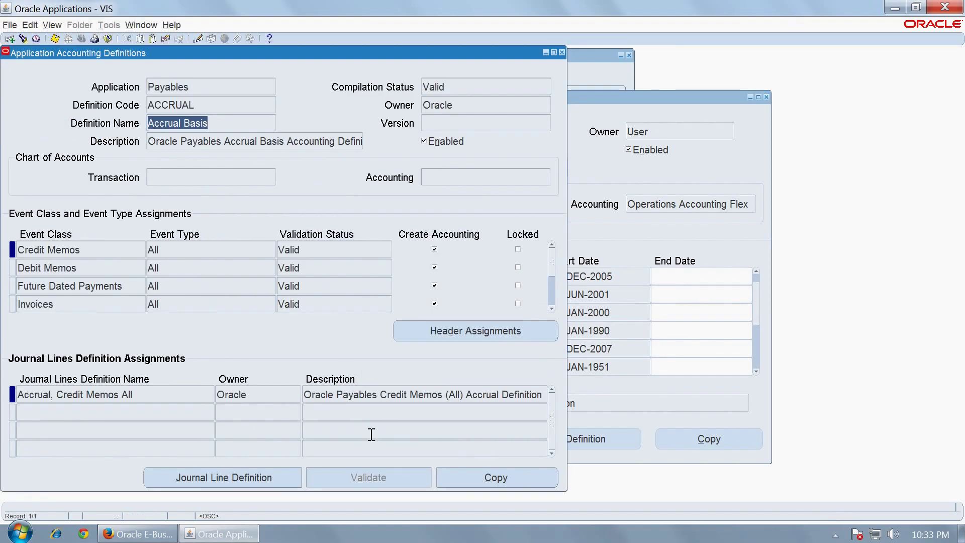
# - Copy the definition, entering CUST_AP_ACCRUAL as code, name and description
pyautogui.click(485, 479)
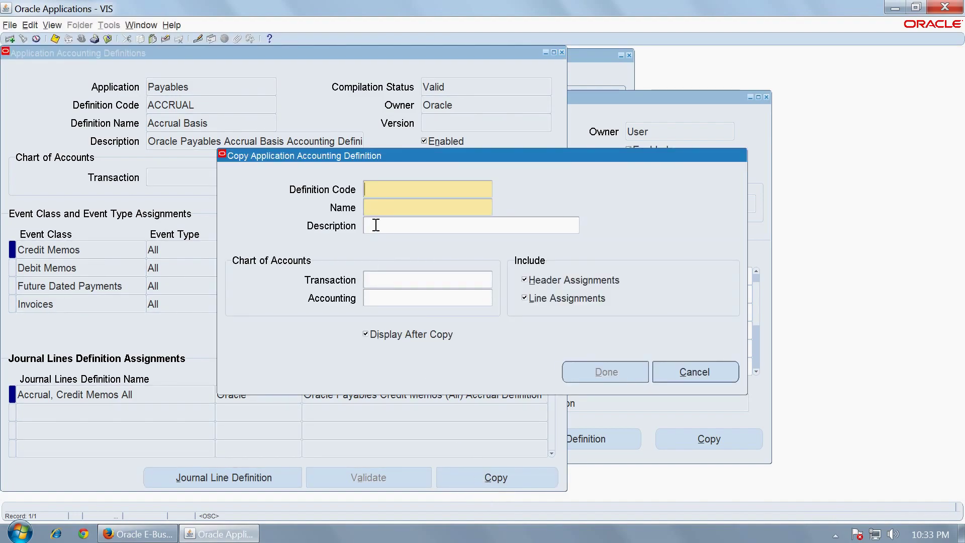
pyautogui.write('CUST_ACCRUA')
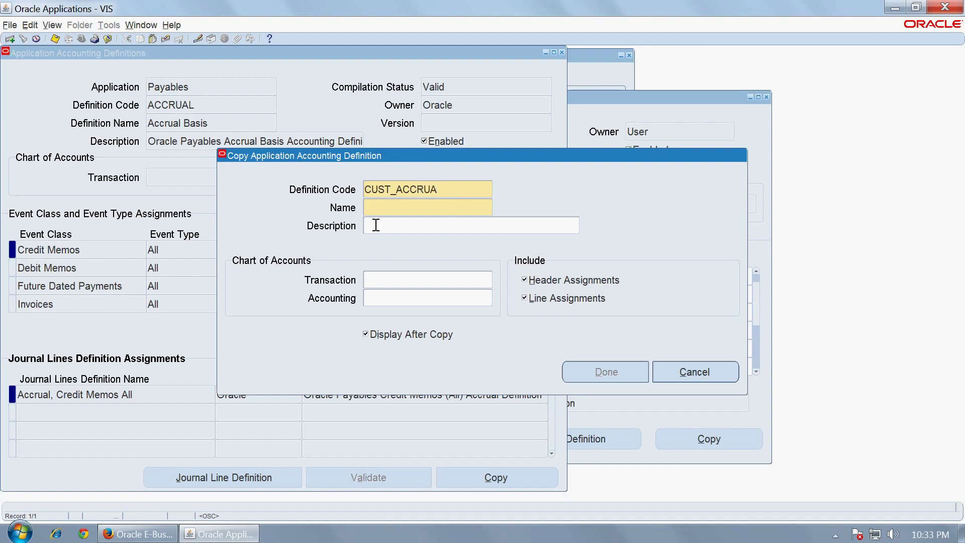
pyautogui.press('BackSpace')
pyautogui.press('BackSpace')
pyautogui.press('BackSpace')
pyautogui.press('BackSpace')
pyautogui.write('AP_ACCRUAL')
pyautogui.hotkey('shift', 'Home')
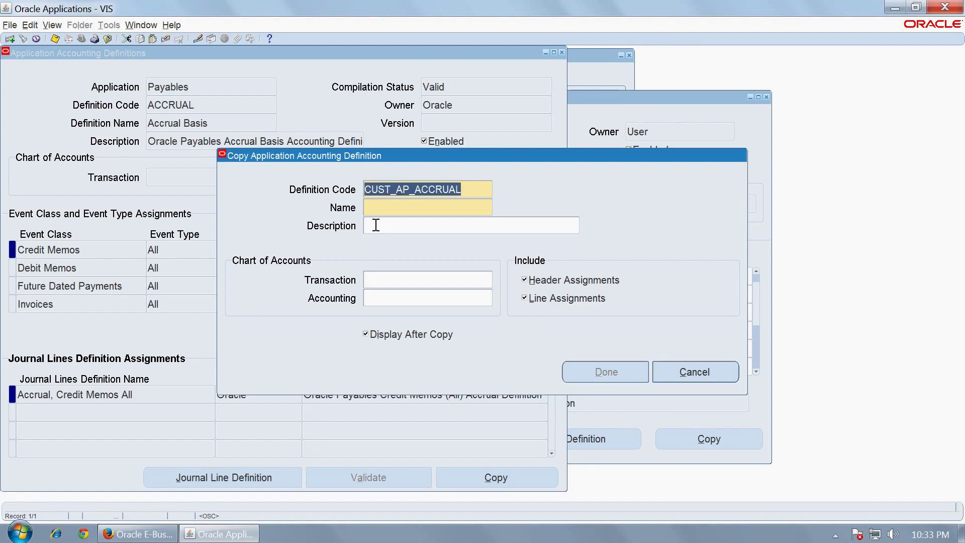
pyautogui.hotkey('ctrl', 'c')
pyautogui.press('Tab')
pyautogui.hotkey('ctrl', 'v')
pyautogui.press('Tab')
pyautogui.hotkey('ctrl', 'v')
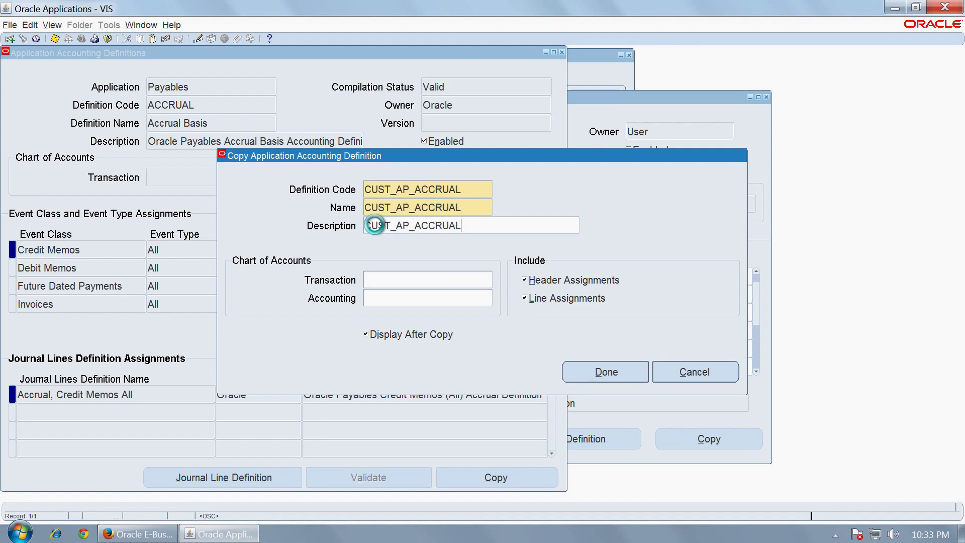
# - Set both charts of accounts to Operations Accounting Flex and complete the copy
pyautogui.press('Tab')
pyautogui.write('Oper')
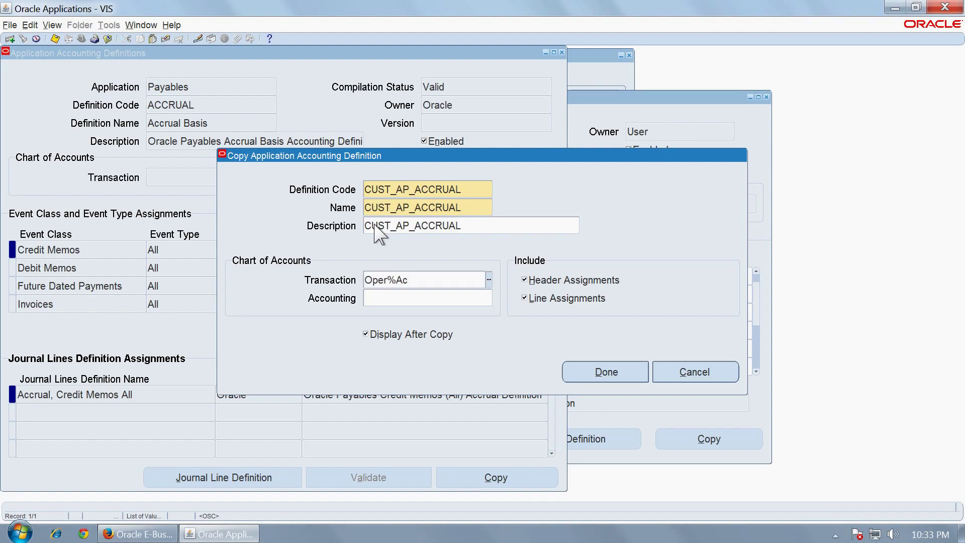
pyautogui.press('Tab')
pyautogui.write('Oper')
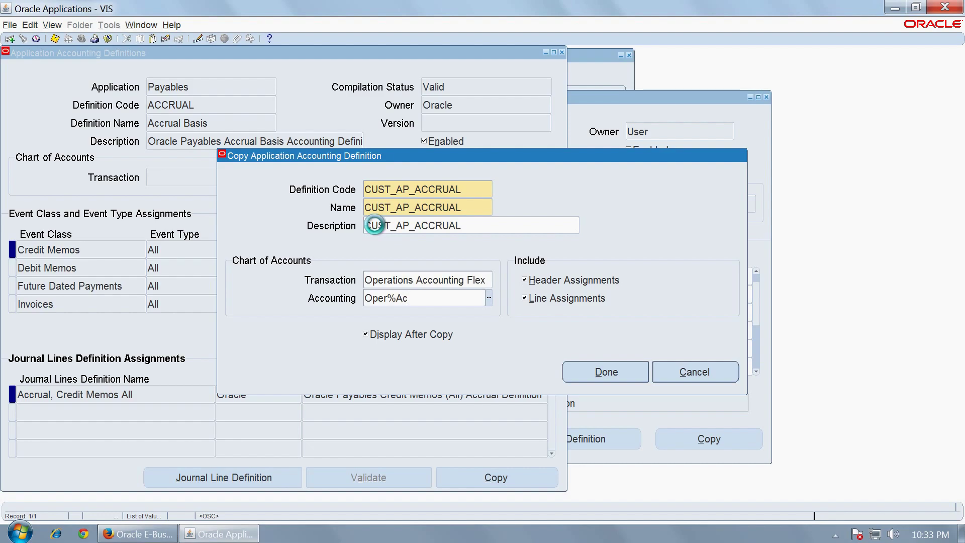
pyautogui.press('Tab')
pyautogui.click(598, 372)
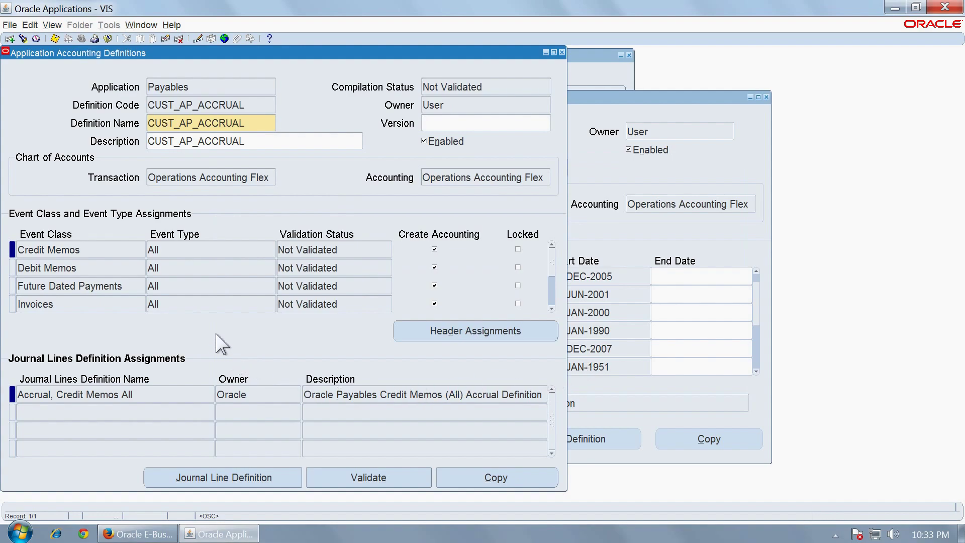
# - Select the Invoices event class and open its Accrual, Invoices All journal lines definition
pyautogui.click(66, 267)
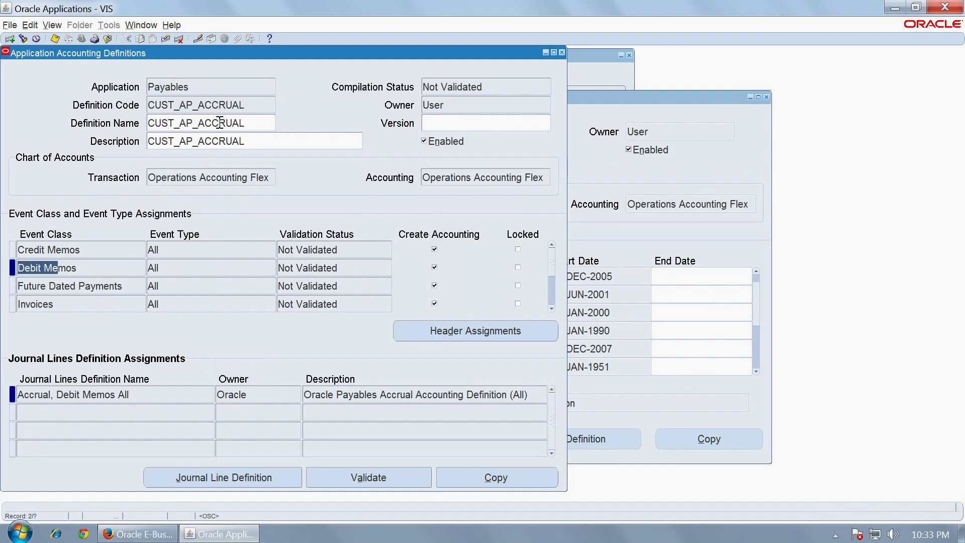
pyautogui.click(69, 305)
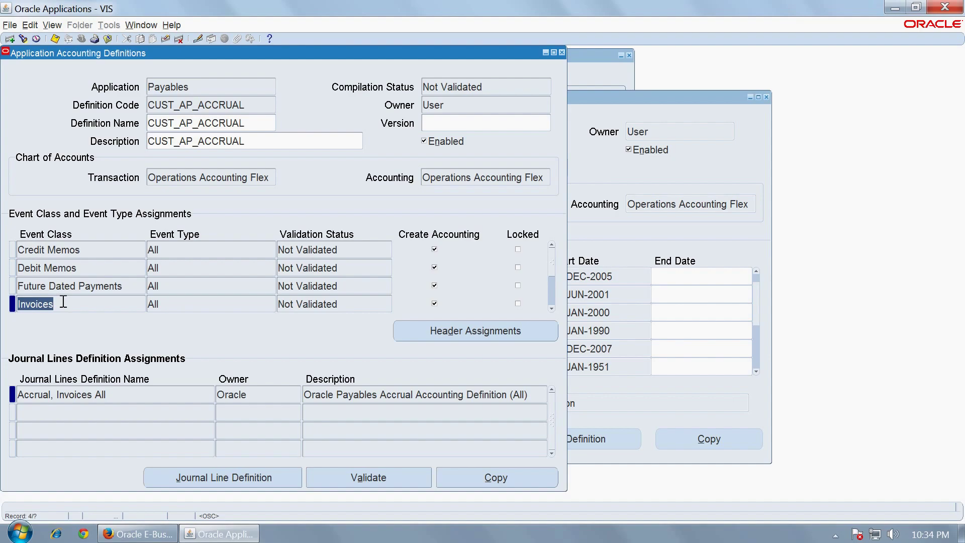
pyautogui.click(259, 476)
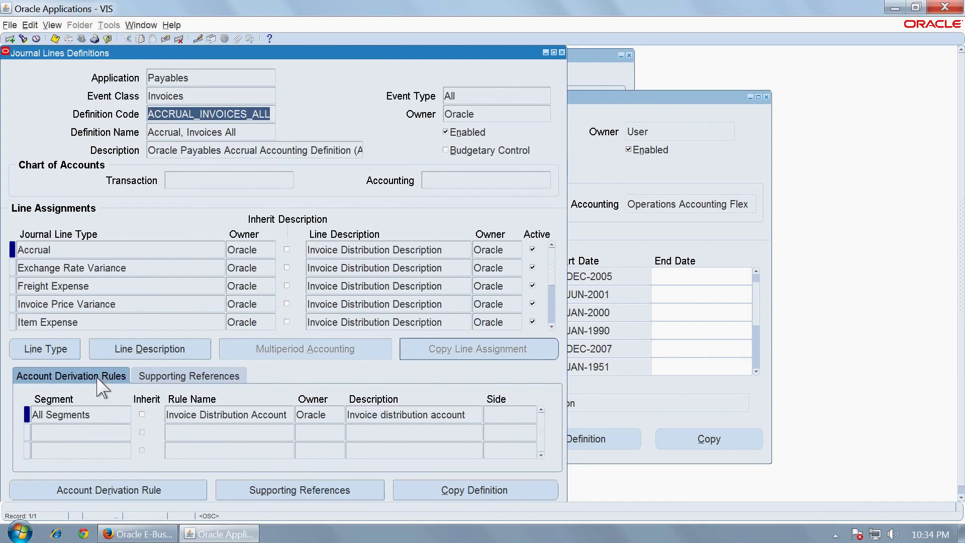
# - Copy the definition, entering CUST_ACCRU_INV_ALL as code, name and description
pyautogui.click(526, 491)
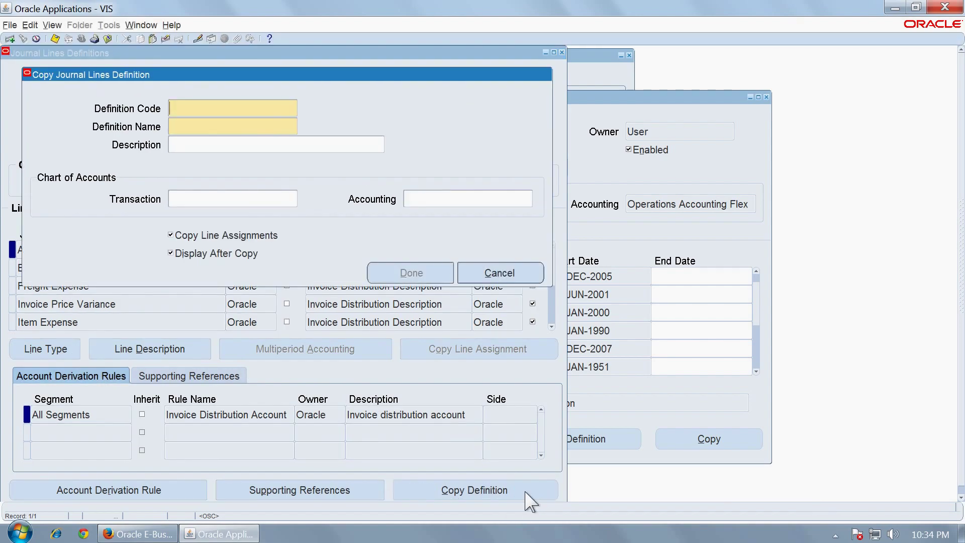
pyautogui.moveTo(260, 75); pyautogui.dragTo(441, 256)
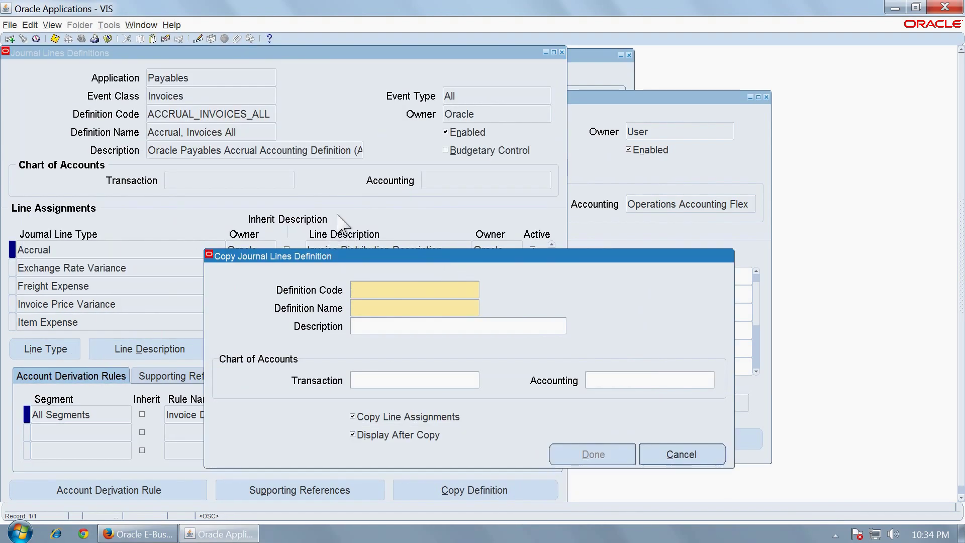
pyautogui.write('CUST_ACCRU_IN')
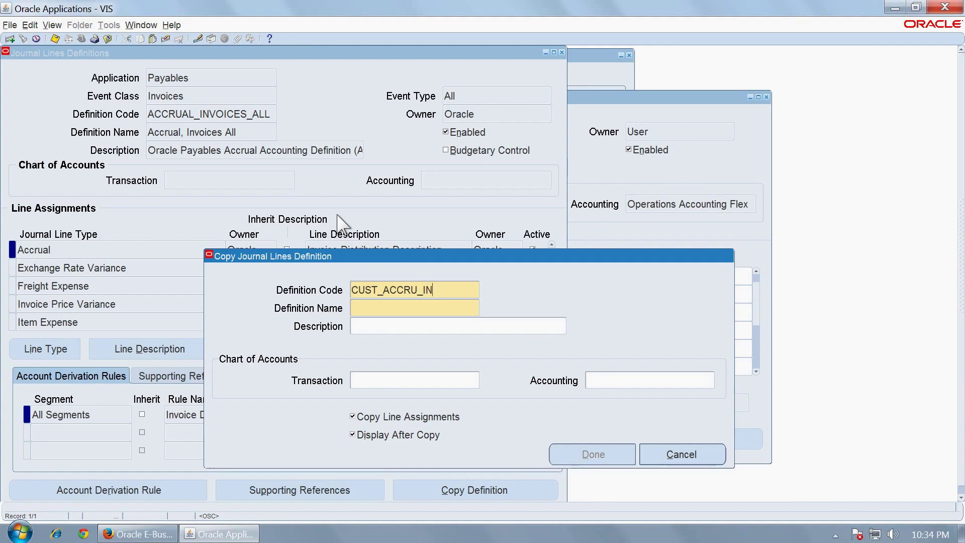
pyautogui.write('V')
pyautogui.hotkey('shift', 'Home')
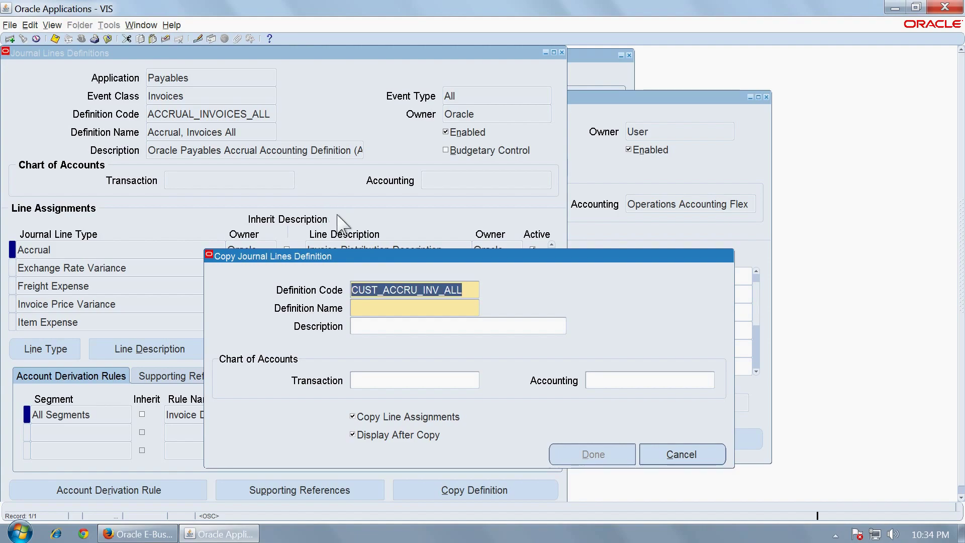
pyautogui.hotkey('ctrl', 'c')
pyautogui.press('Tab')
pyautogui.hotkey('ctrl', 'v')
pyautogui.press('Tab')
pyautogui.hotkey('ctrl', 'v')
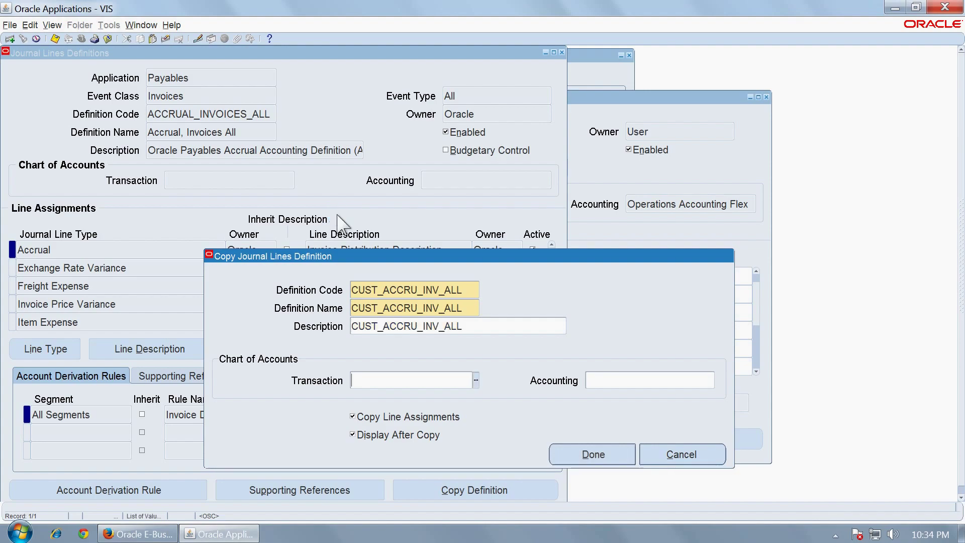
# - Set both charts of accounts to Operations Accounting Flex and finish the copy
pyautogui.press('Tab')
pyautogui.write('Oper%A')
pyautogui.write('cc%Fl')
pyautogui.press('Tab')
pyautogui.write('P')
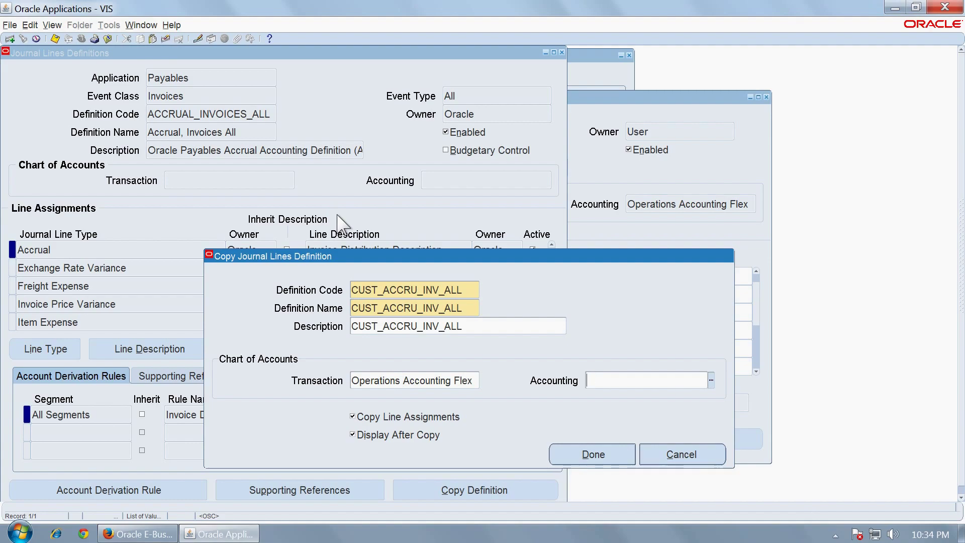
pyautogui.write('Oper%A')
pyautogui.write('cc%Fl')
pyautogui.press('Tab')
pyautogui.click(599, 455)
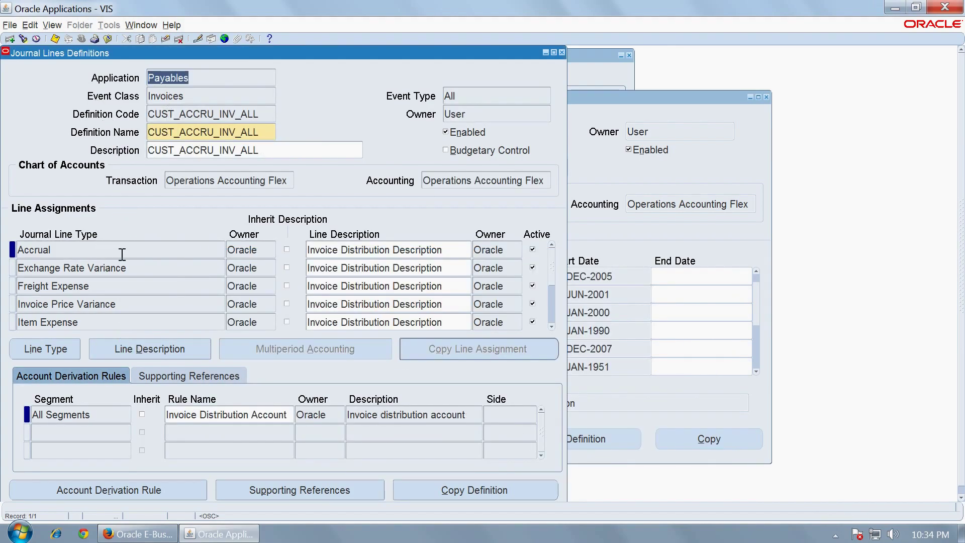
# - Open the Item Expense line type and copy it as CUST_AP_ITM_EX_INV
pyautogui.click(94, 322)
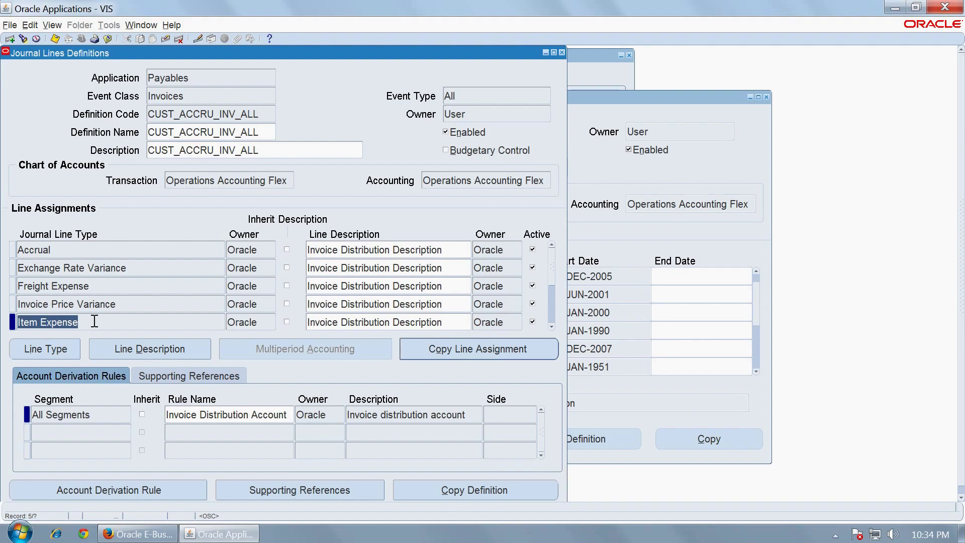
pyautogui.click(59, 350)
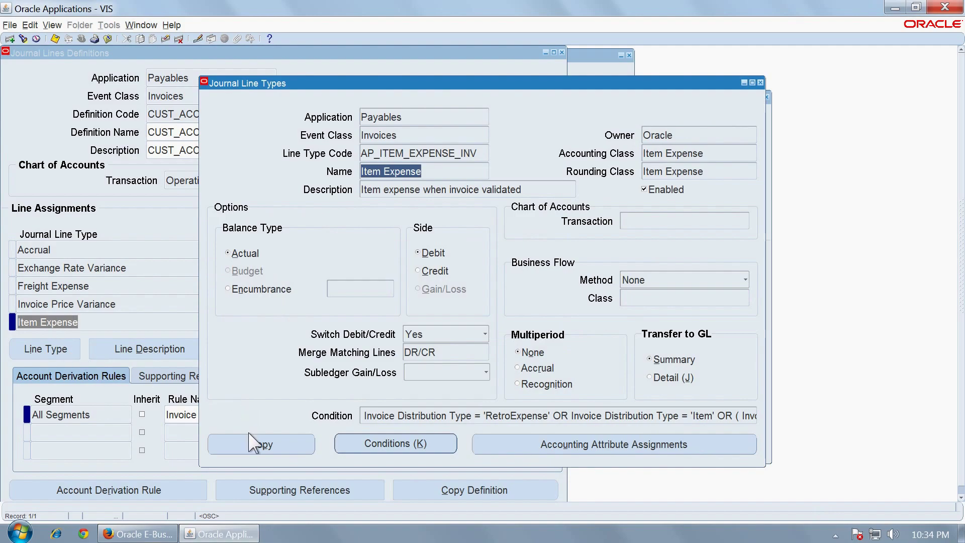
pyautogui.click(257, 443)
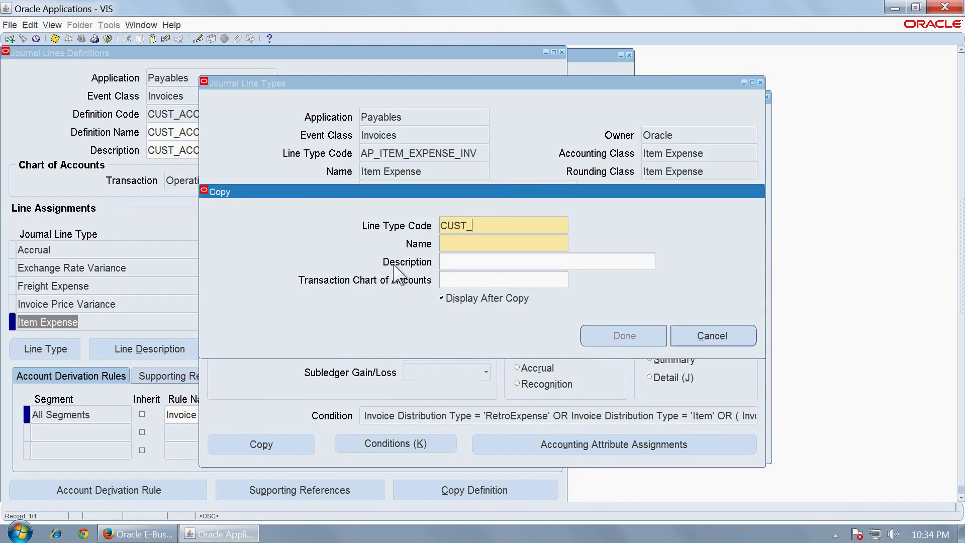
pyautogui.write('CUST_AP_ITM_EX_INV')
pyautogui.press('Tab')
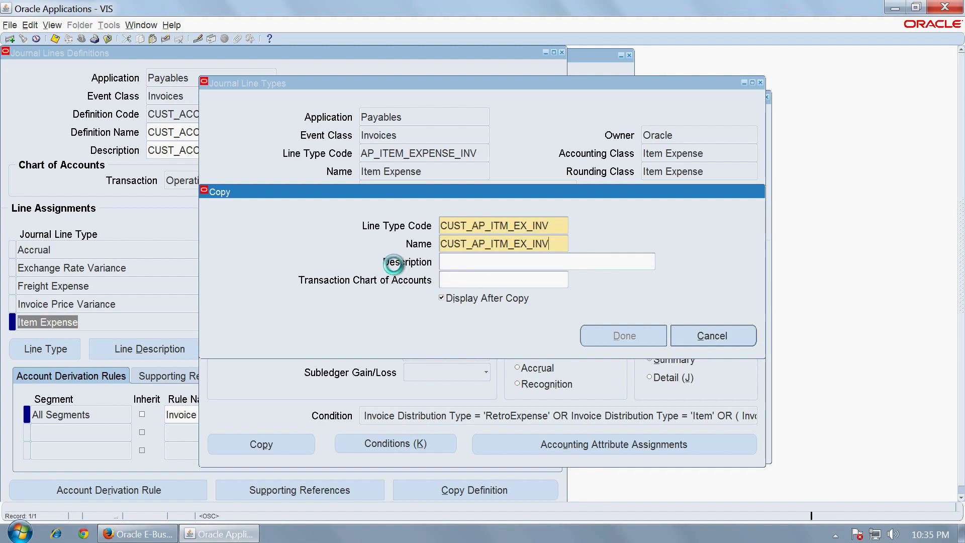
pyautogui.press('Tab')
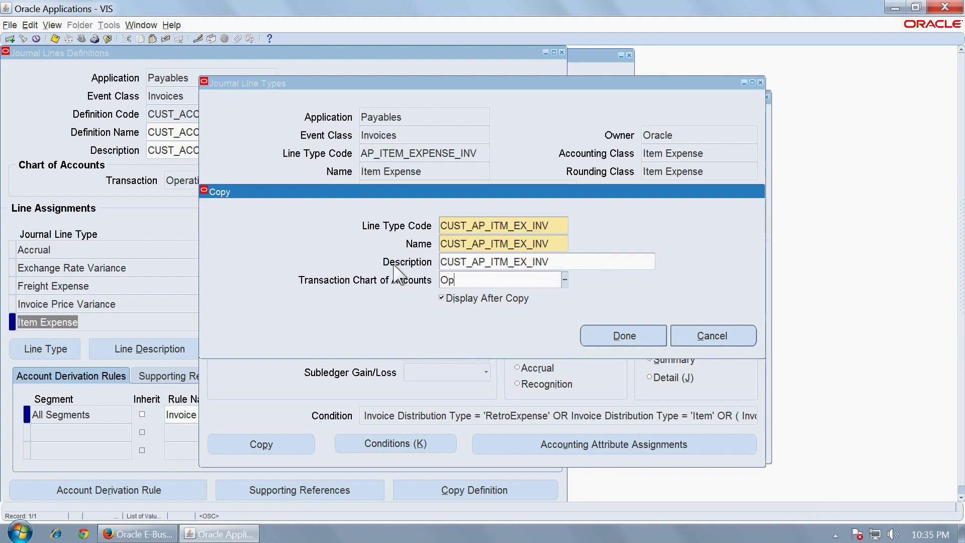
# - Set the copy's chart to Operations Accounting Flex, finish, and close the line types window
pyautogui.write('Opr')
pyautogui.press('BackSpace')
pyautogui.write('er%Ac%')
pyautogui.press('Tab')
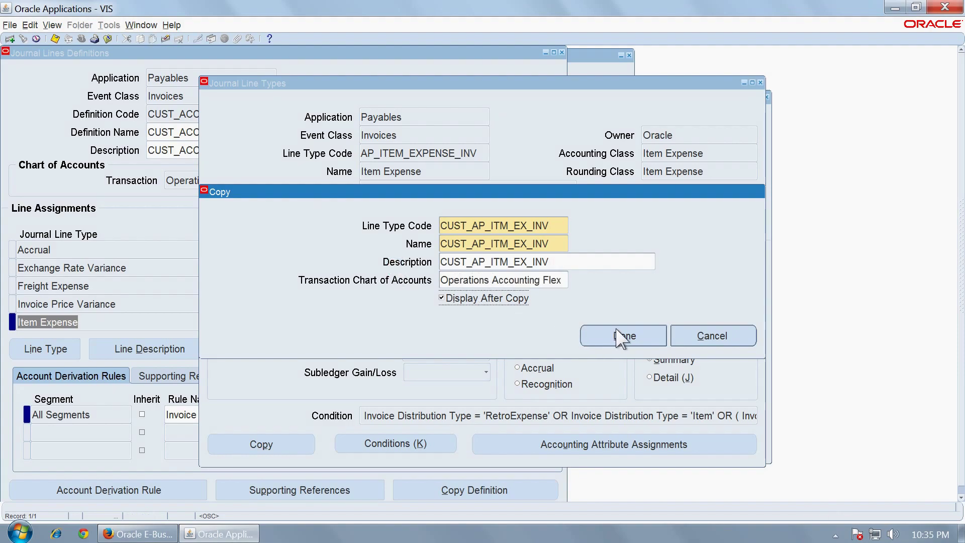
pyautogui.click(623, 335)
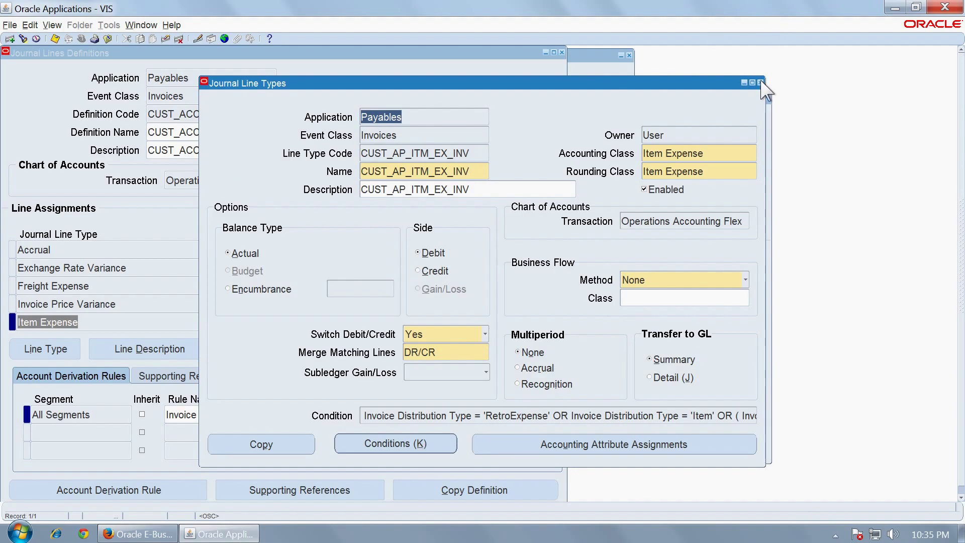
pyautogui.click(760, 82)
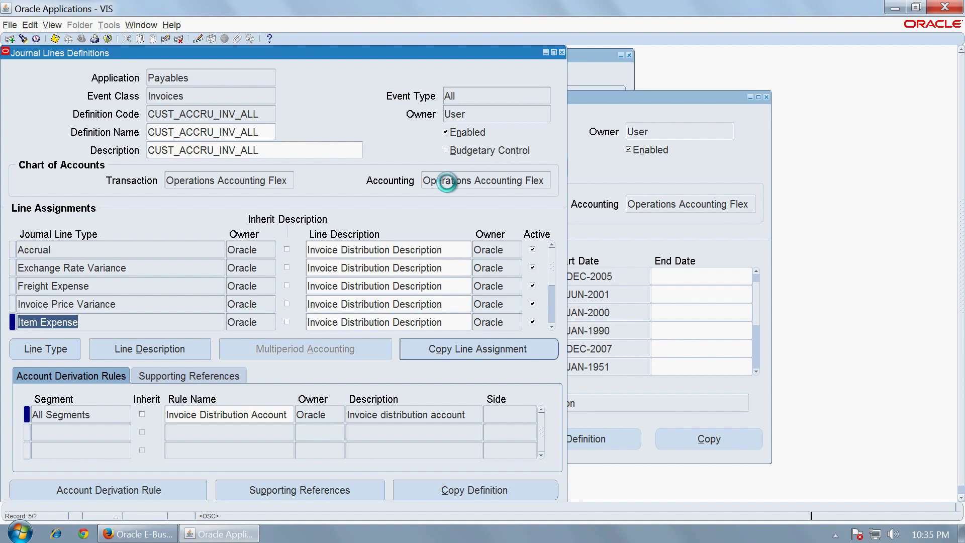
# - Open the Invoice Distribution Description assigned as the Item Expense line description
pyautogui.press('Down')
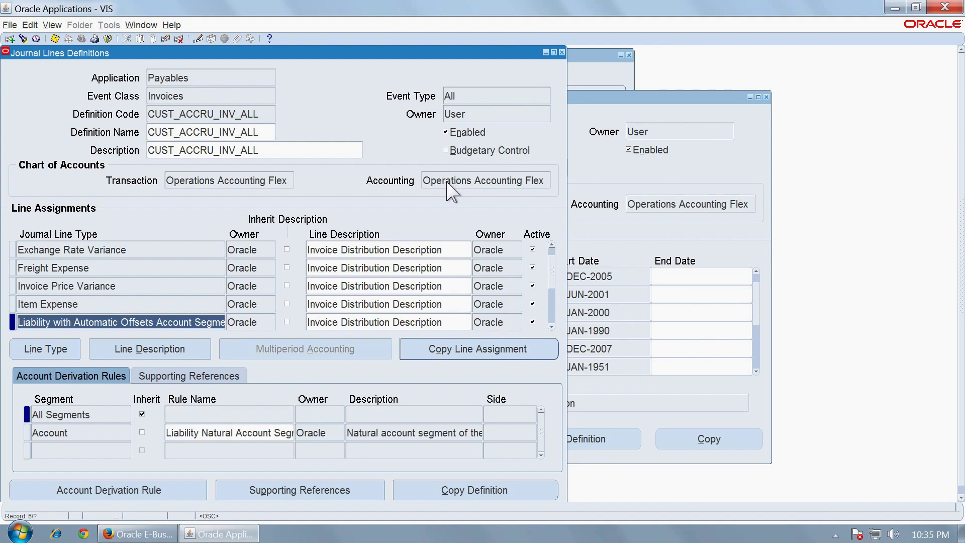
pyautogui.press('Up')
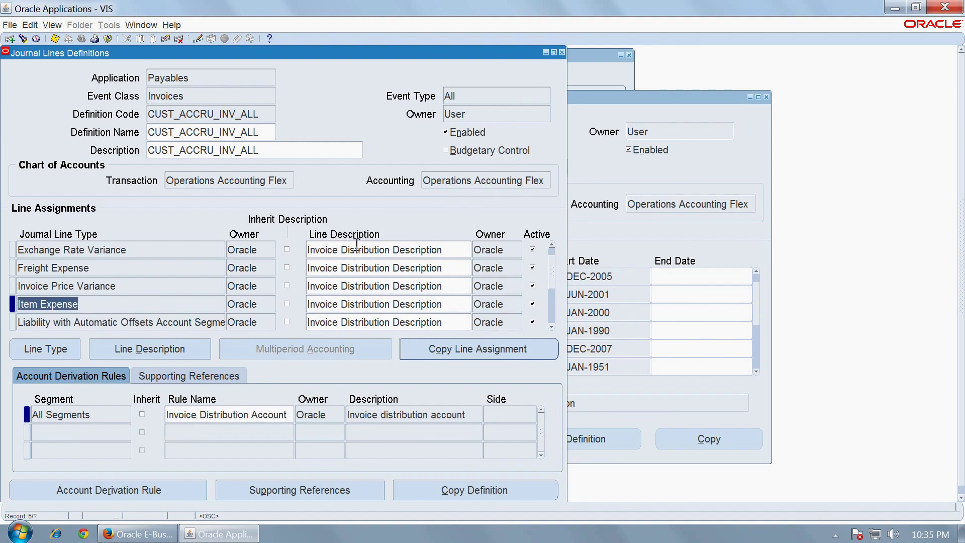
pyautogui.click(379, 304)
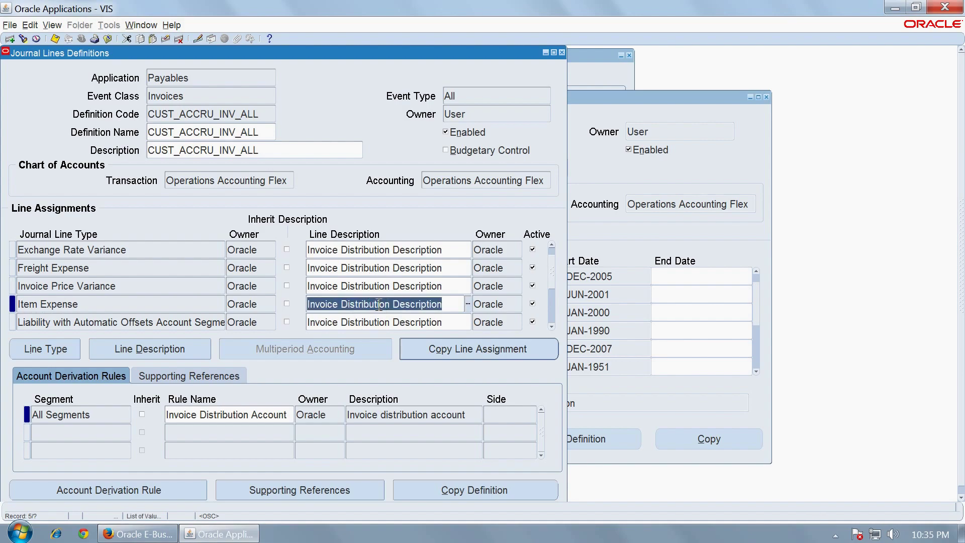
pyautogui.click(86, 301)
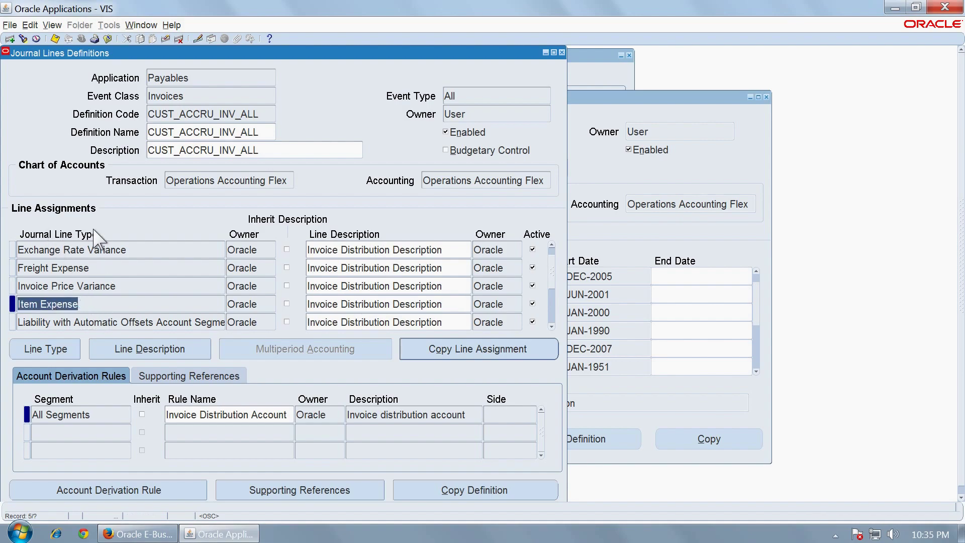
pyautogui.click(371, 307)
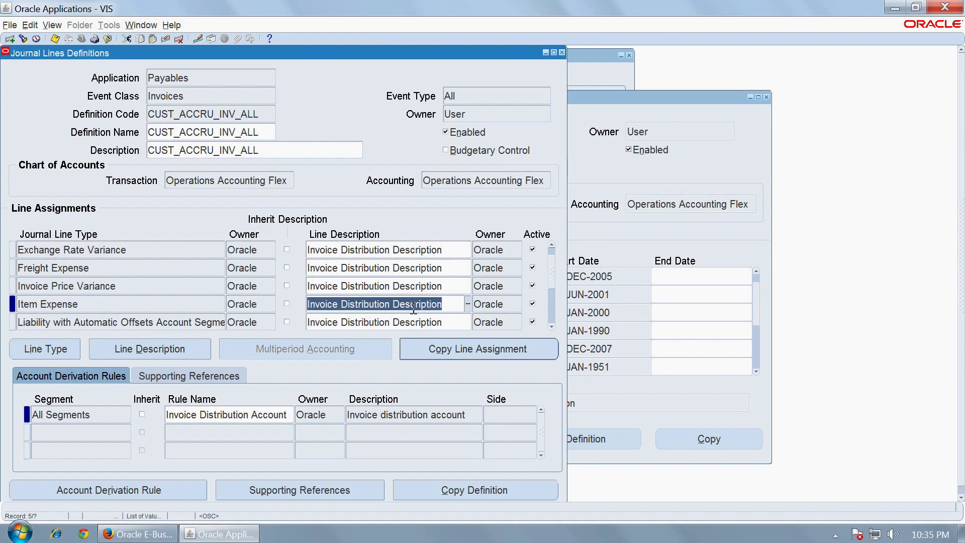
pyautogui.click(156, 350)
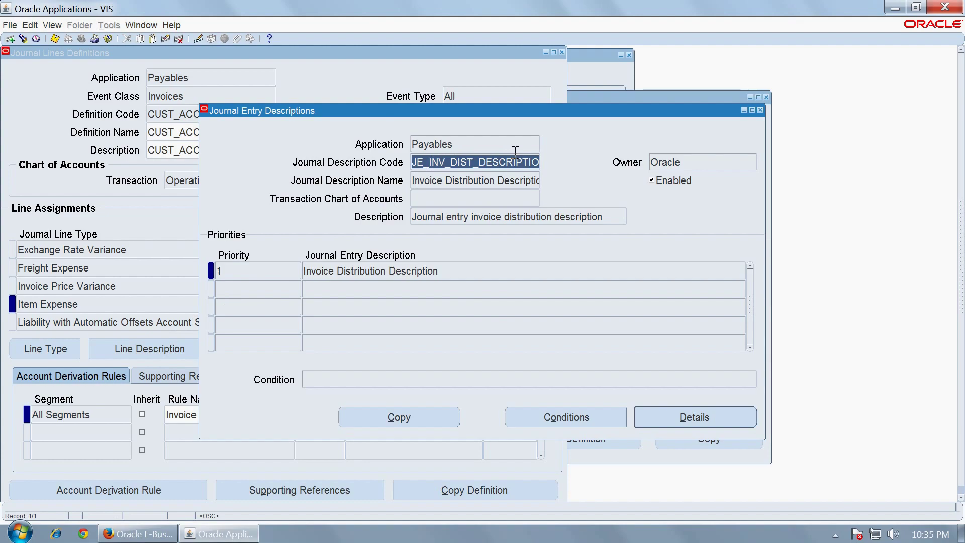
# - Start a new journal entry description with code and name CUST_JE_LIN_DESC
pyautogui.click(10, 39)
pyautogui.click(457, 163)
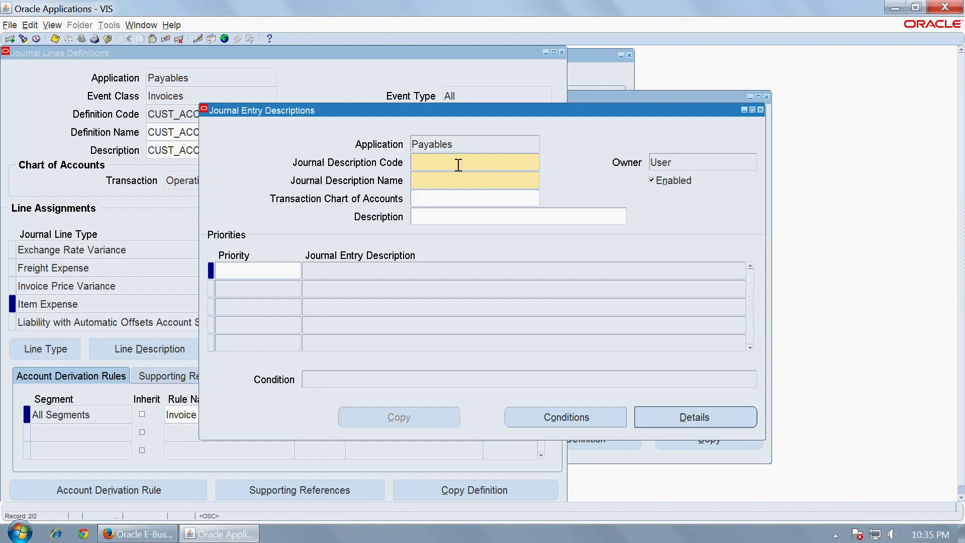
pyautogui.write('CUST_JE_LIN_DESC')
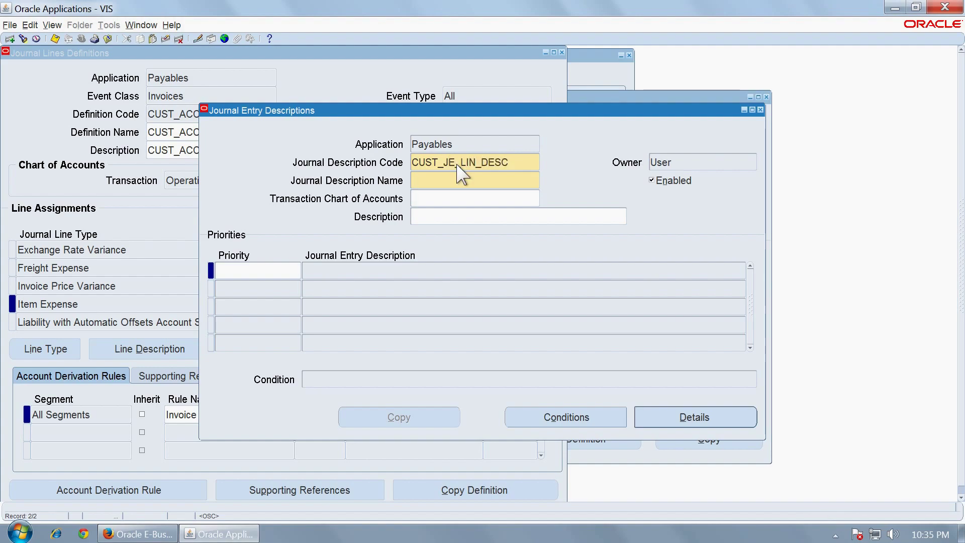
pyautogui.doubleClick(457, 164)
pyautogui.hotkey('ctrl', 'c')
pyautogui.click(459, 177)
pyautogui.hotkey('ctrl', 'v')
# - Set Operations Accounting Flex, fill the description, and add a priority 1 row
pyautogui.press('Tab')
pyautogui.write('Oper%Ac')
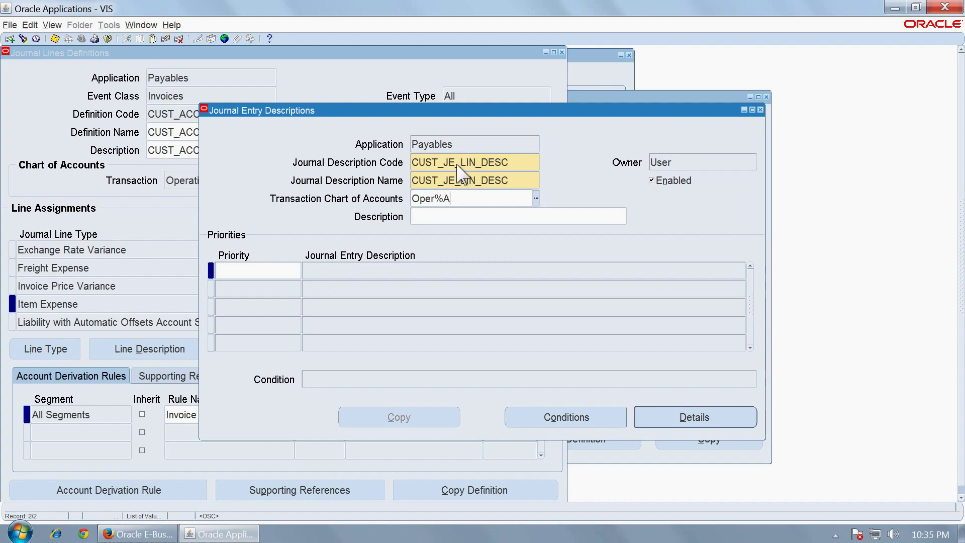
pyautogui.press('Tab')
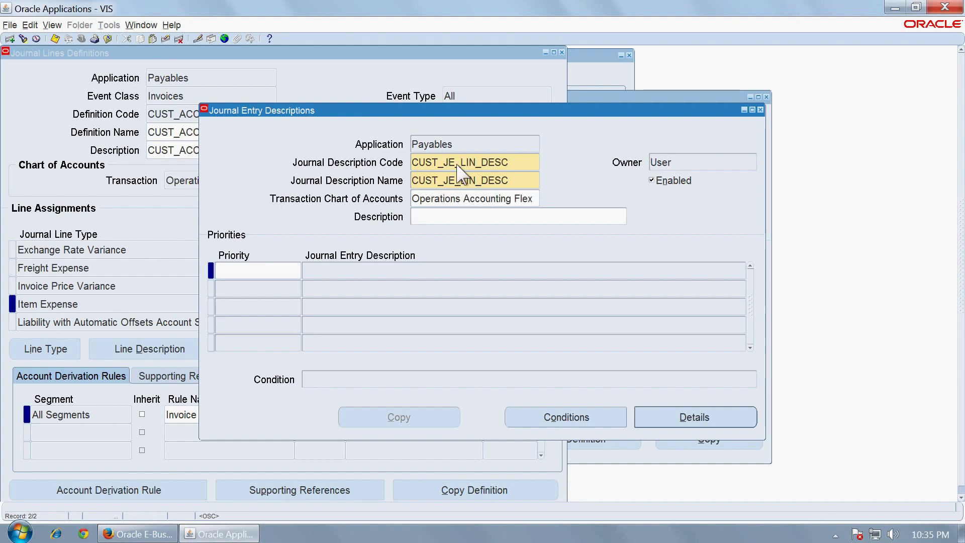
pyautogui.hotkey('ctrl', 'v')
pyautogui.press('Tab')
pyautogui.write('1')
pyautogui.press('Down')
pyautogui.press('Up')
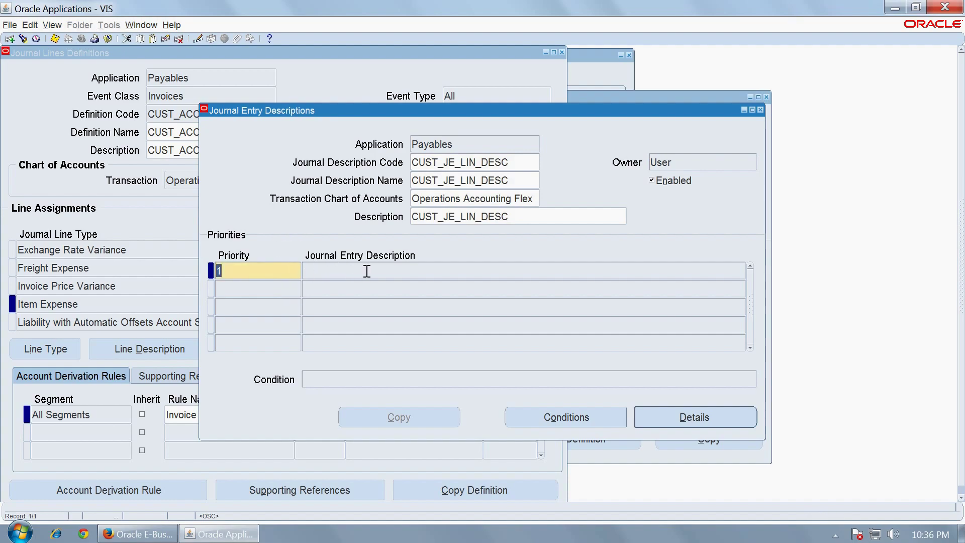
# - Add description detail line 1 with sequence 1 and constant 'Invoice No:'
pyautogui.click(688, 421)
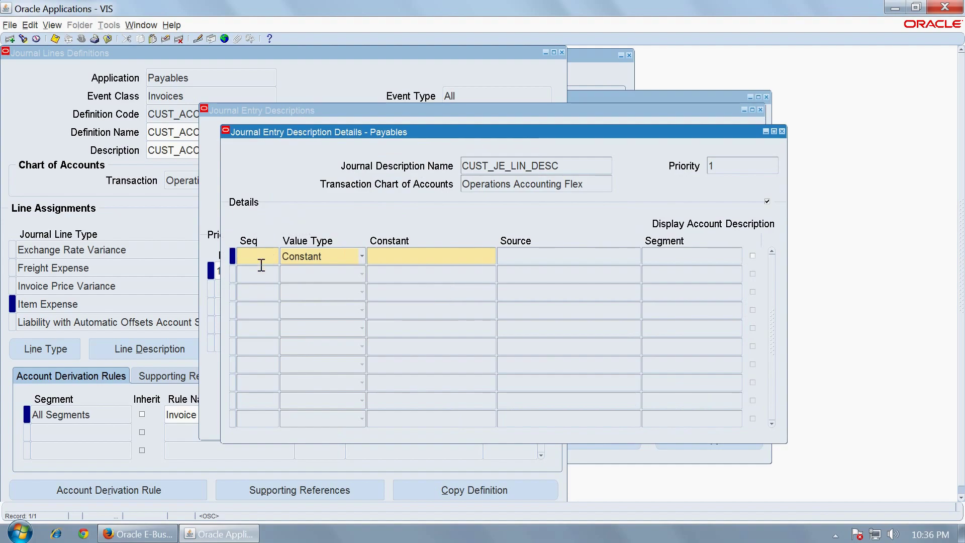
pyautogui.write('1')
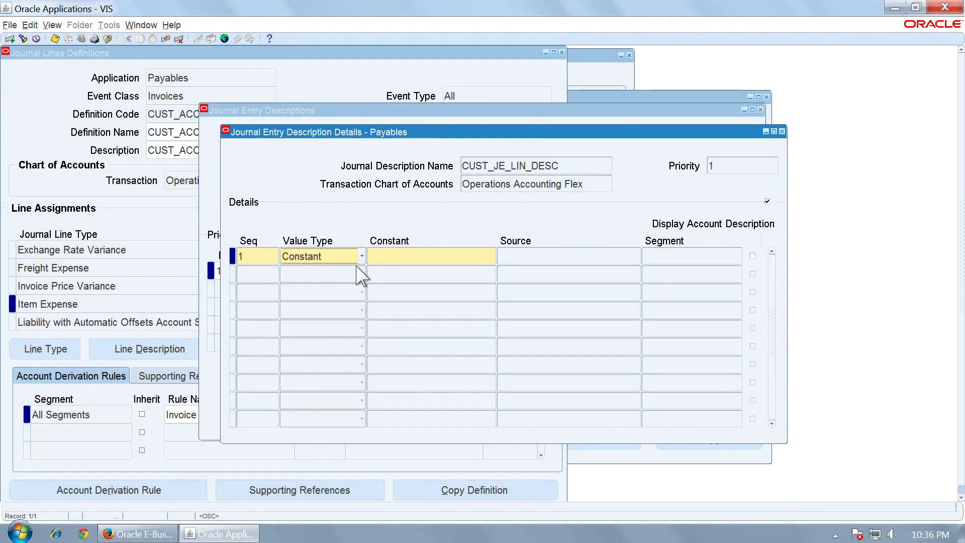
pyautogui.press('Tab')
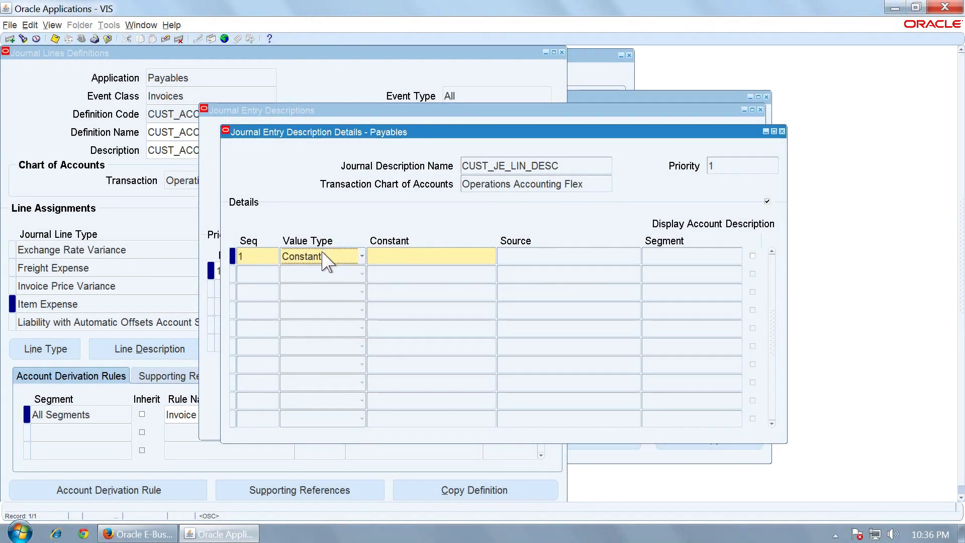
pyautogui.click(377, 255)
pyautogui.write('Invoic')
pyautogui.press('BackSpace')
pyautogui.write('No:')
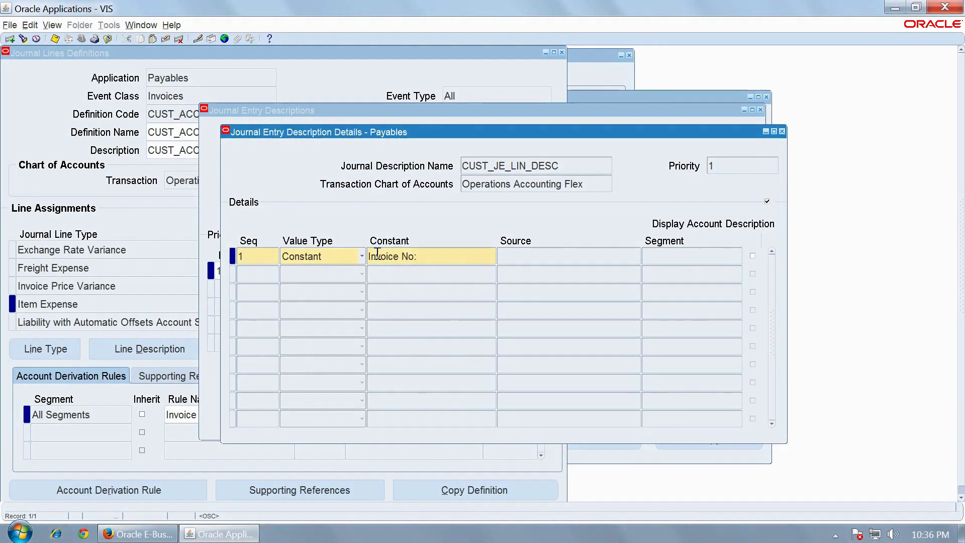
# - Add detail line 2 with sequence 2, taking its value from the Invoice Number source
pyautogui.click(262, 272)
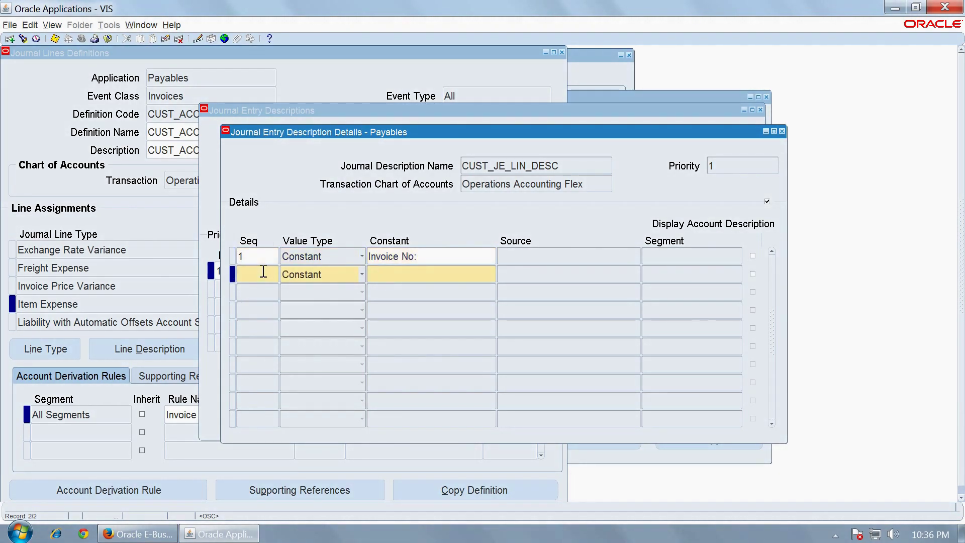
pyautogui.write('2')
pyautogui.press('Tab')
pyautogui.click(322, 274)
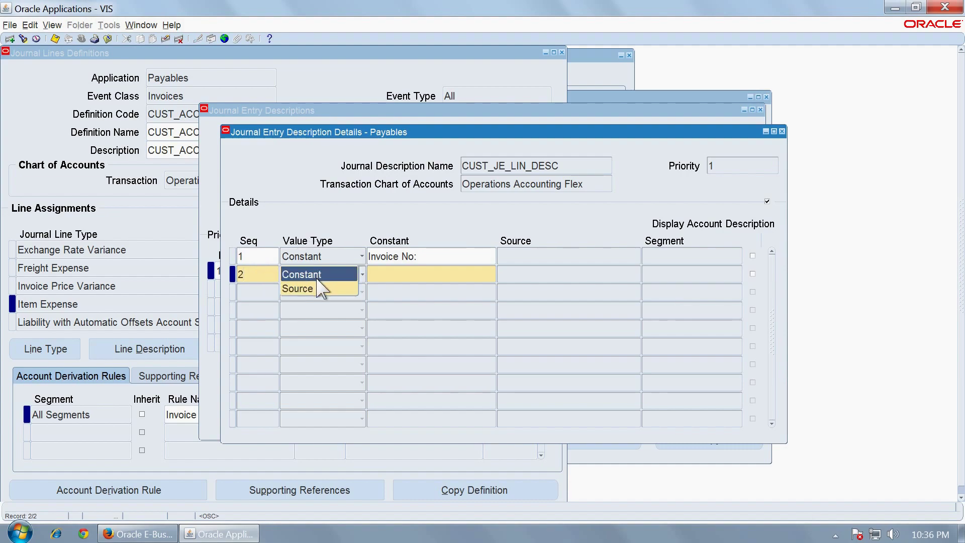
pyautogui.click(320, 287)
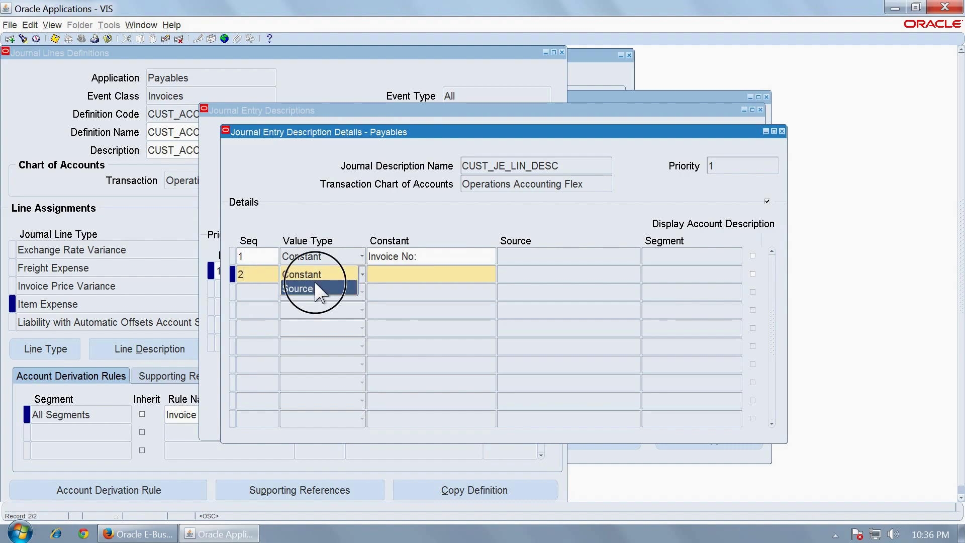
pyautogui.click(569, 276)
pyautogui.click(637, 275)
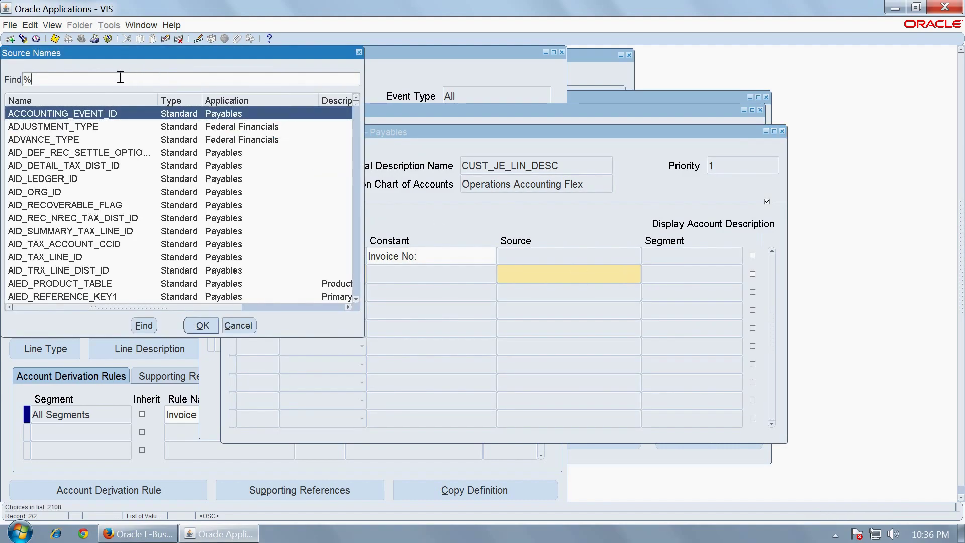
pyautogui.write('%Inv%Numb%')
pyautogui.press('Return')
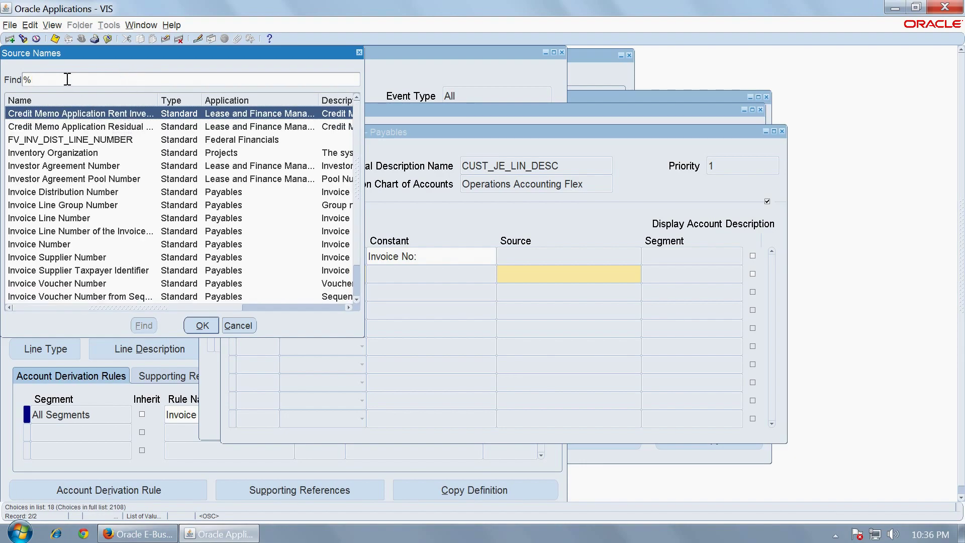
pyautogui.doubleClick(77, 245)
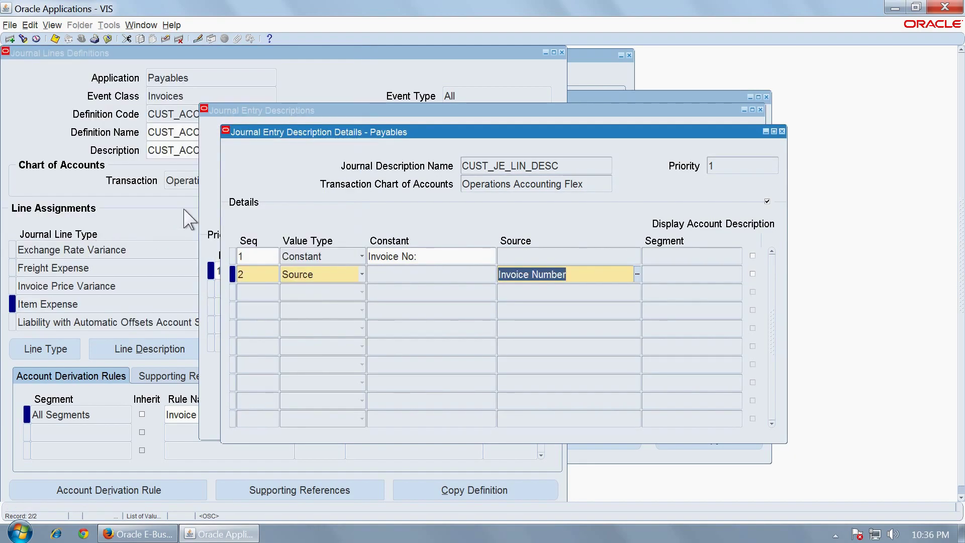
# - Save the CUST_JE_LIN_DESC details and return to the journal lines definition
pyautogui.click(56, 39)
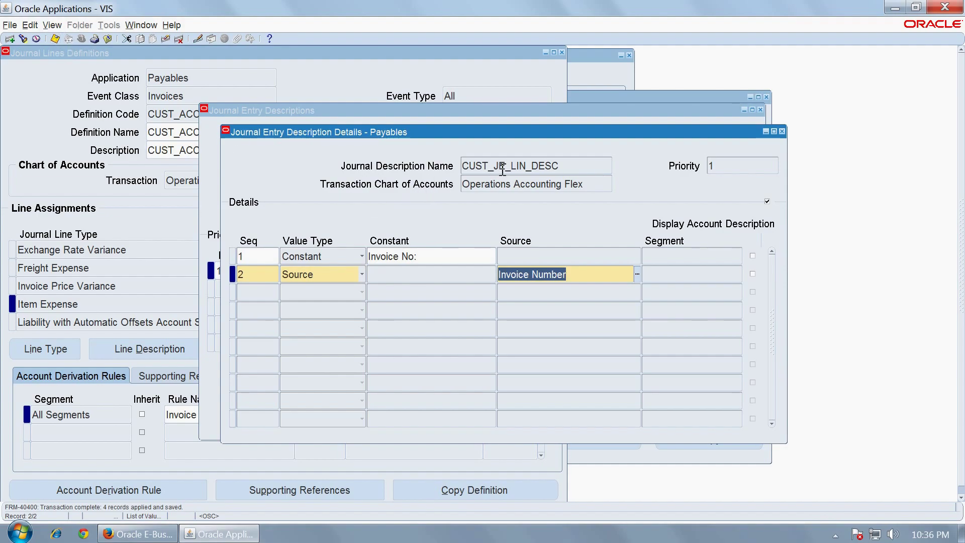
pyautogui.click(564, 167)
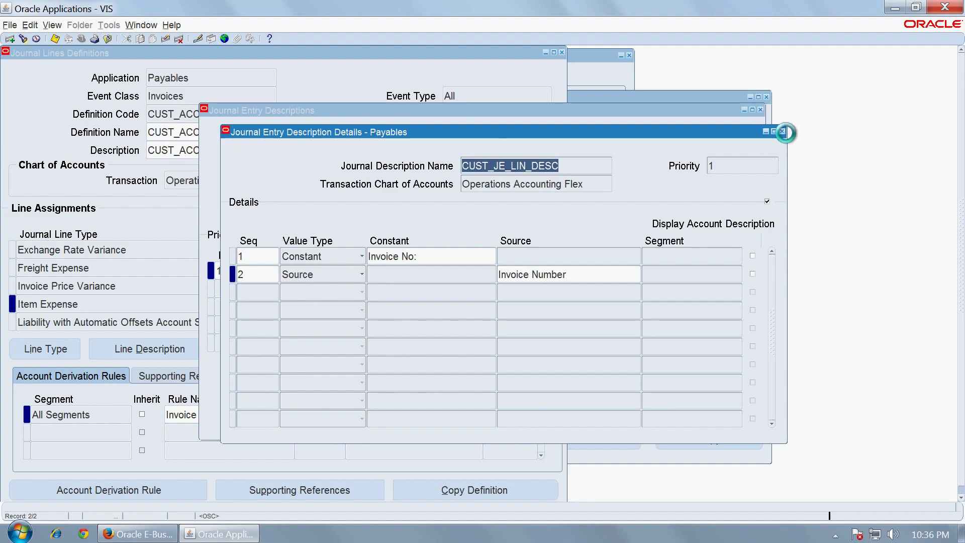
pyautogui.click(781, 131)
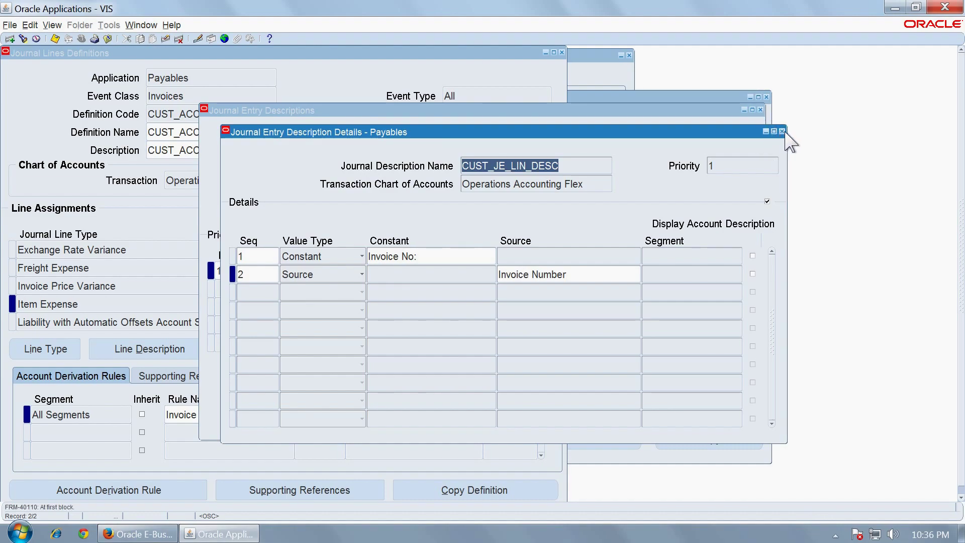
pyautogui.click(782, 131)
pyautogui.click(430, 256)
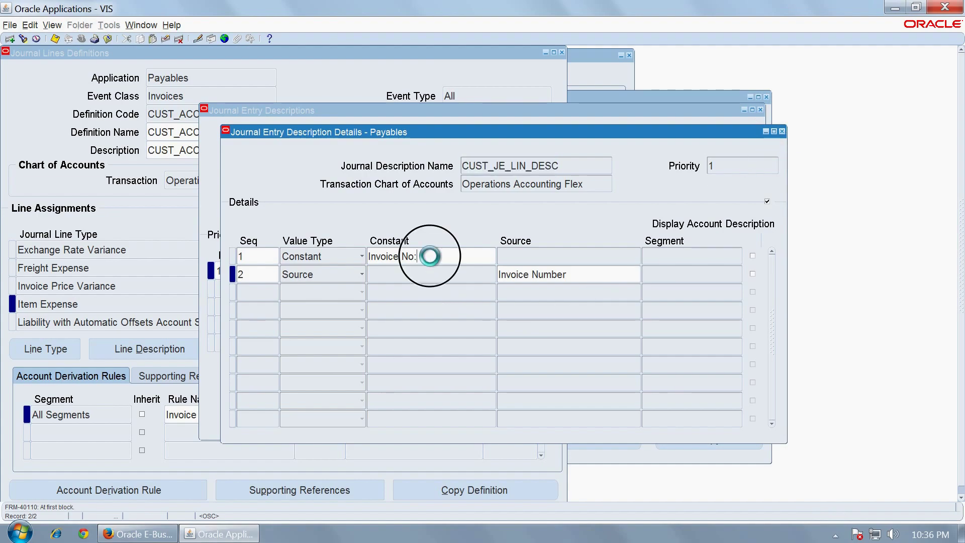
pyautogui.click(301, 227)
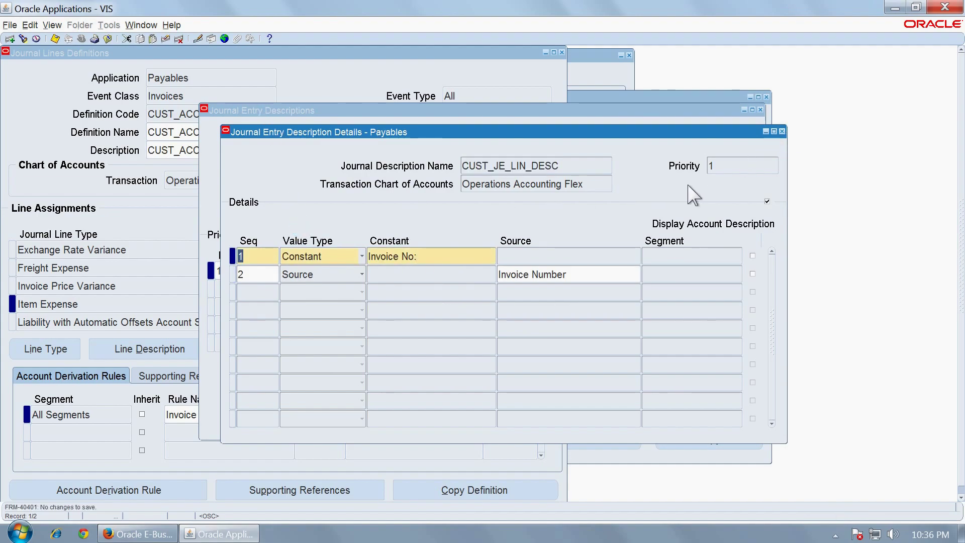
pyautogui.click(782, 131)
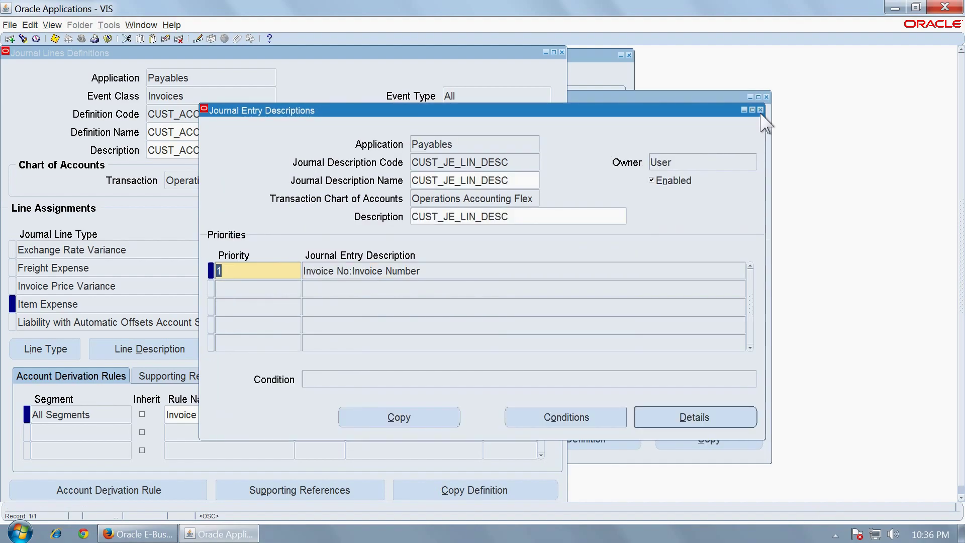
pyautogui.click(760, 111)
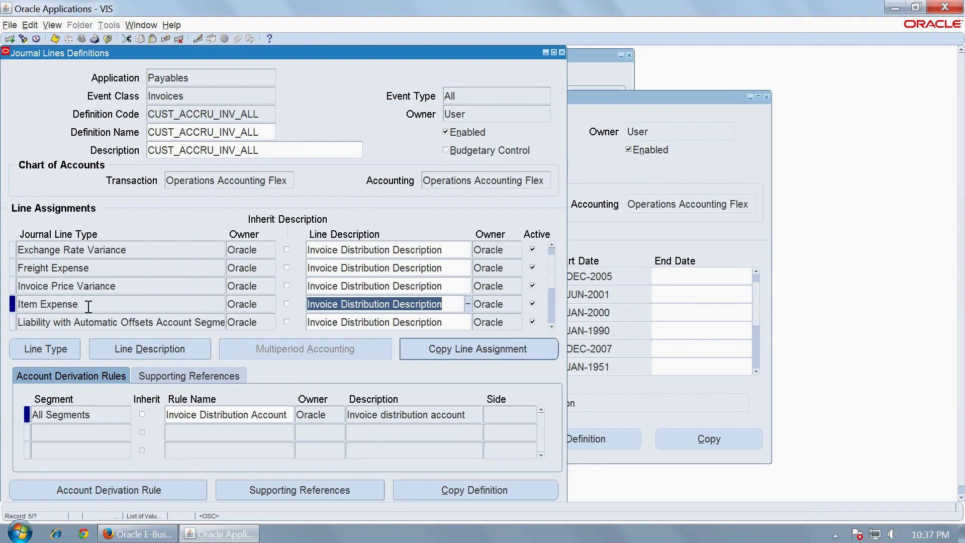
# - Add a journal line assignment CUST_AP_ITM_EX_INV with line description CUST_JE_LIN_DESC
pyautogui.click(10, 38)
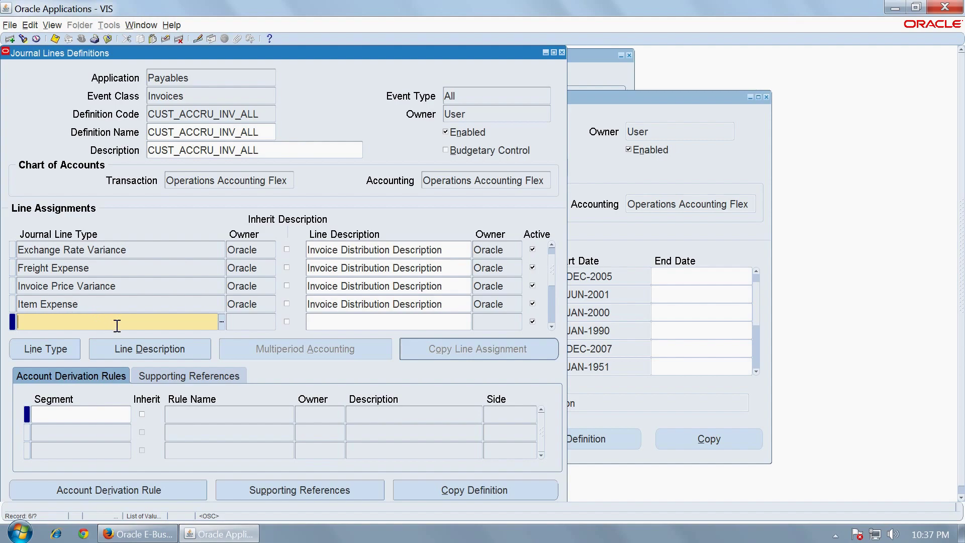
pyautogui.write('CUST')
pyautogui.press('Tab')
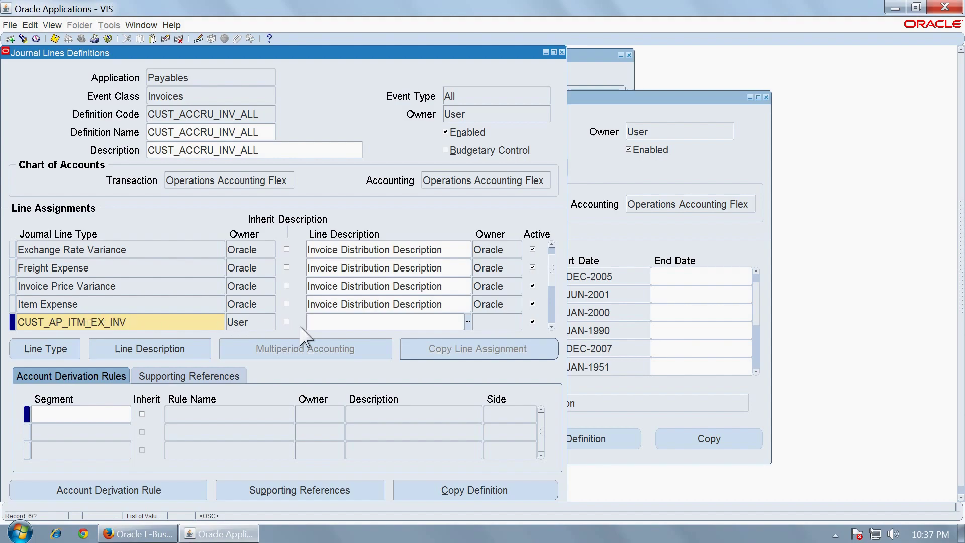
pyautogui.write('CUST')
pyautogui.press('Tab')
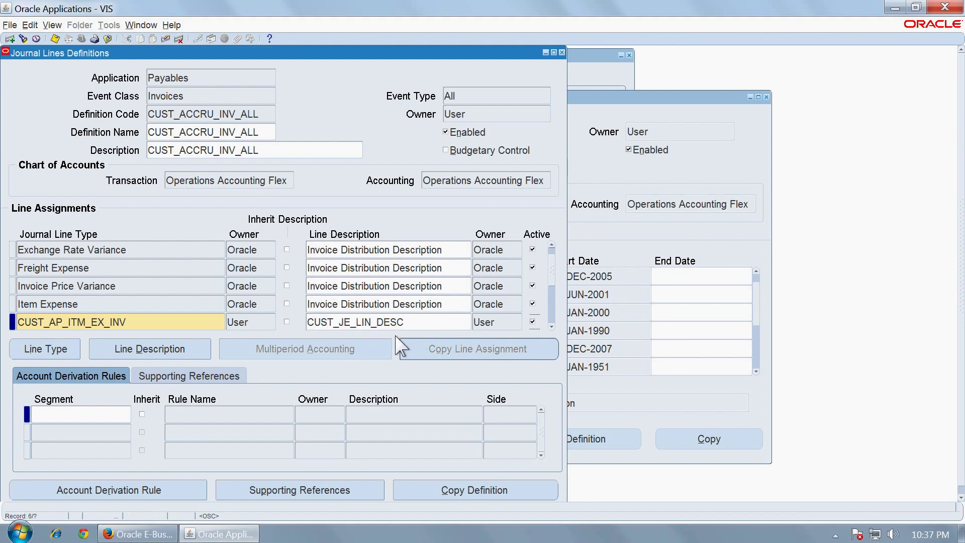
# - Give CUST_AP_ITM_EX_INV the All Segments rule Invoice Distribution Account, copied from Item Expense
pyautogui.click(77, 304)
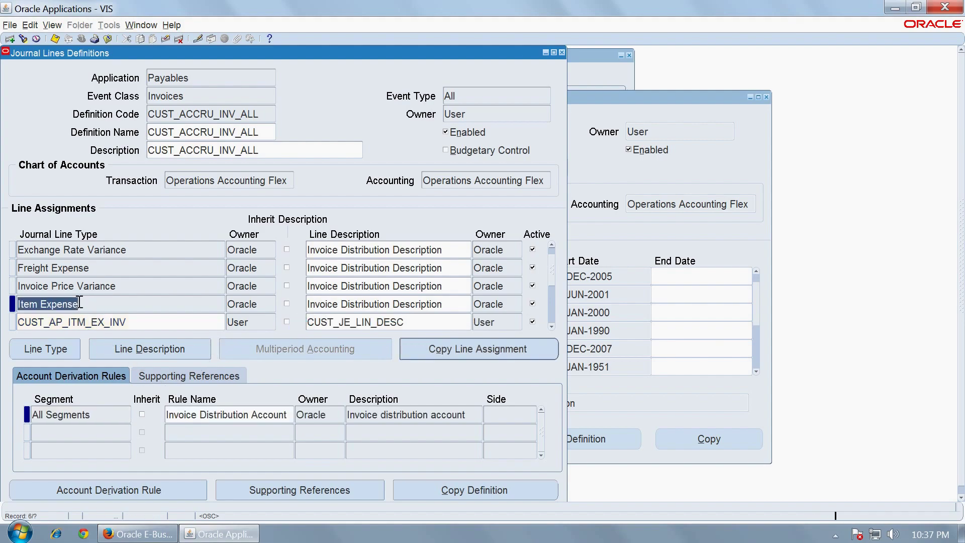
pyautogui.click(252, 413)
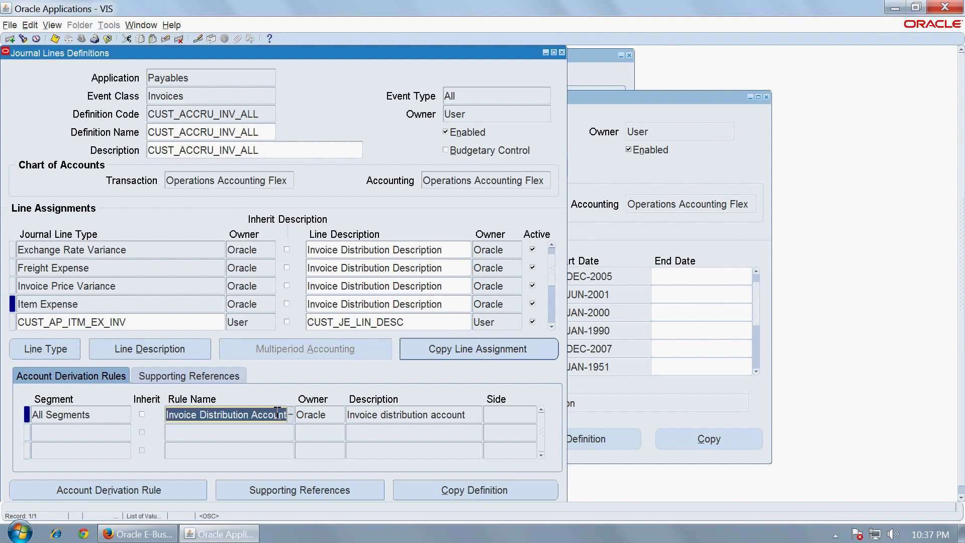
pyautogui.click(140, 323)
pyautogui.click(107, 410)
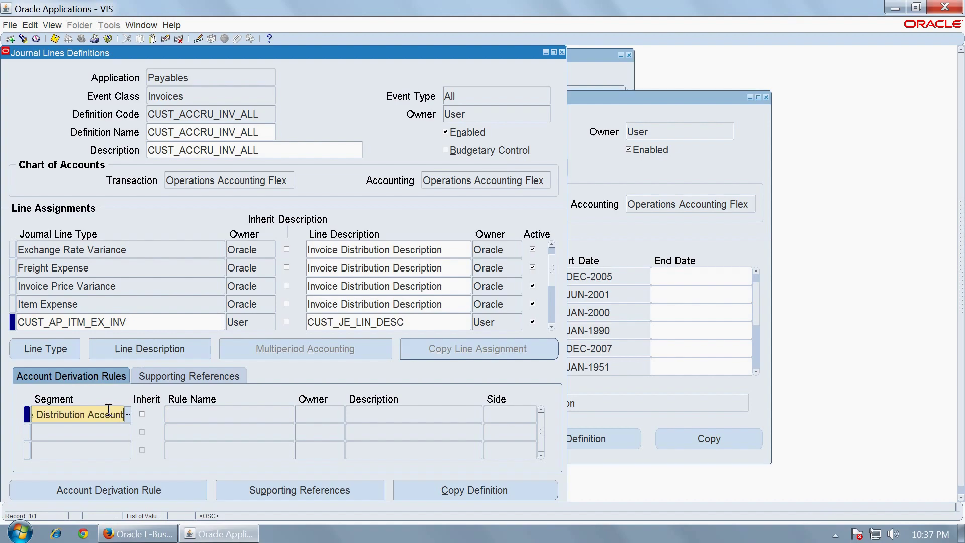
pyautogui.hotkey('shift', 'Home')
pyautogui.hotkey('ctrl', 'c')
pyautogui.press('Delete')
pyautogui.press('Tab')
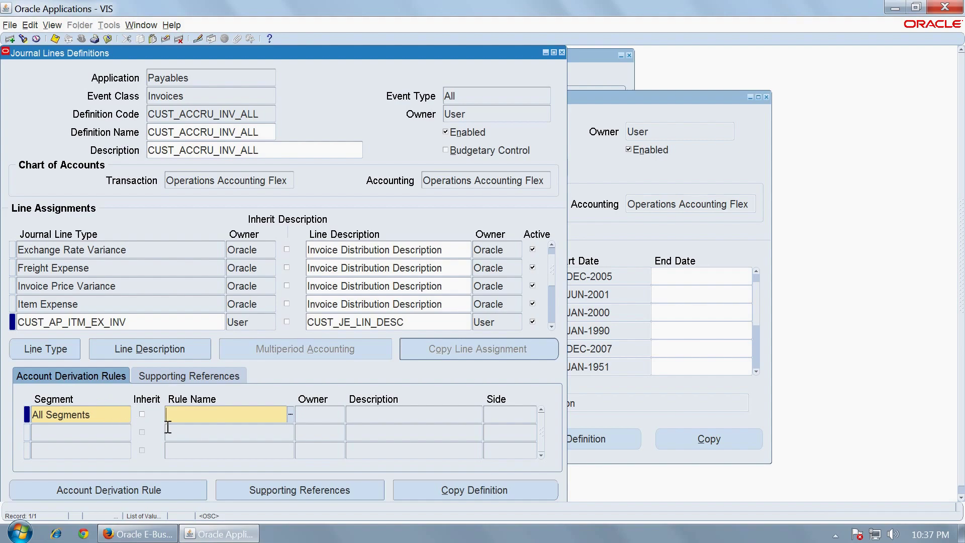
pyautogui.hotkey('ctrl', 'v')
pyautogui.press('Tab')
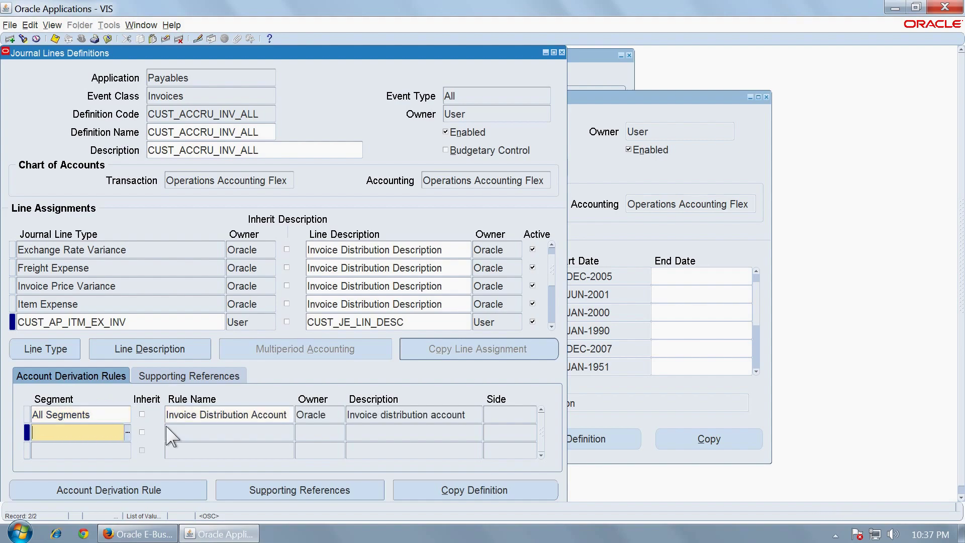
# - Save the new assignment, then delete the Item Expense line and save
pyautogui.click(95, 414)
pyautogui.click(93, 296)
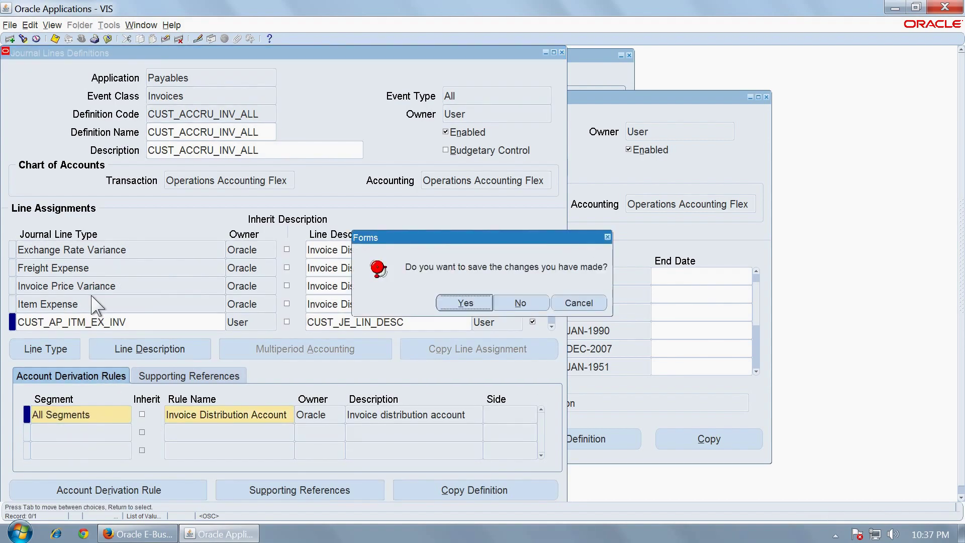
pyautogui.click(465, 303)
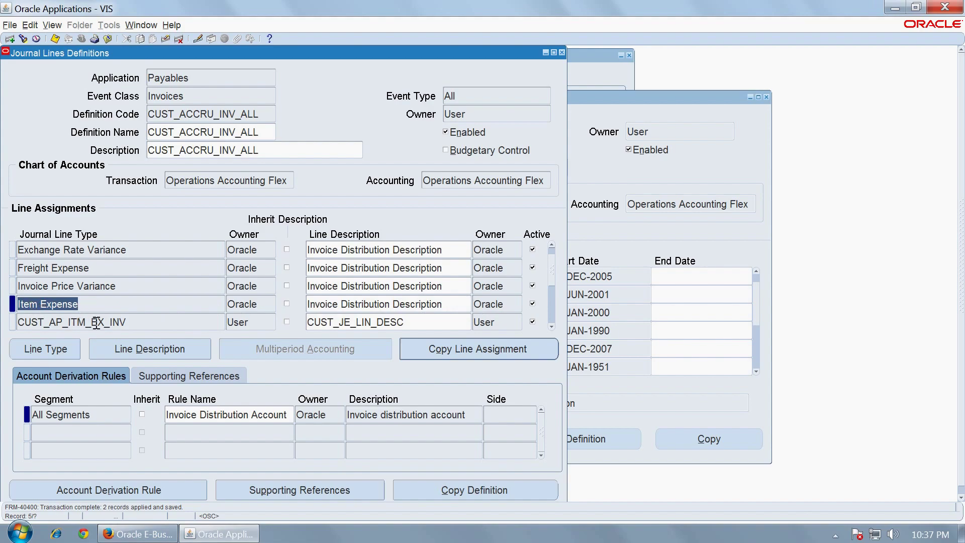
pyautogui.click(178, 39)
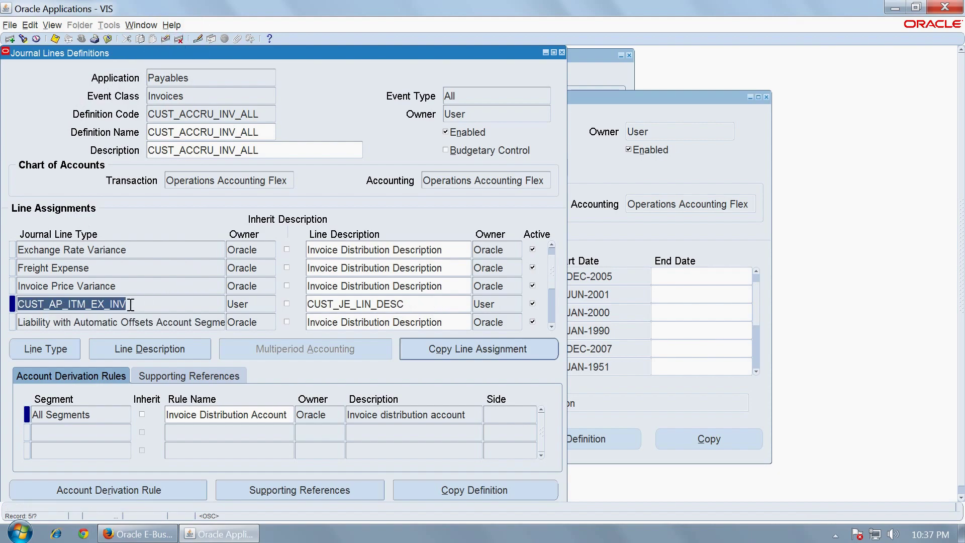
pyautogui.hotkey('ctrl', 's')
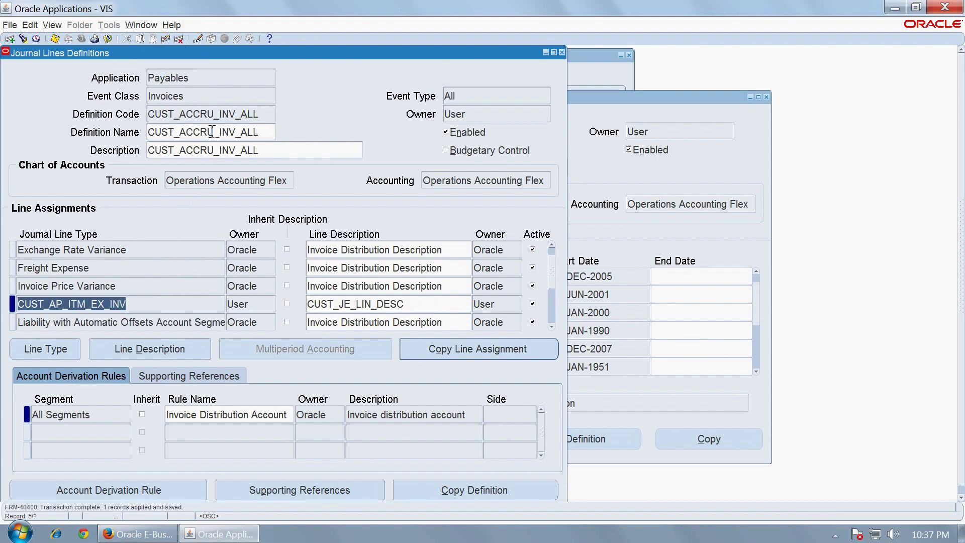
# - Assign CUST_ACCRU_INV_ALL to the Invoices event class, remove Accrual, Invoices All, and save
pyautogui.click(562, 53)
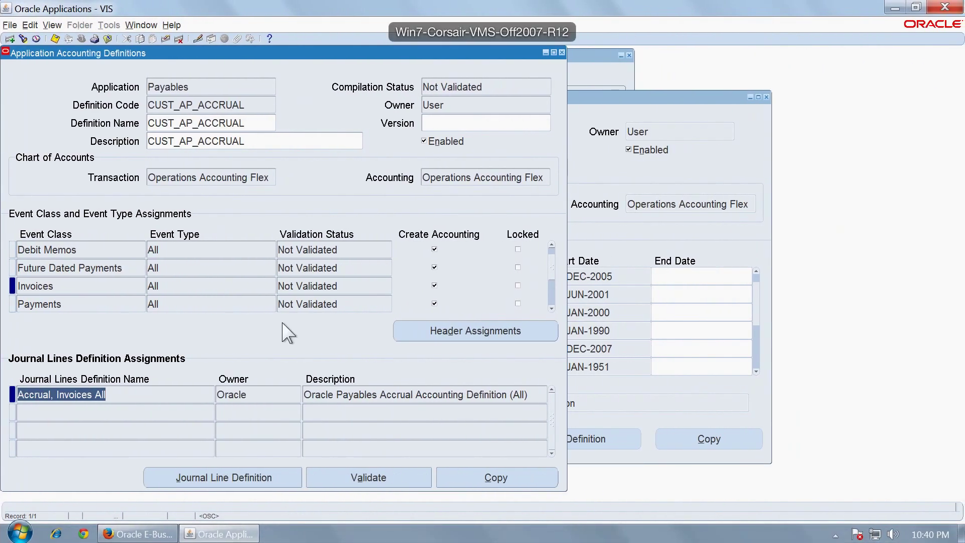
pyautogui.click(67, 288)
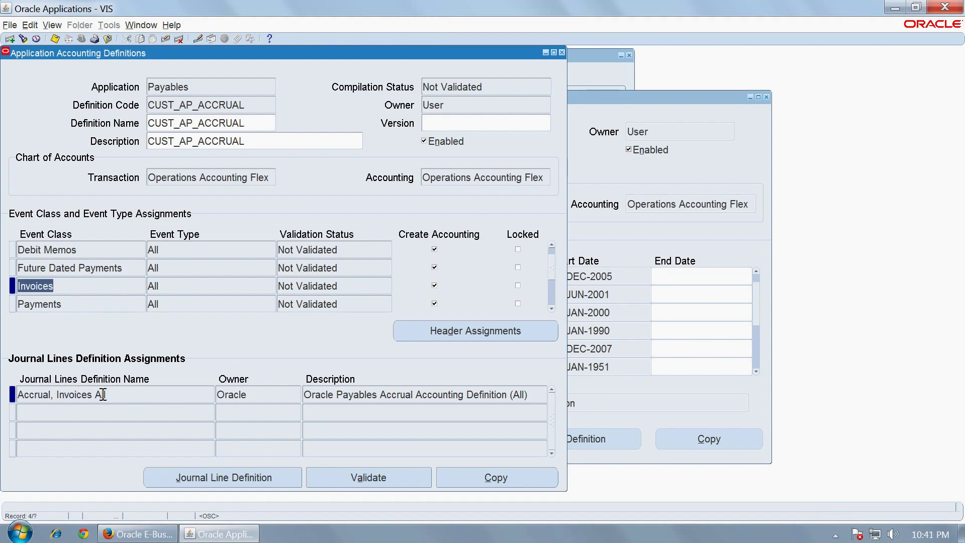
pyautogui.click(101, 412)
pyautogui.write('CUST')
pyautogui.press('Tab')
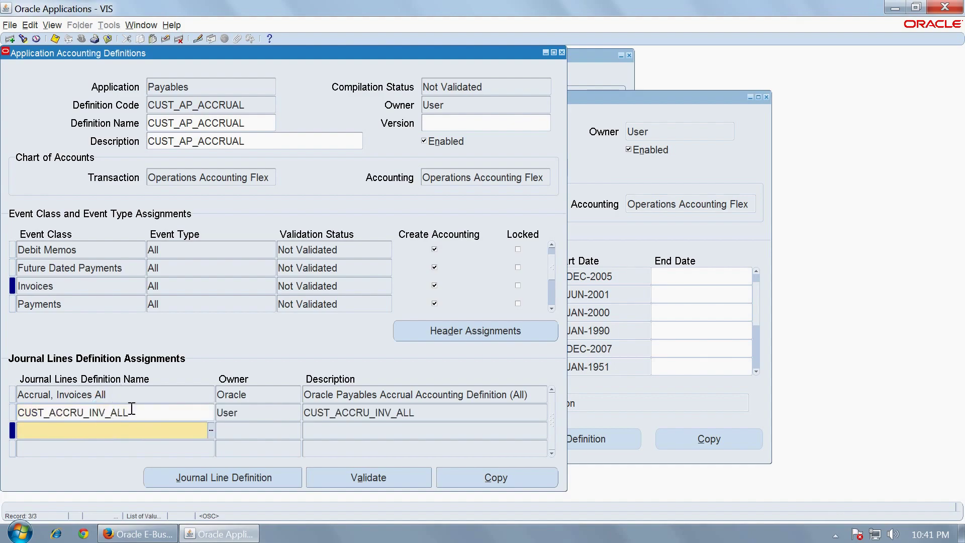
pyautogui.click(140, 393)
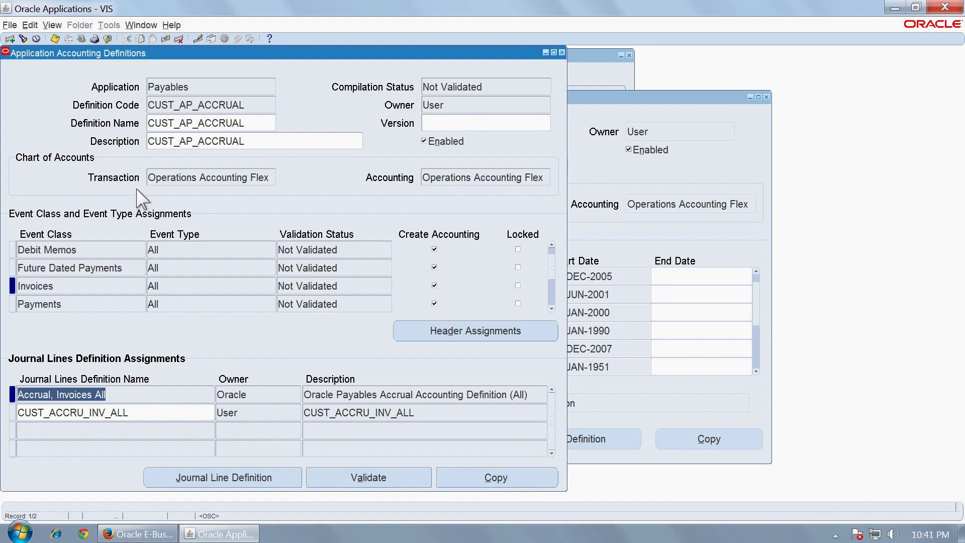
pyautogui.click(178, 40)
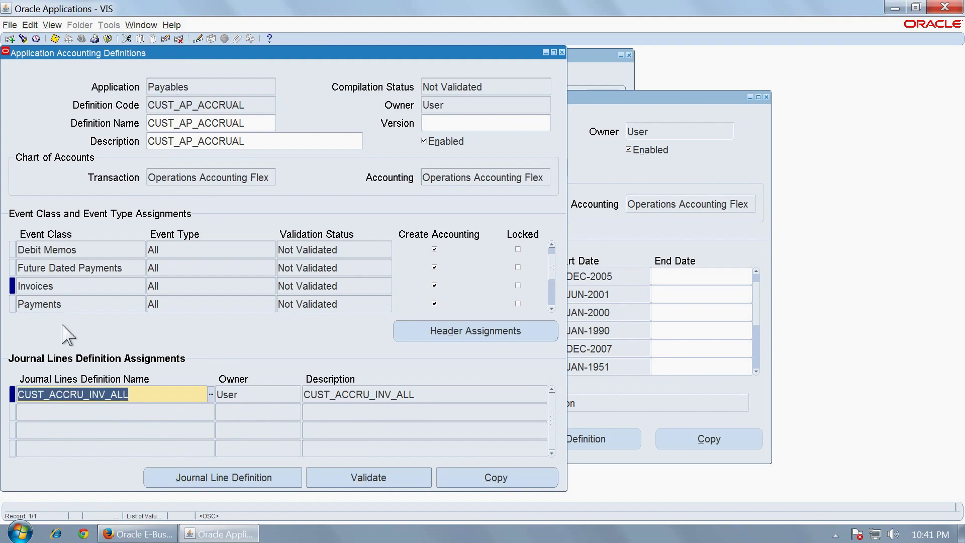
pyautogui.click(57, 39)
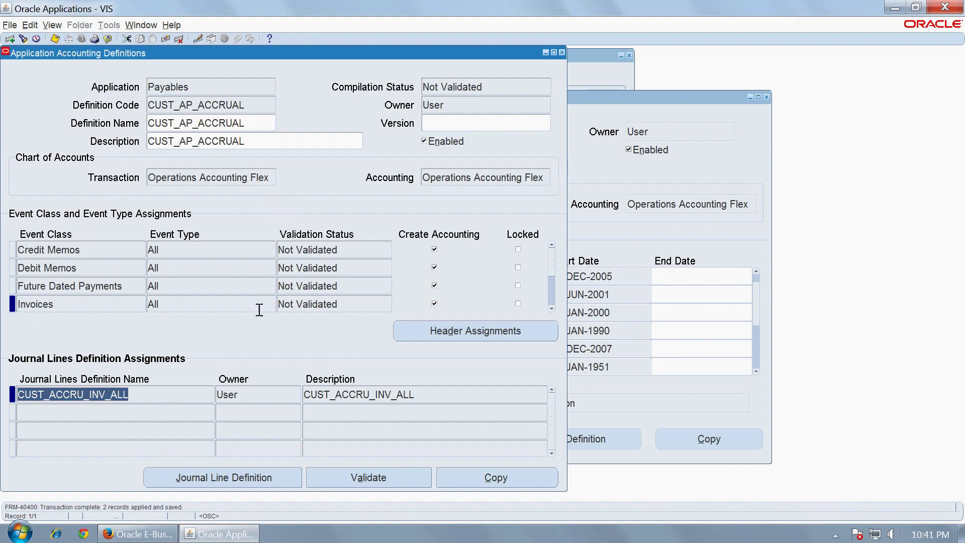
# - Set CUST_AP_ITM_EX_INV's Transfer to GL option to Detail and save
pyautogui.click(239, 478)
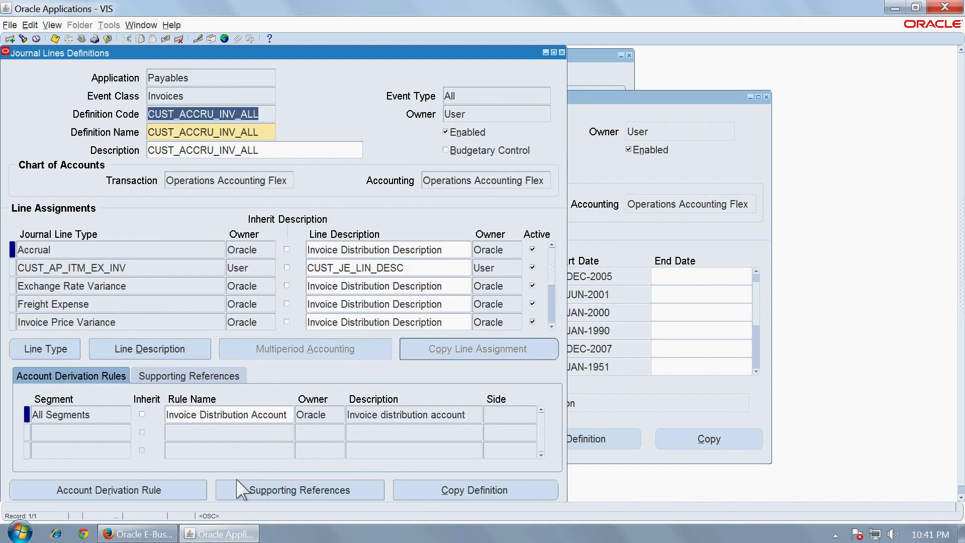
pyautogui.doubleClick(74, 270)
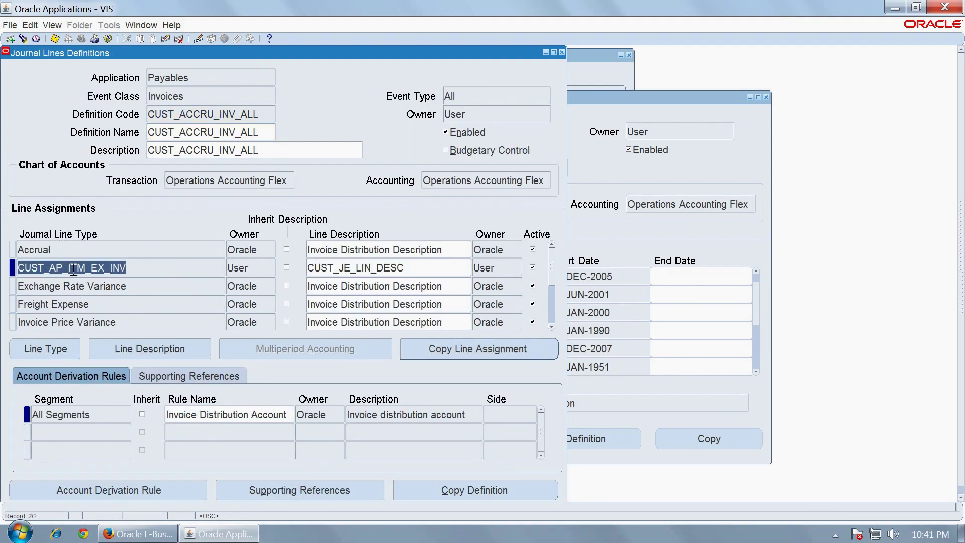
pyautogui.click(50, 352)
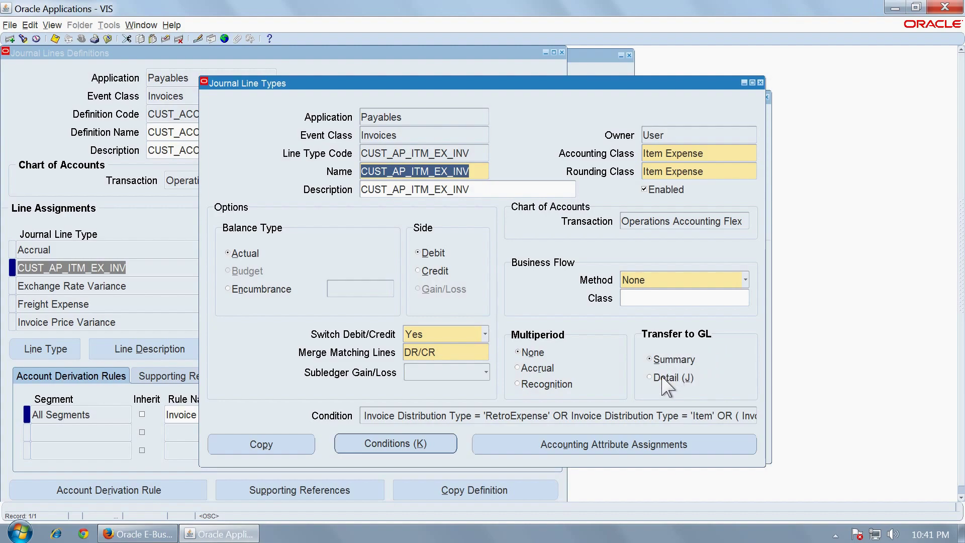
pyautogui.click(661, 378)
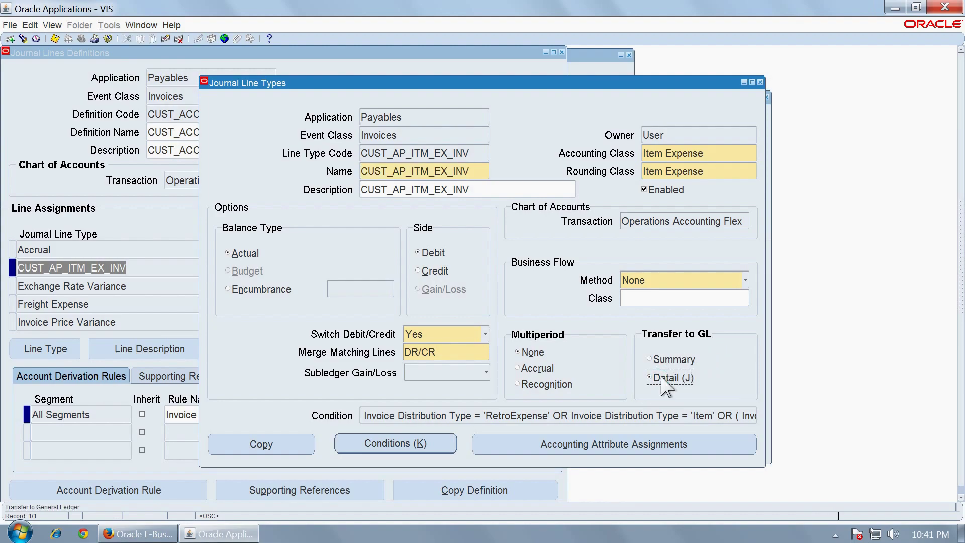
pyautogui.hotkey('ctrl', 's')
pyautogui.click(760, 83)
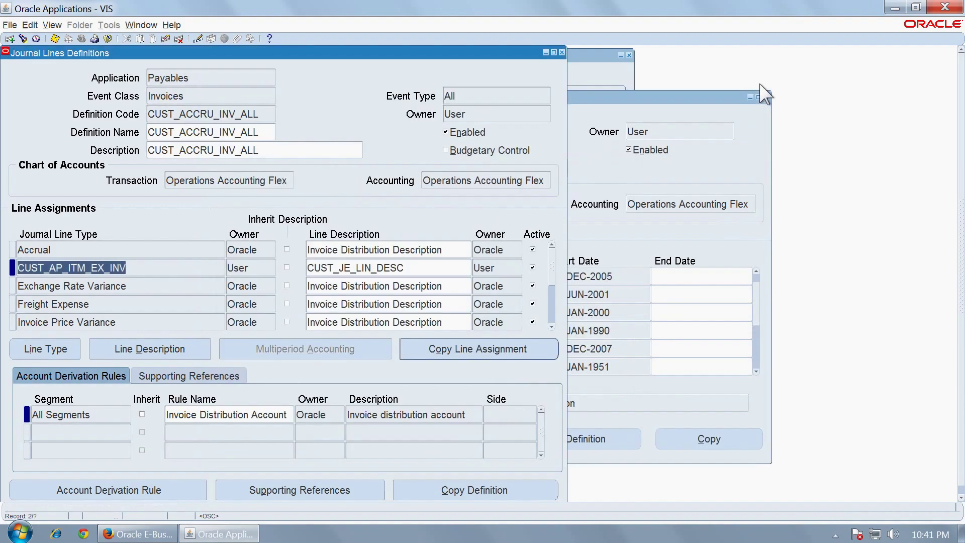
# - Replace Accrual Basis with CUST_AP_ACCRUAL for Payables in CUST_ACCRUAL and save
pyautogui.click(562, 53)
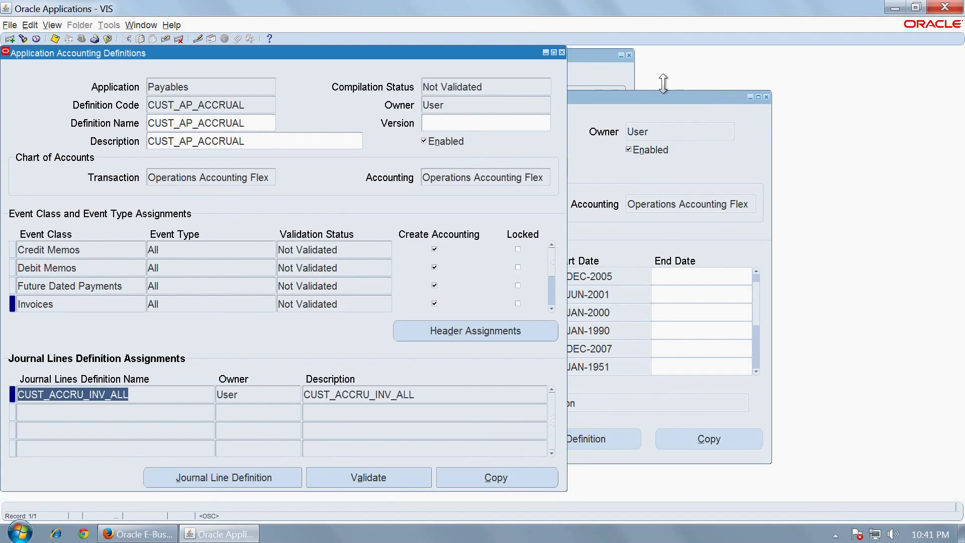
pyautogui.click(561, 53)
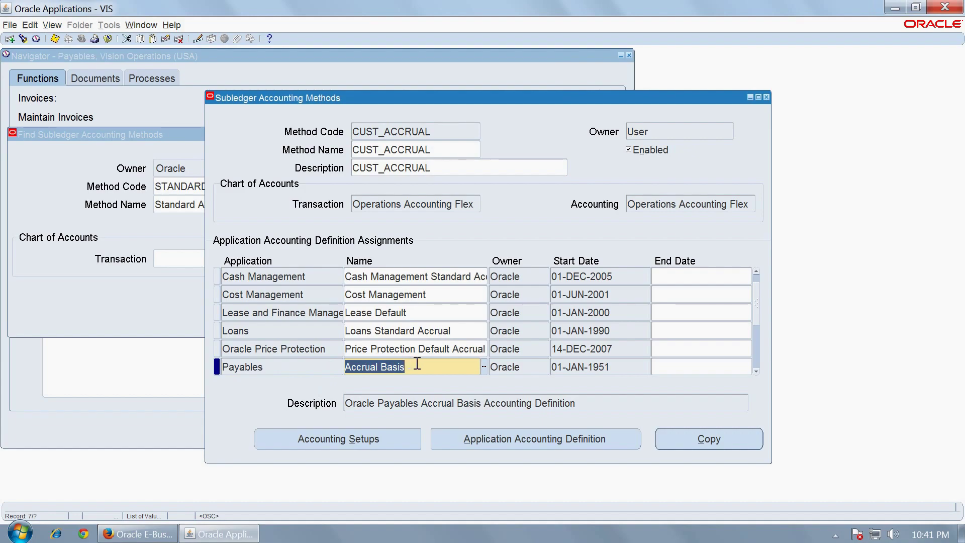
pyautogui.press('BackSpace')
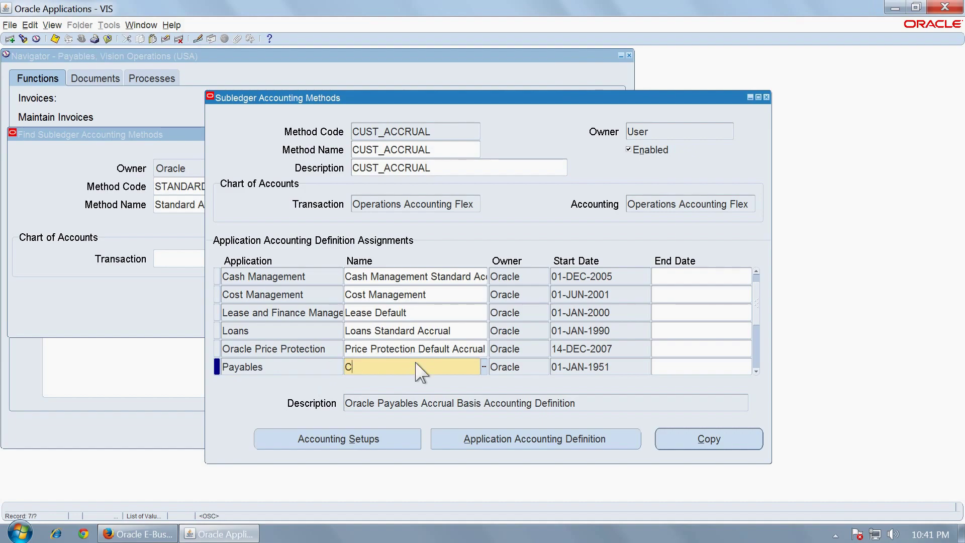
pyautogui.write('CUS')
pyautogui.press('Tab')
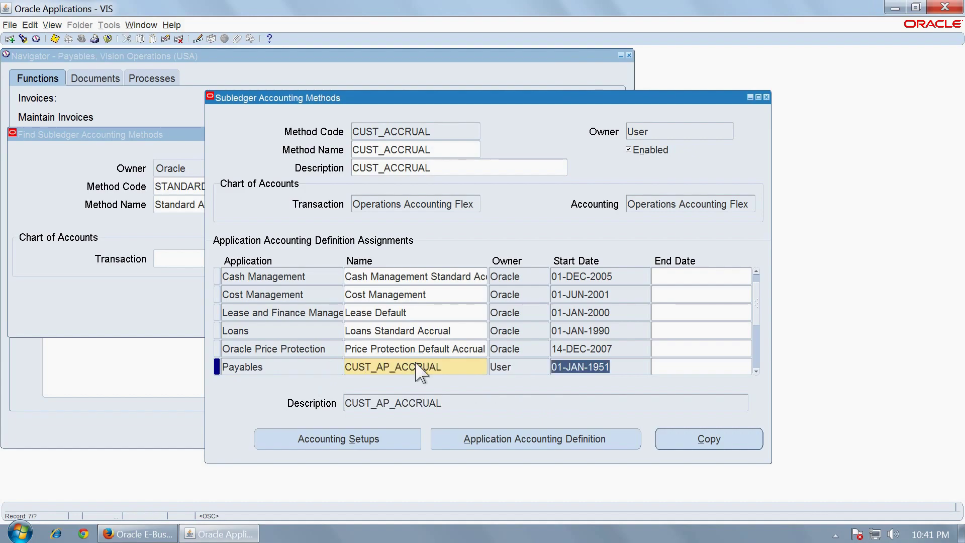
pyautogui.hotkey('ctrl', 's')
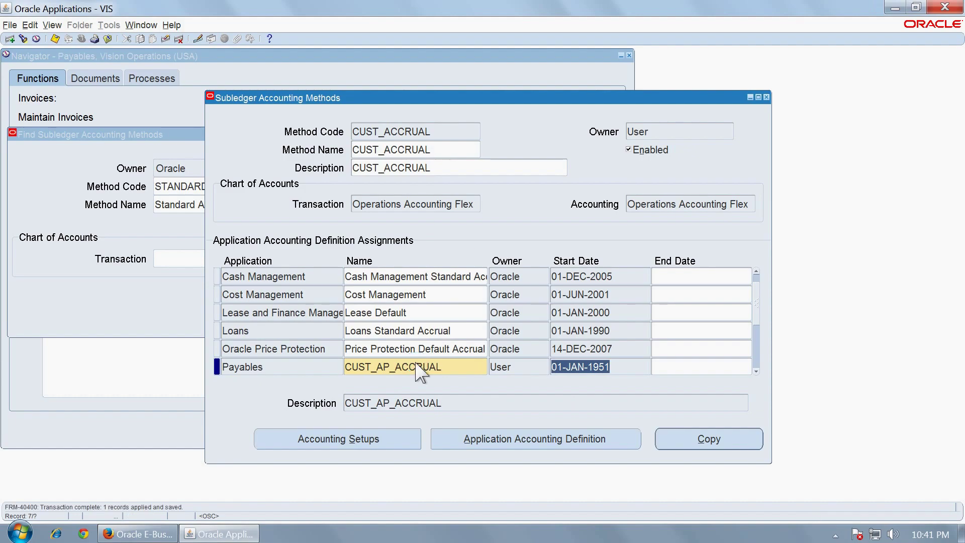
# - Validate the CUST_AP_ACCRUAL accounting definition and confirm the Invoices class is Valid
pyautogui.click(504, 445)
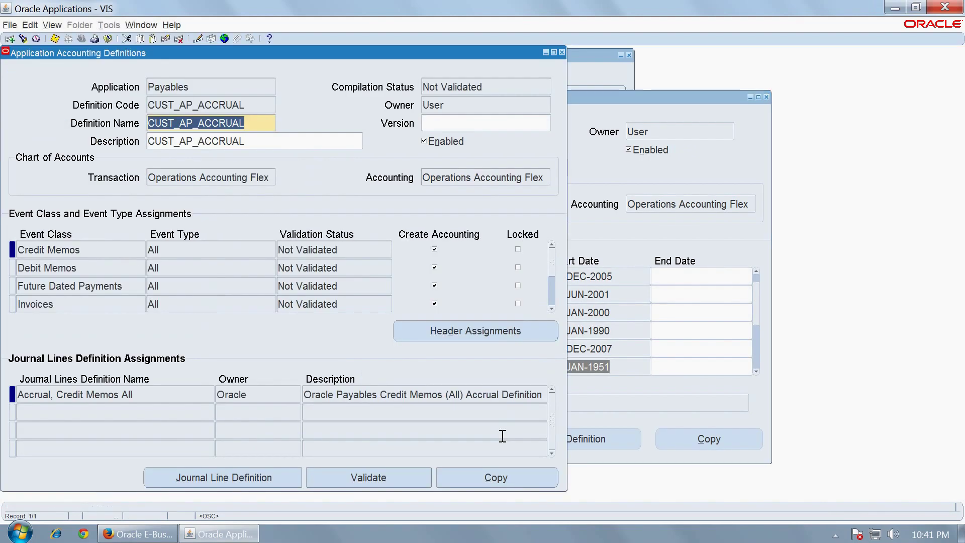
pyautogui.click(377, 478)
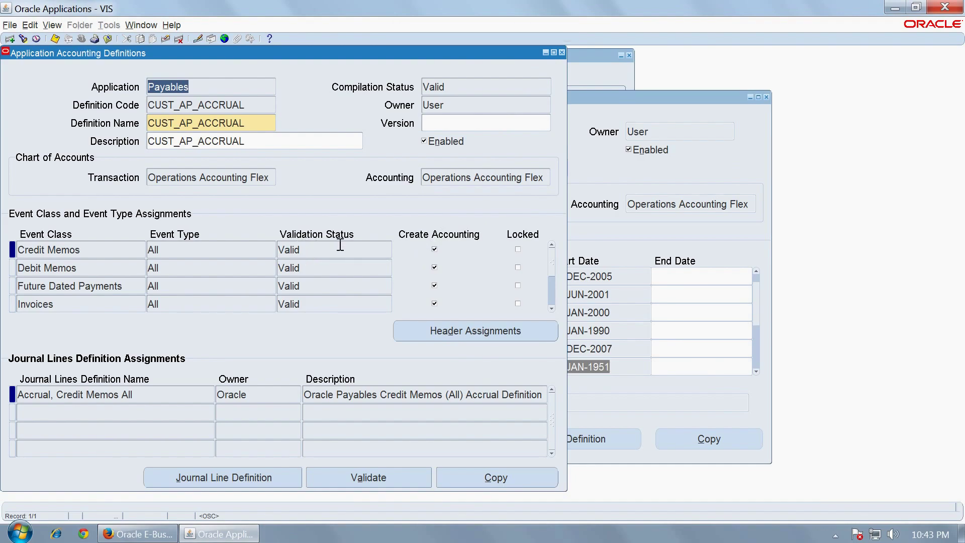
pyautogui.click(314, 302)
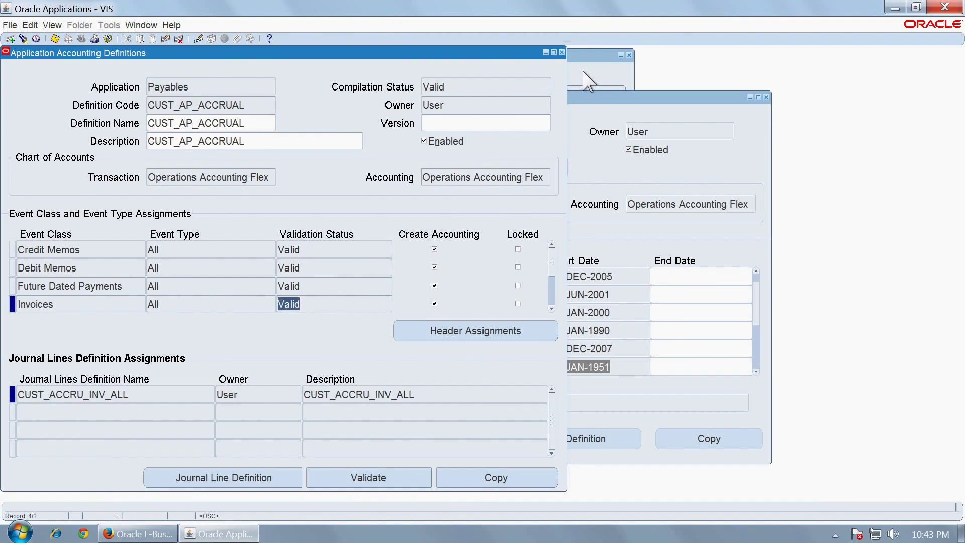
pyautogui.click(561, 52)
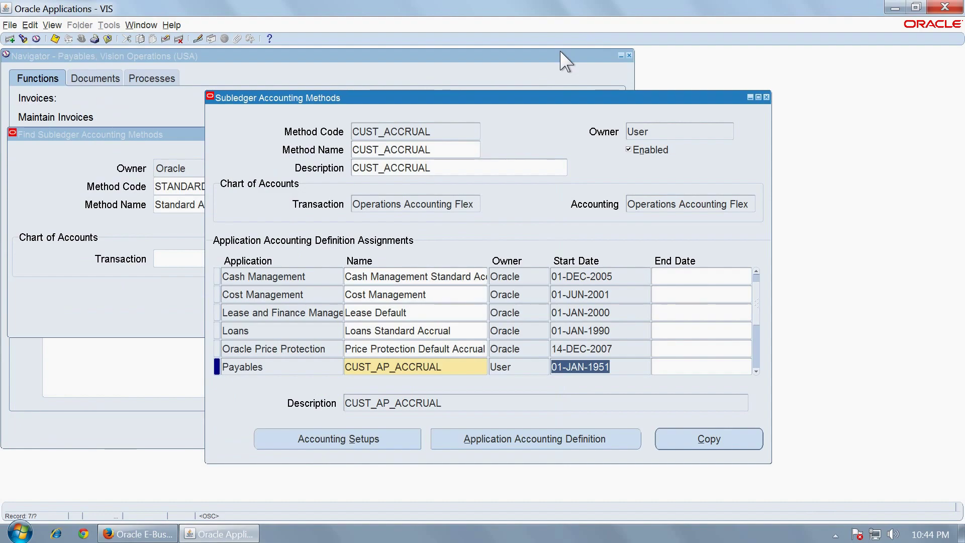
# - Switch to the General Ledger, Vision Operations (USA) responsibility
pyautogui.click(767, 97)
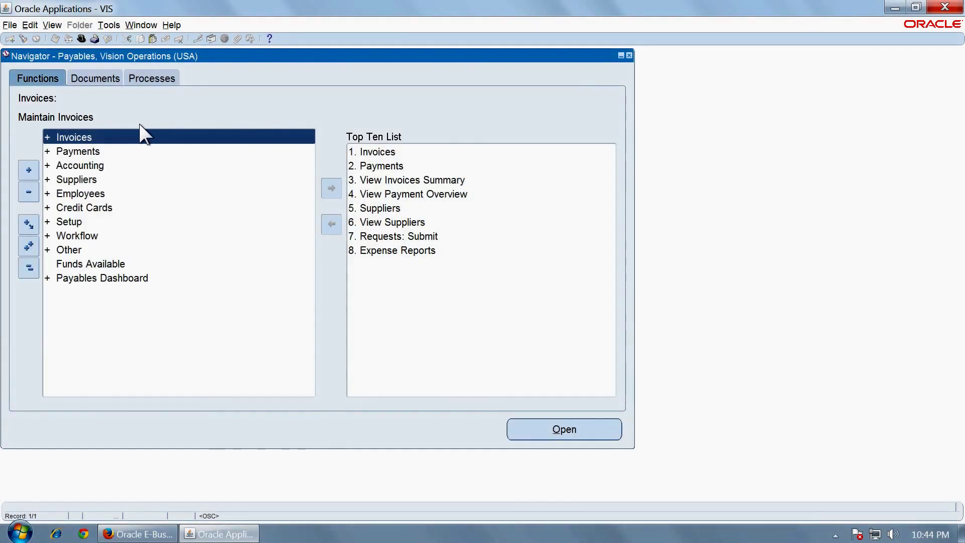
pyautogui.click(82, 39)
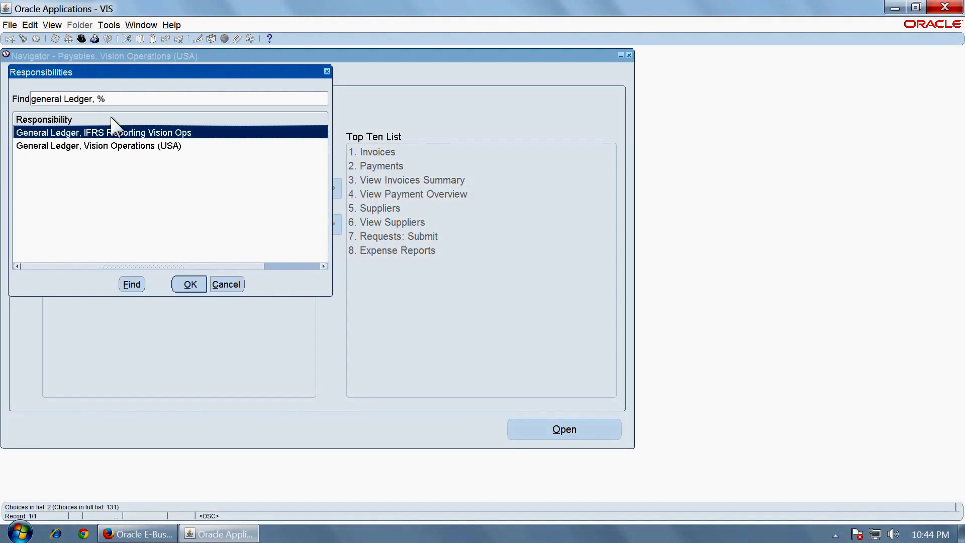
pyautogui.doubleClick(128, 146)
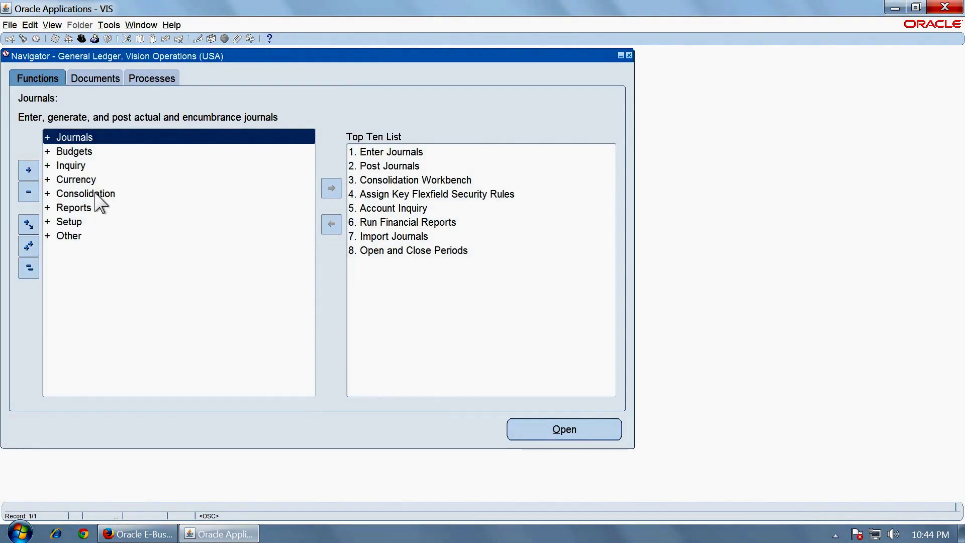
# - Launch Setup > Financials > Accounting Setup Manager > Accounting Setups
pyautogui.doubleClick(96, 220)
pyautogui.click(111, 236)
pyautogui.doubleClick(112, 237)
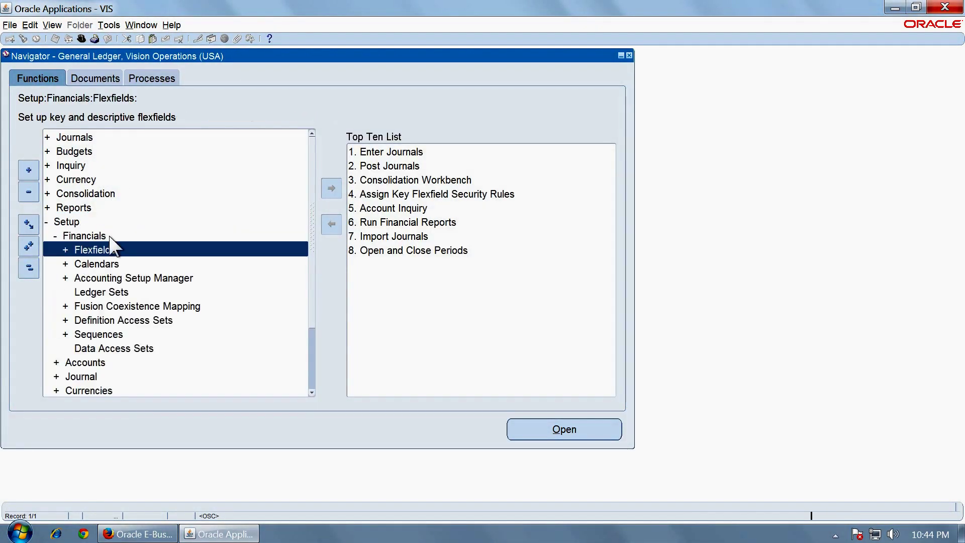
pyautogui.click(170, 279)
pyautogui.doubleClick(170, 279)
pyautogui.doubleClick(182, 293)
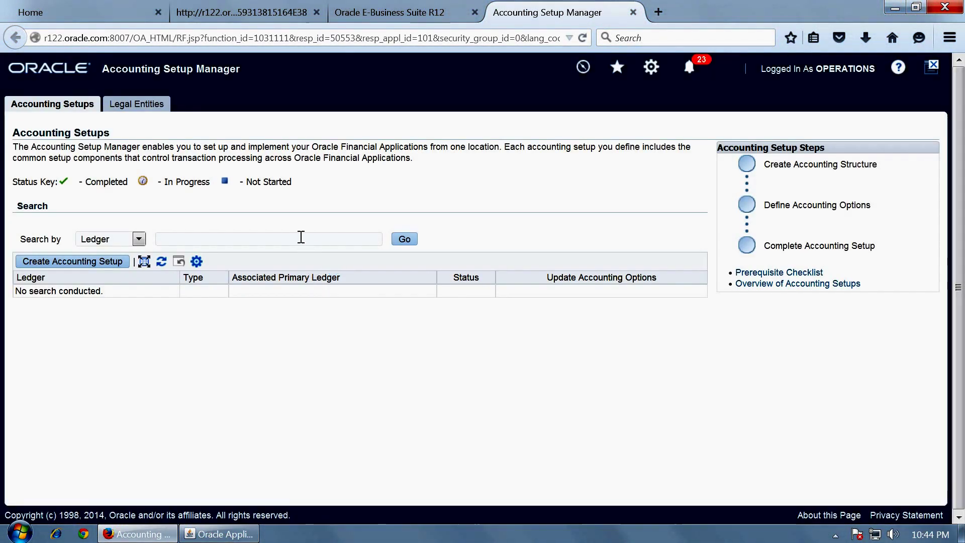
# - Search ledgers with 'Vis%Oper%USA%' and open Vision Operations (USA) accounting options
pyautogui.click(300, 238)
pyautogui.write('Vis')
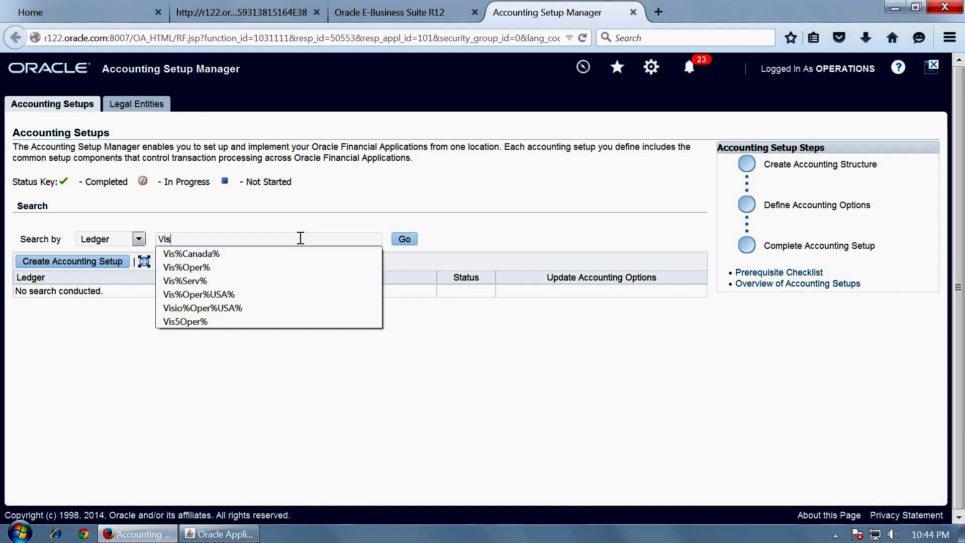
pyautogui.write('%')
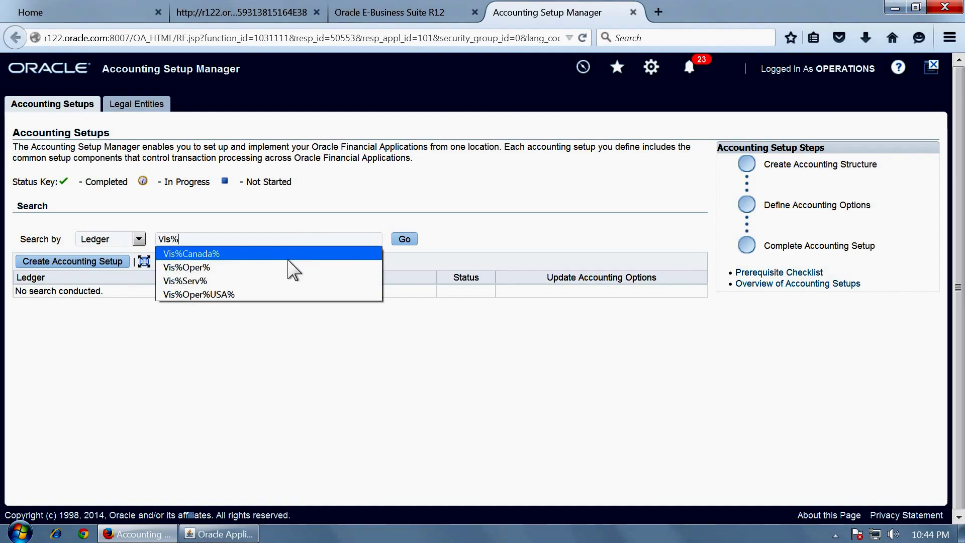
pyautogui.click(271, 296)
pyautogui.click(403, 240)
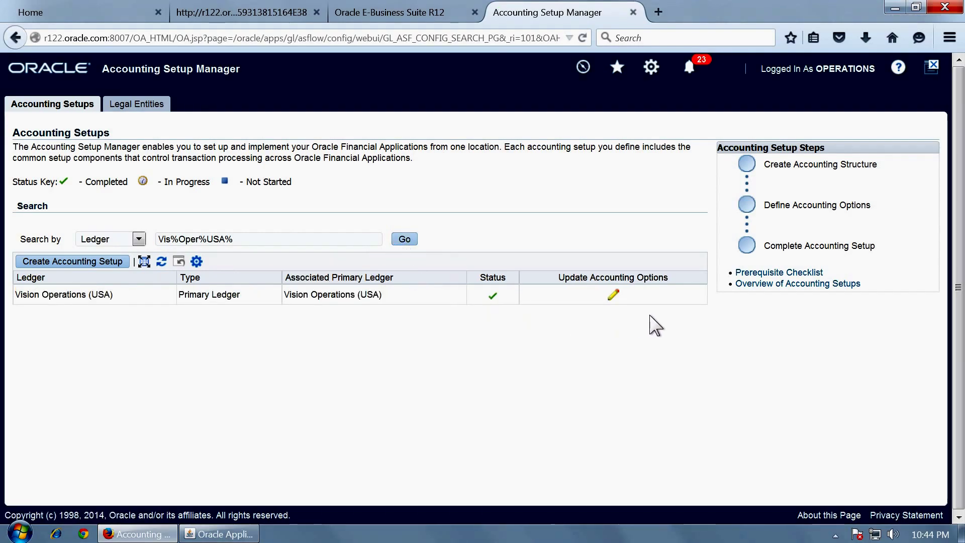
pyautogui.click(615, 296)
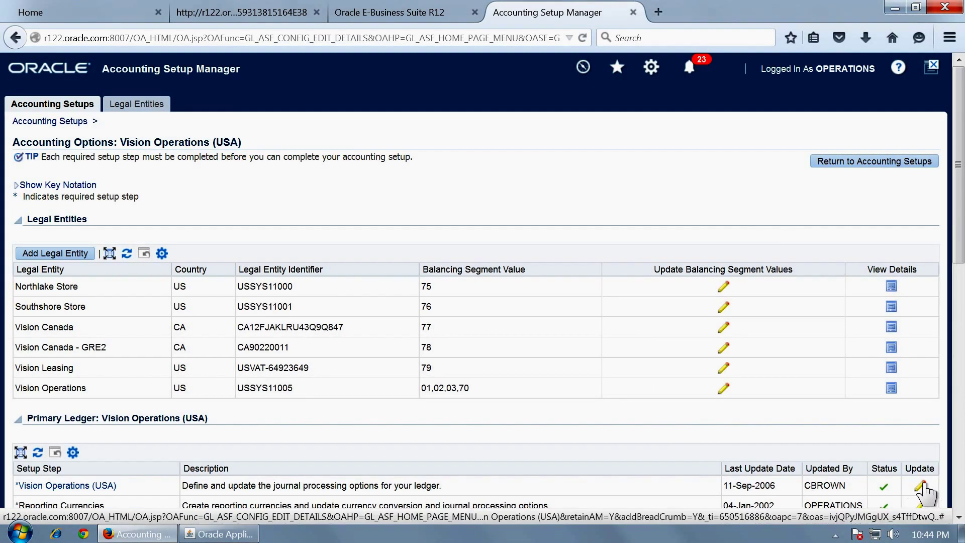
# - Change the ledger's subledger accounting method to CUST_ACCRUAL and save the update
pyautogui.click(921, 488)
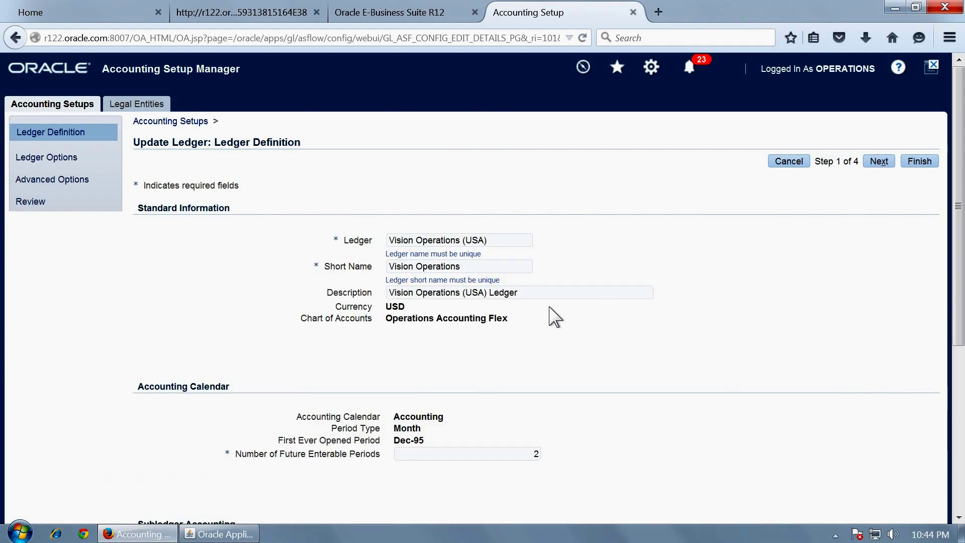
pyautogui.scroll(-5, 549, 310)
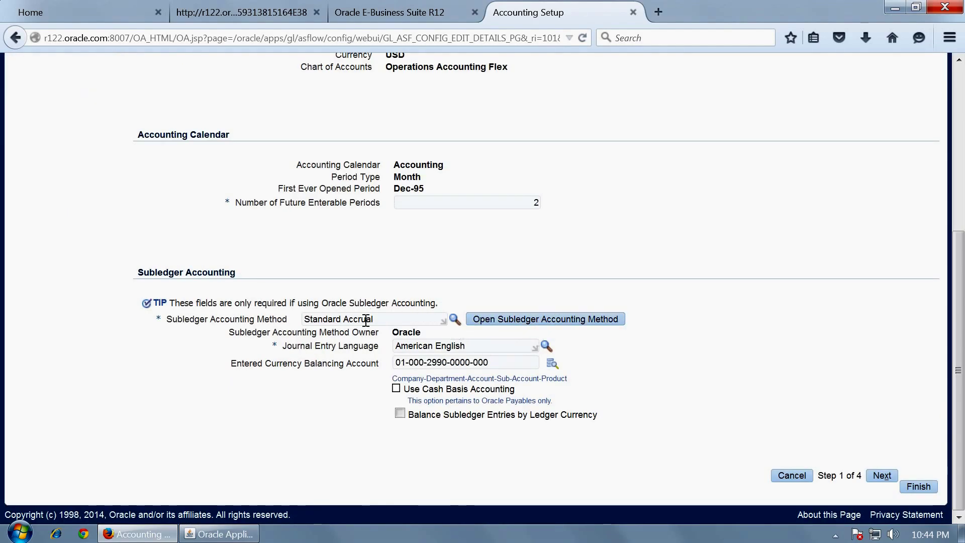
pyautogui.click(455, 320)
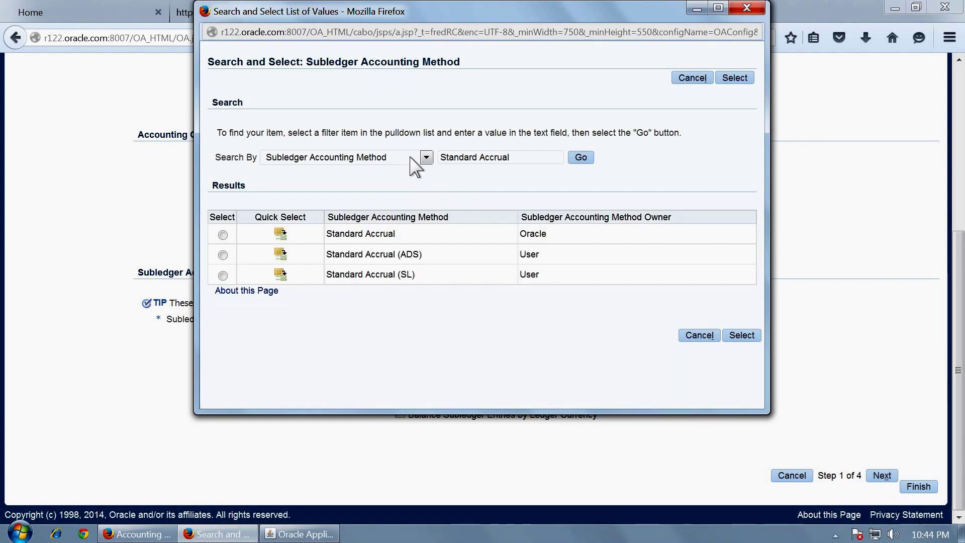
pyautogui.moveTo(521, 158); pyautogui.dragTo(420, 157)
pyautogui.write('CUS')
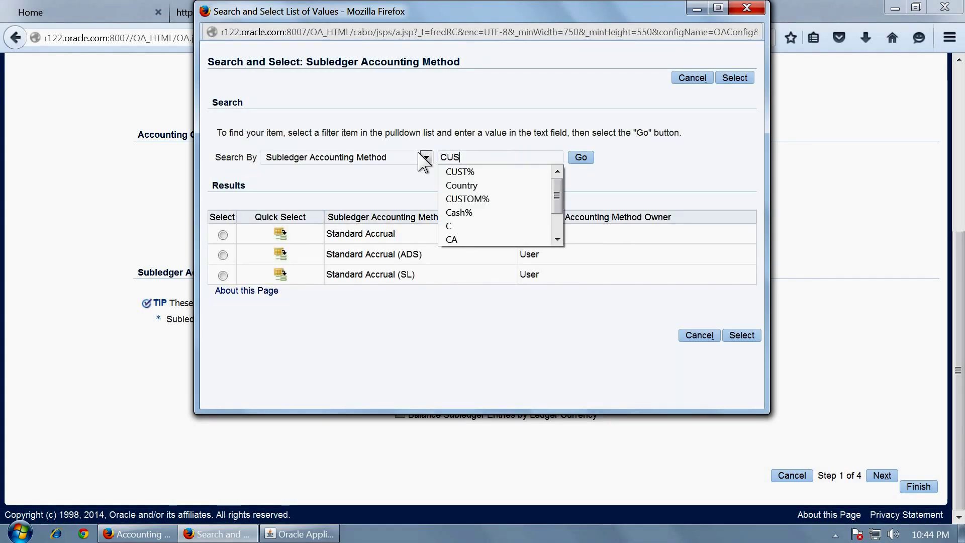
pyautogui.write('T%')
pyautogui.click(581, 158)
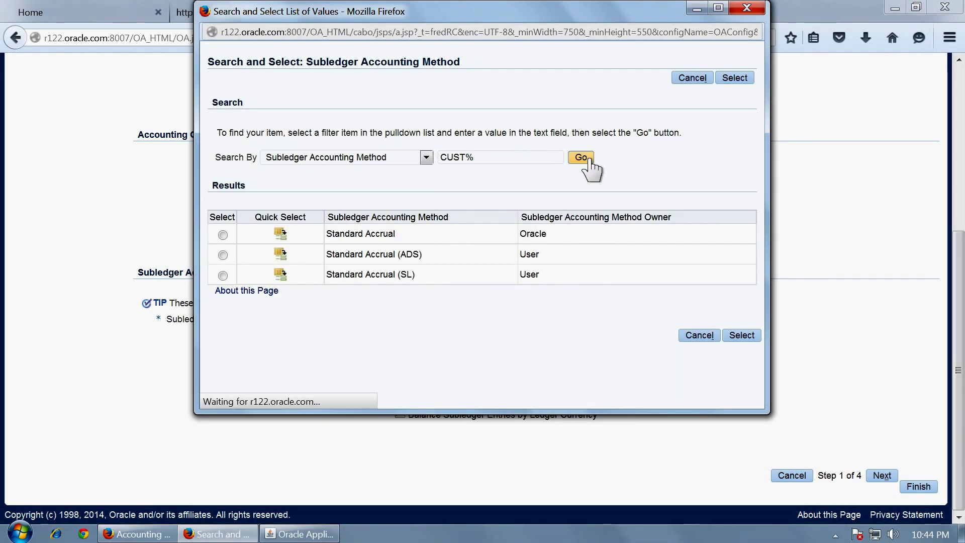
pyautogui.click(280, 234)
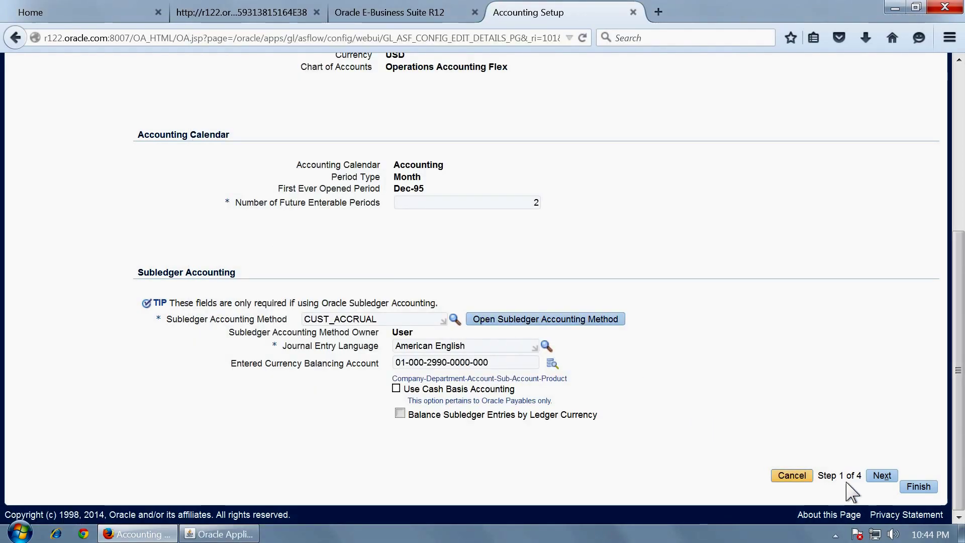
pyautogui.click(927, 488)
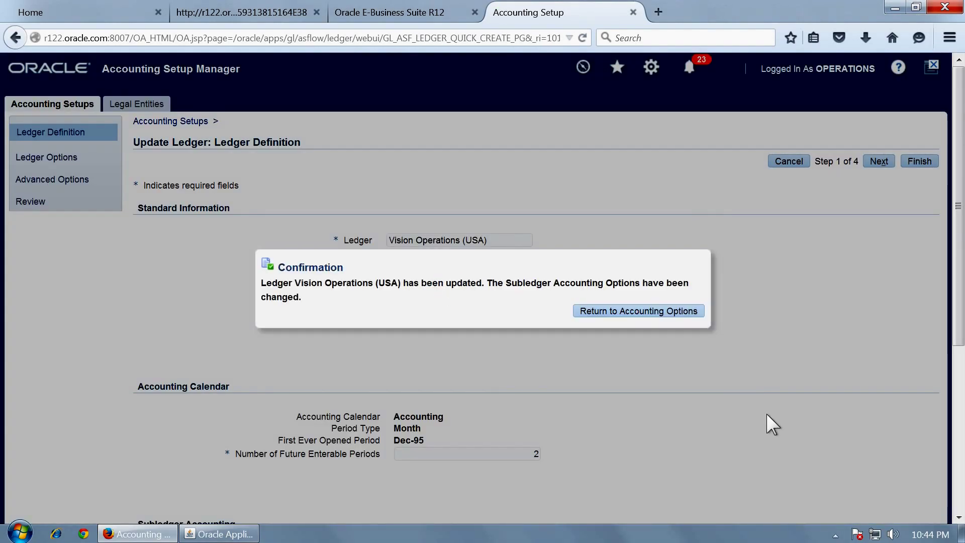
pyautogui.click(671, 312)
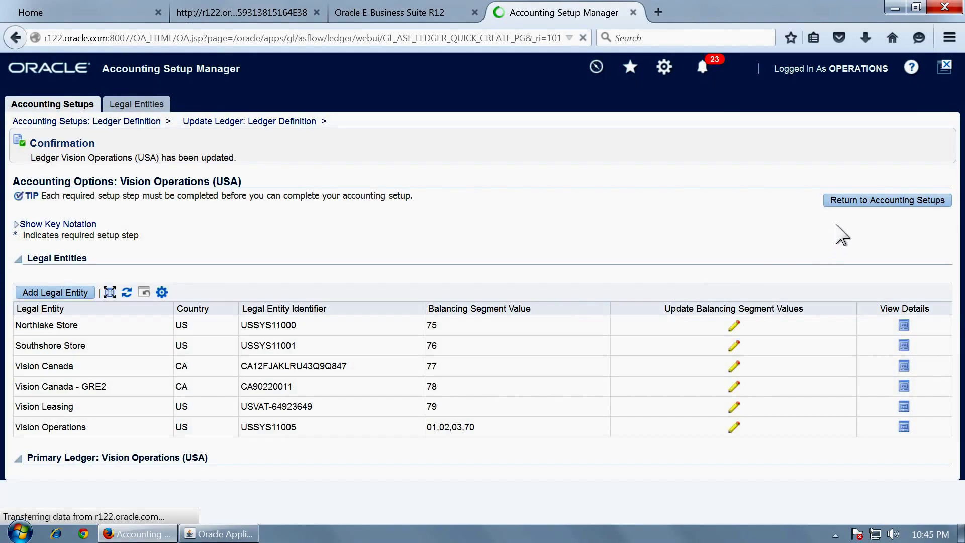
# - Switch to the Payables, Vision Operations (USA) responsibility
pyautogui.click(211, 533)
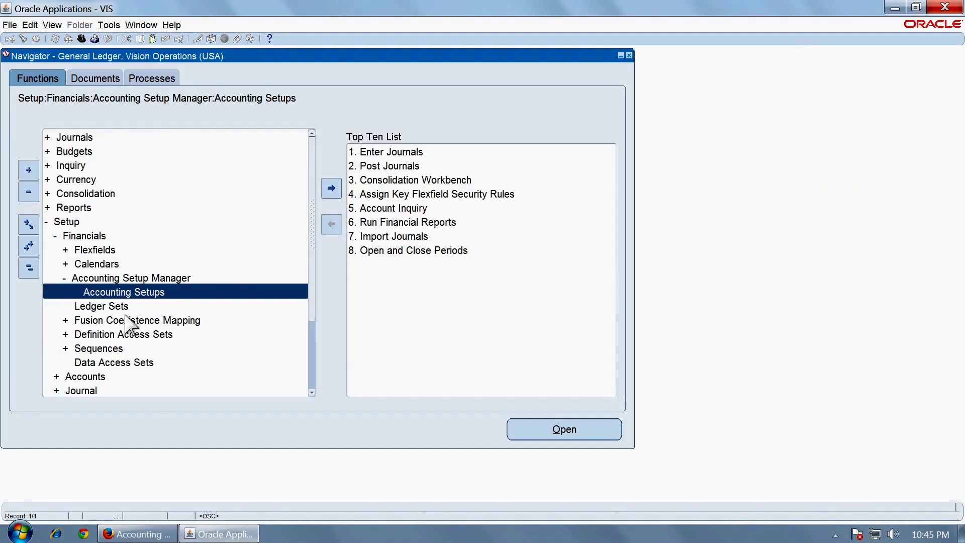
pyautogui.click(82, 39)
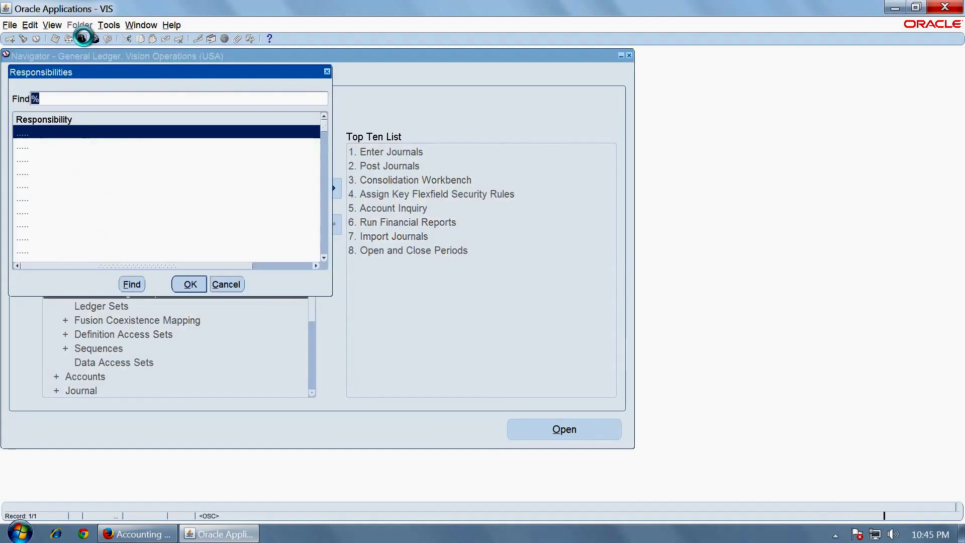
pyautogui.doubleClick(106, 132)
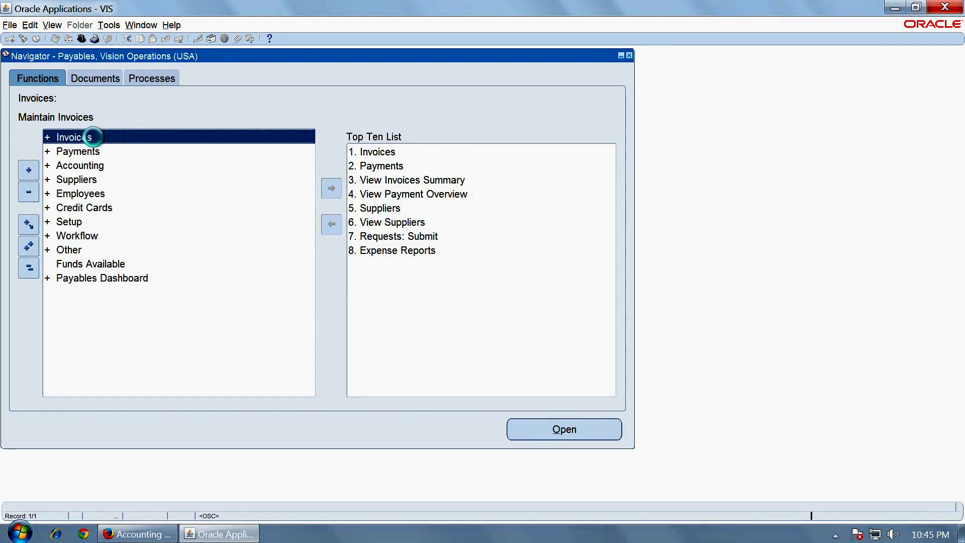
# - Open the Invoices > Entry > Invoices workbench
pyautogui.doubleClick(108, 141)
pyautogui.doubleClick(106, 153)
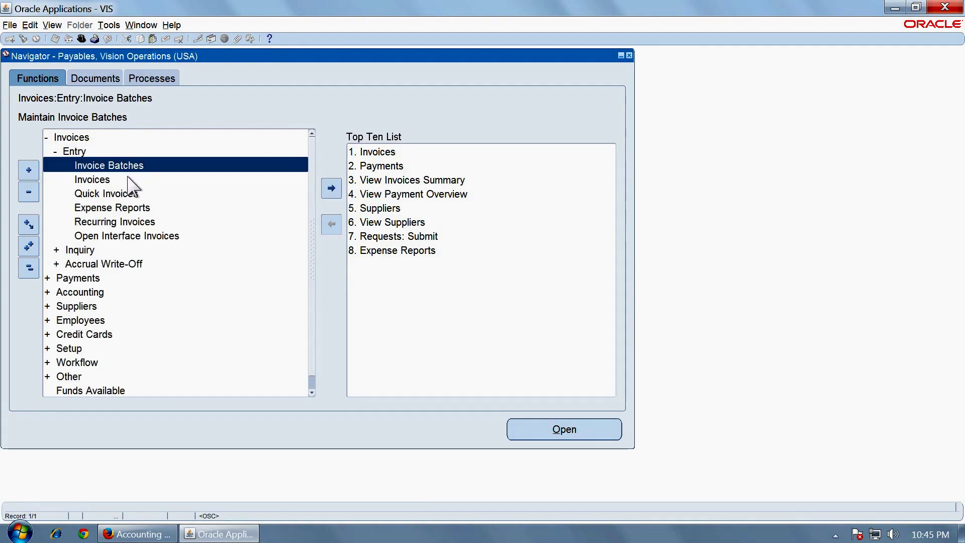
pyautogui.doubleClick(144, 180)
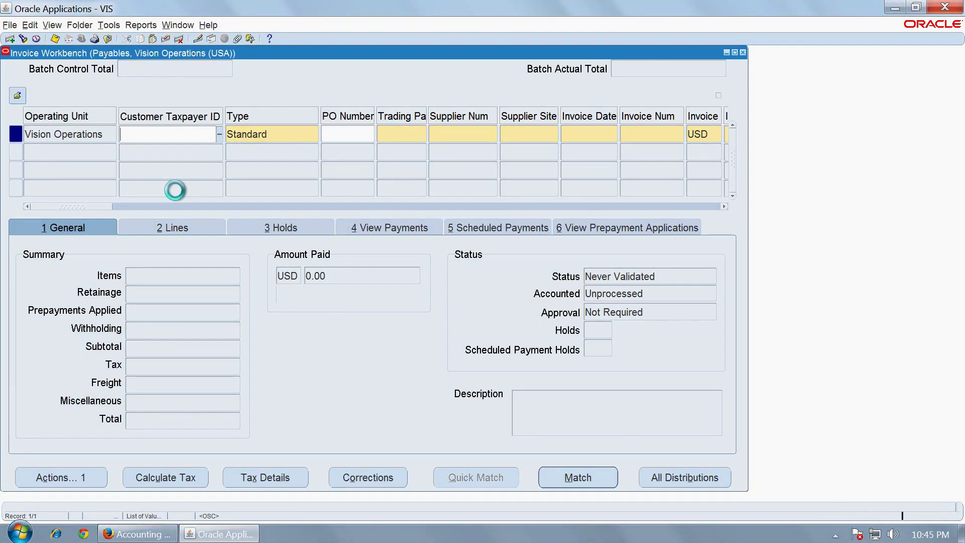
# - Pick taxpayer ID SYS11100 and trading partner Advanced Network Devices
pyautogui.hotkey('ctrl', 'l')
pyautogui.press('Return')
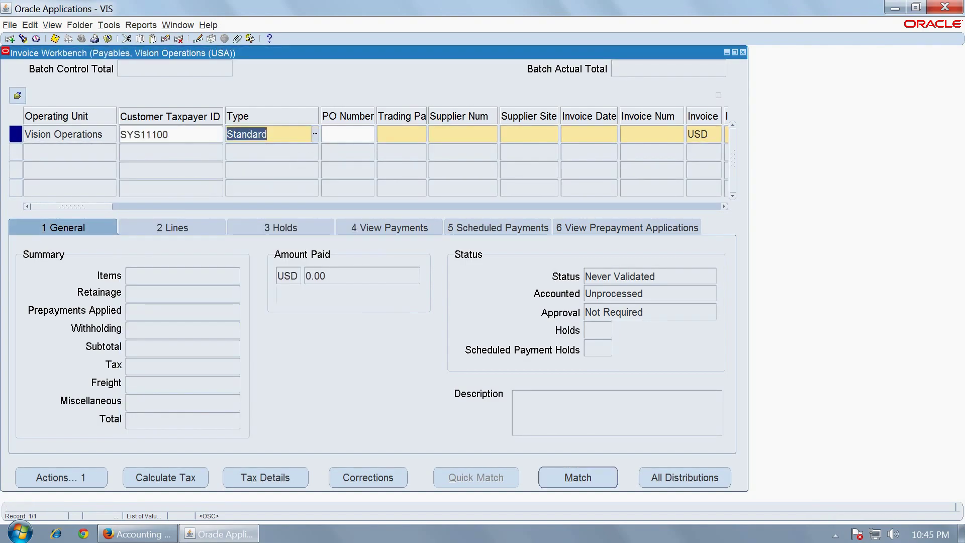
pyautogui.click(404, 135)
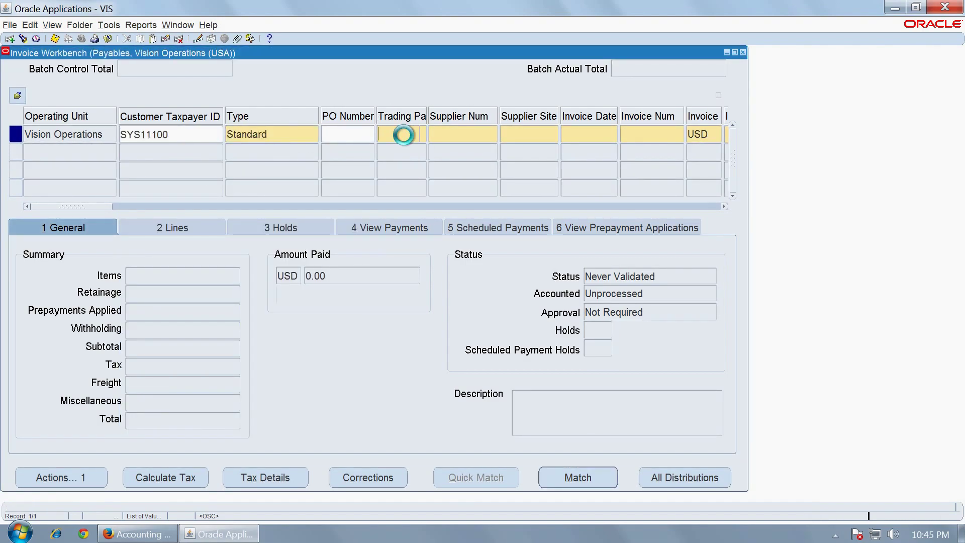
pyautogui.hotkey('ctrl', 'l')
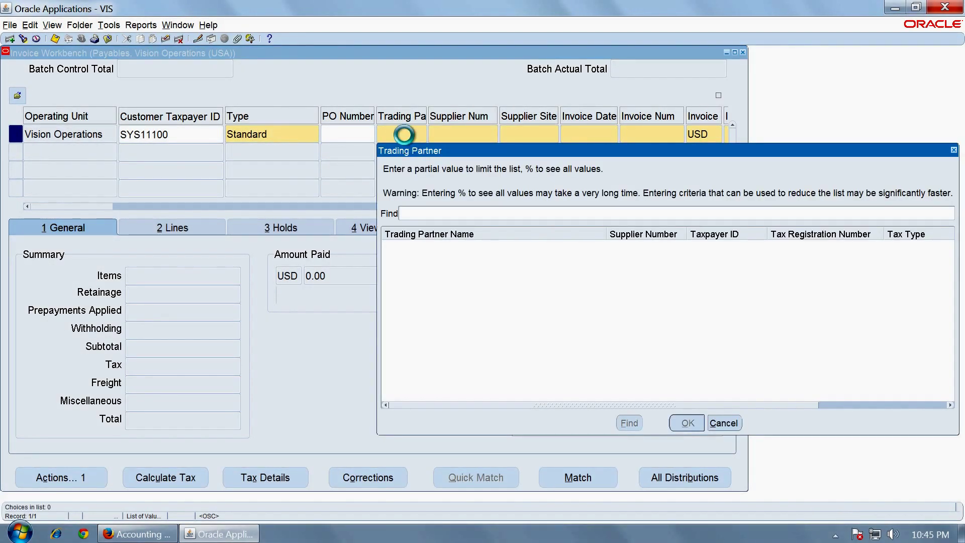
pyautogui.write('Adv%Net%')
pyautogui.press('Return')
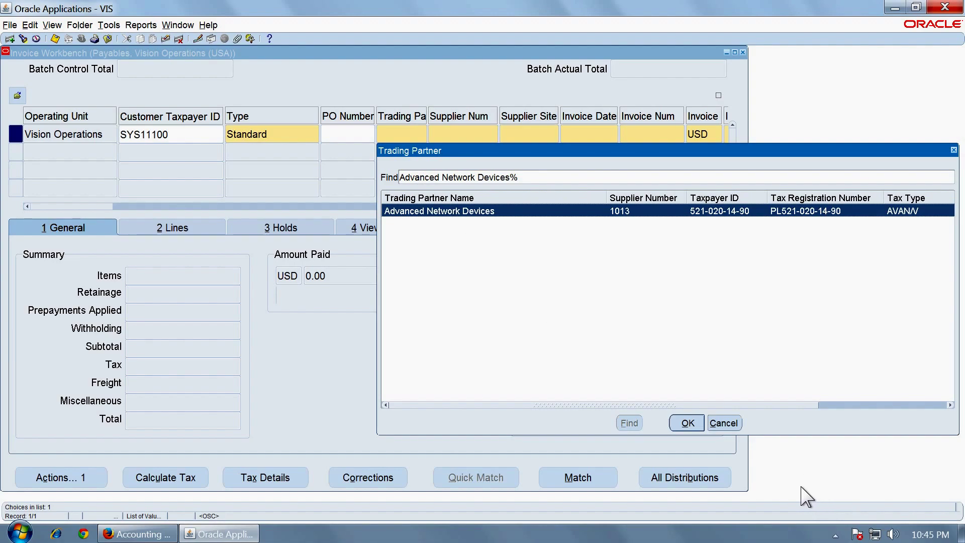
pyautogui.click(687, 422)
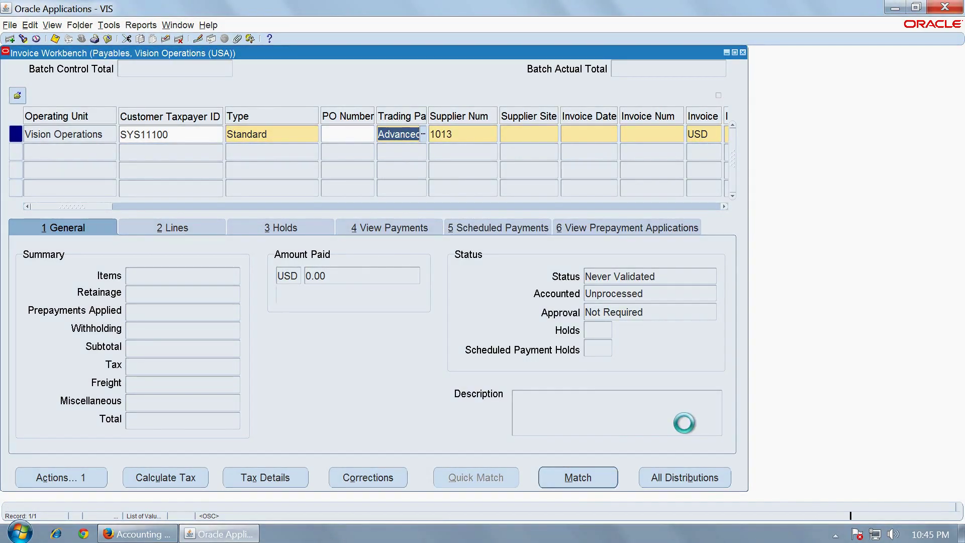
pyautogui.press('Tab')
pyautogui.press('Tab')
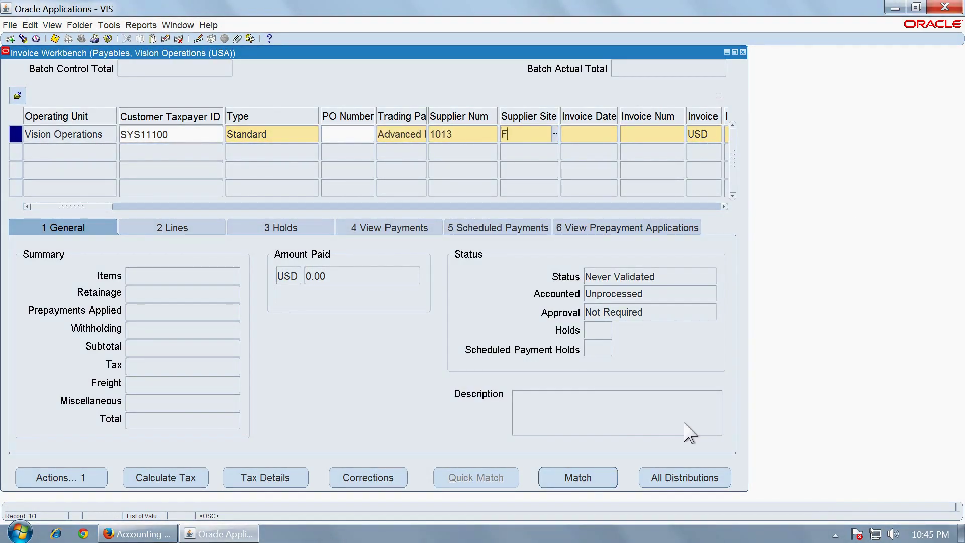
# - Enter site FRESNO, date 01-JUL-15, invoice number 67001, amount 16,500 and distribution set ADV
pyautogui.write('FR')
pyautogui.press('Tab')
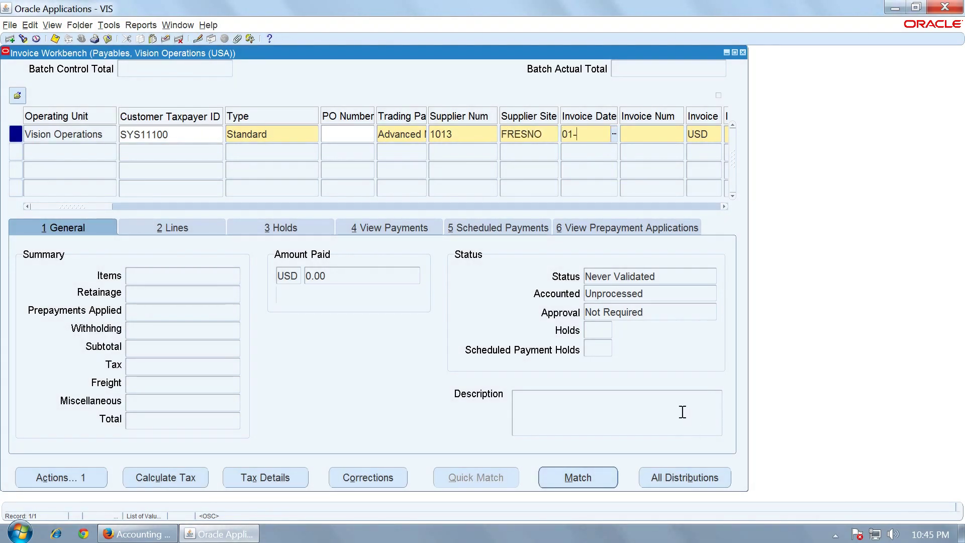
pyautogui.write('01-JUL-15')
pyautogui.press('Tab')
pyautogui.write('67001')
pyautogui.press('Tab')
pyautogui.press('Tab')
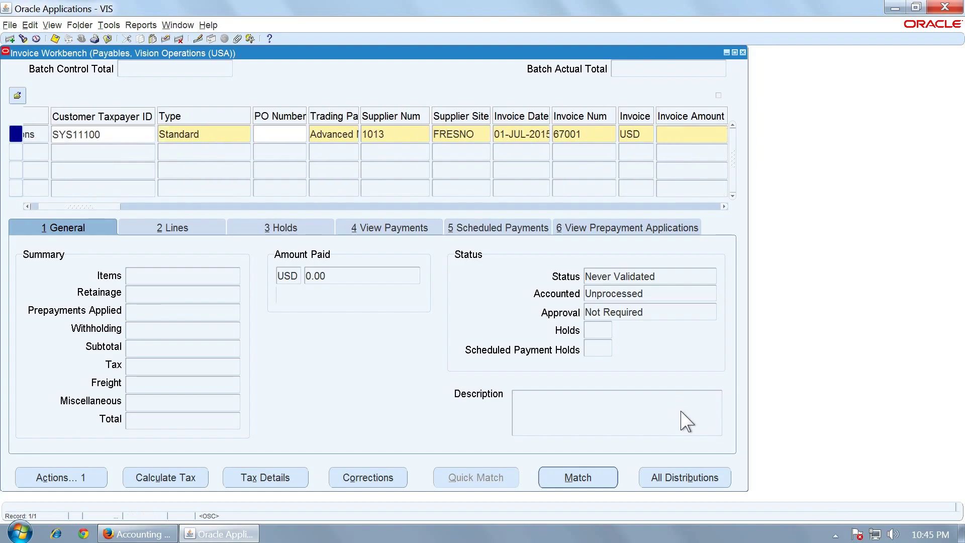
pyautogui.write('16,500')
pyautogui.press('Tab')
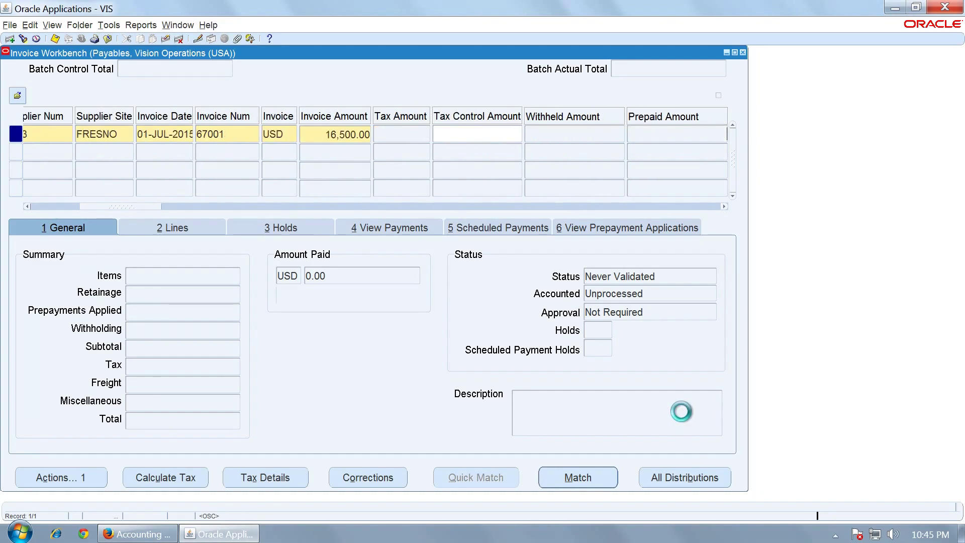
pyautogui.press('Tab')
pyautogui.press('Tab')
pyautogui.press('Tab')
pyautogui.press('Tab')
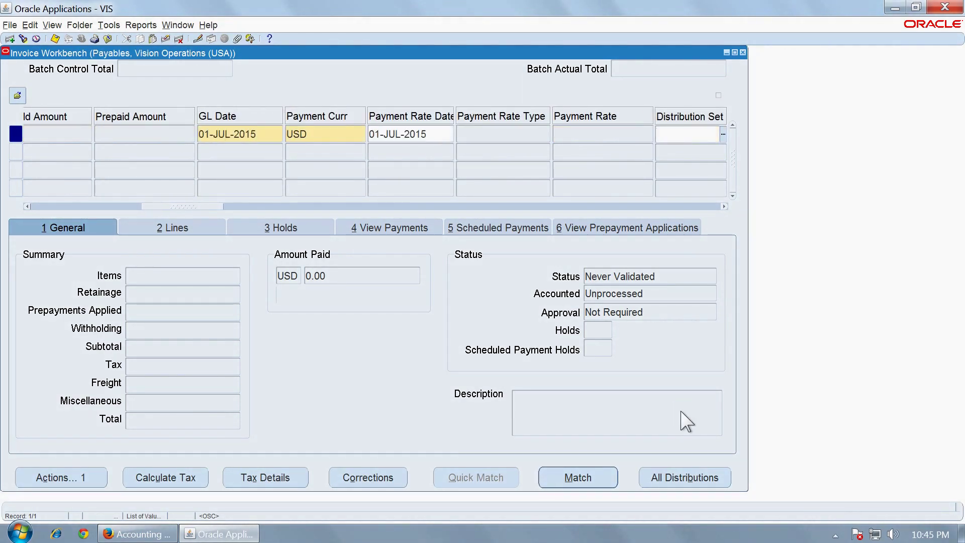
pyautogui.write('ADV')
pyautogui.press('Tab')
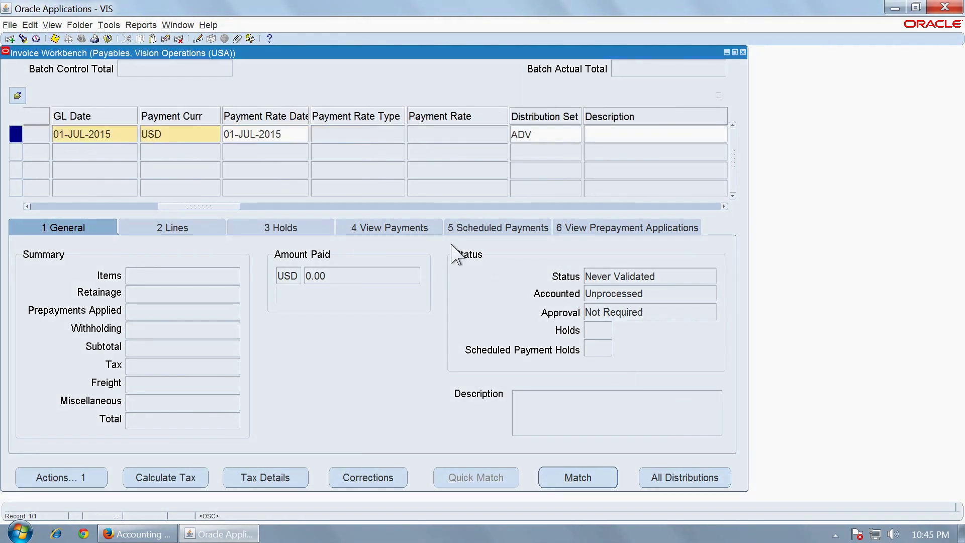
# - Add an item line of 16500 on the Lines tab and save the invoice
pyautogui.moveTo(187, 207); pyautogui.dragTo(40, 207)
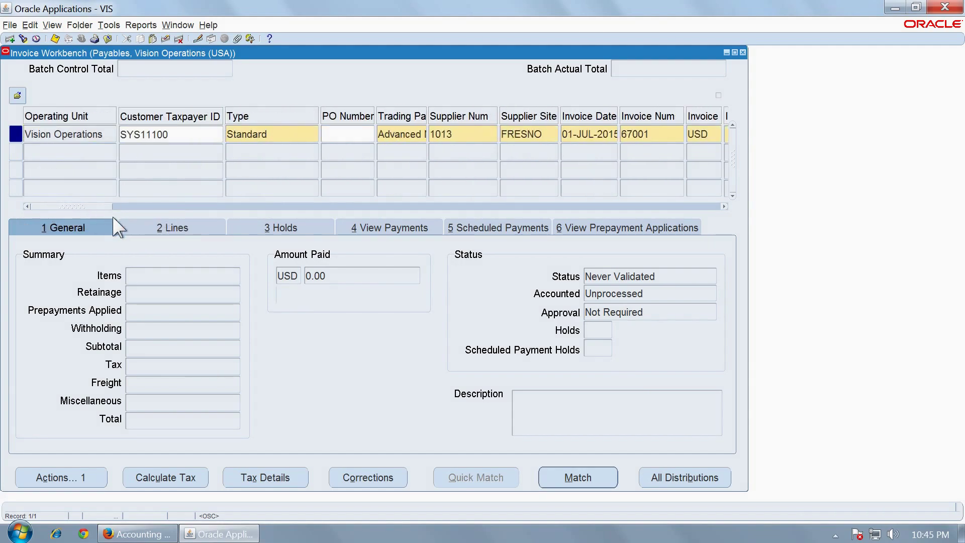
pyautogui.moveTo(103, 206); pyautogui.dragTo(111, 207)
pyautogui.click(149, 221)
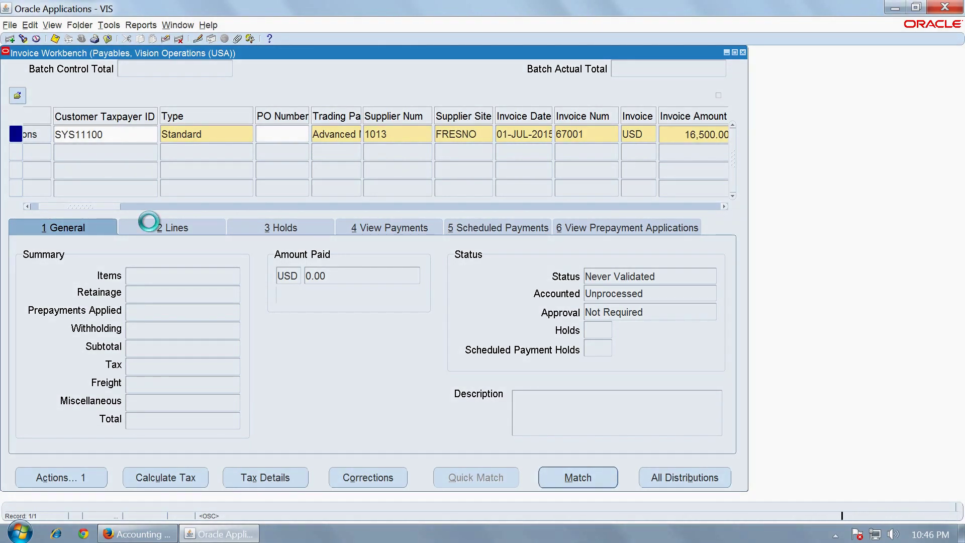
pyautogui.click(140, 314)
pyautogui.write('16500')
pyautogui.press('Tab')
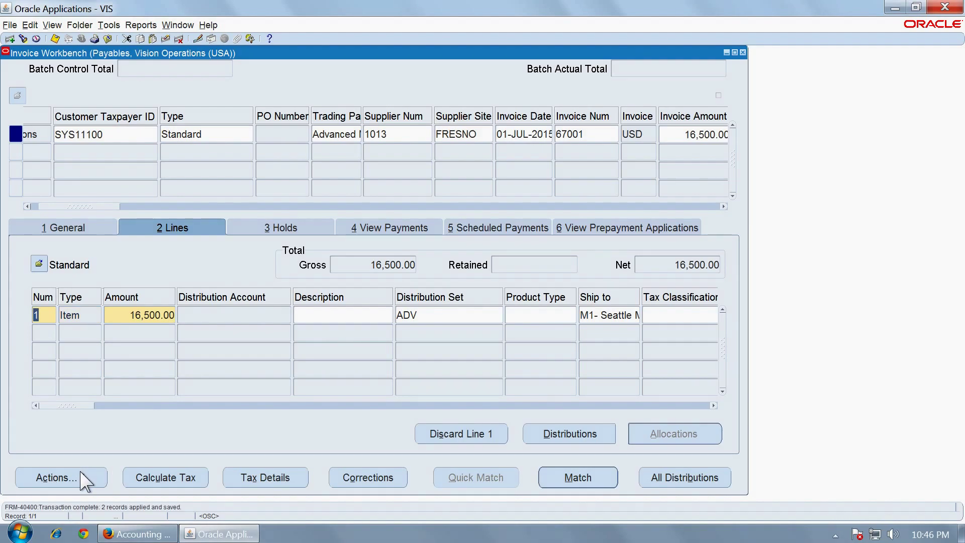
# - Validate invoice 67001 via Actions, then switch to the Preview slide deck
pyautogui.click(81, 476)
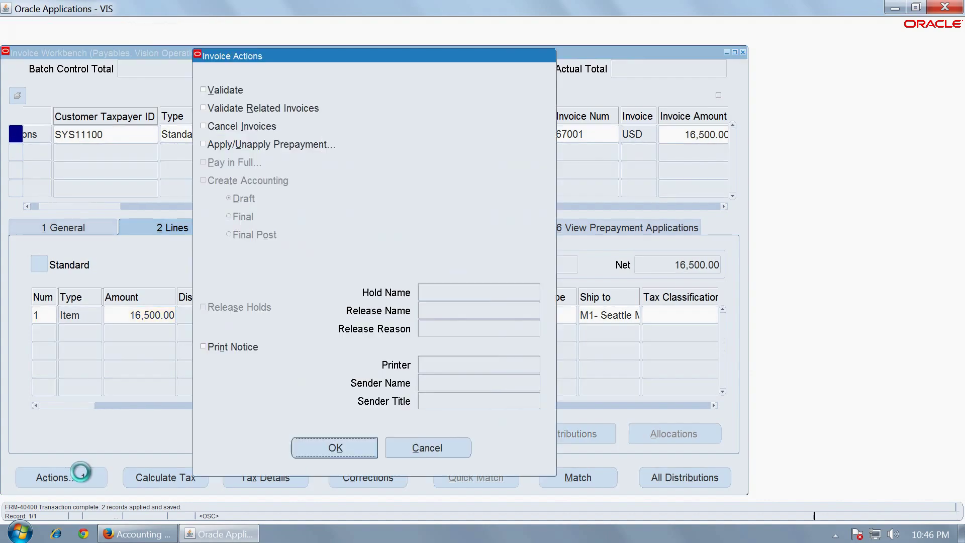
pyautogui.click(224, 90)
pyautogui.click(332, 453)
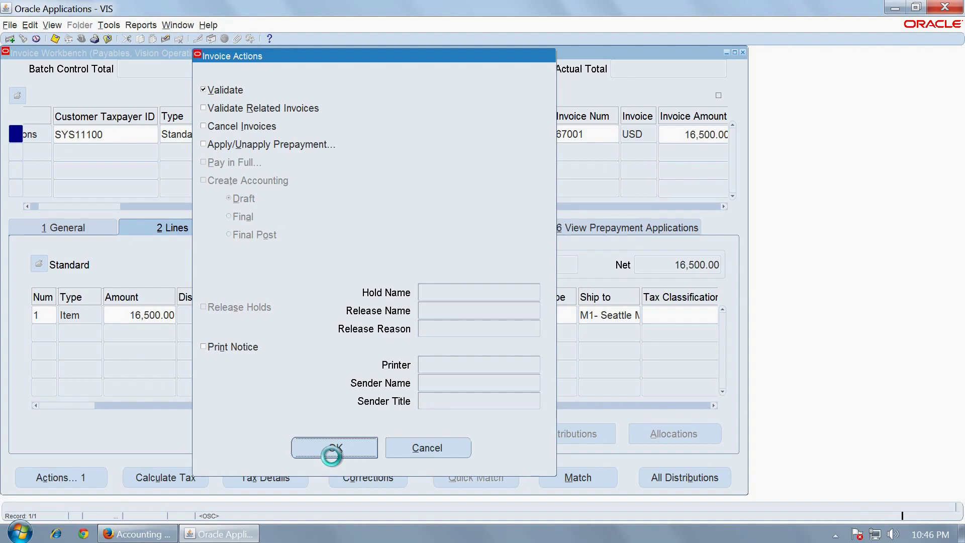
pyautogui.hotkey('ctrl', 'Left')
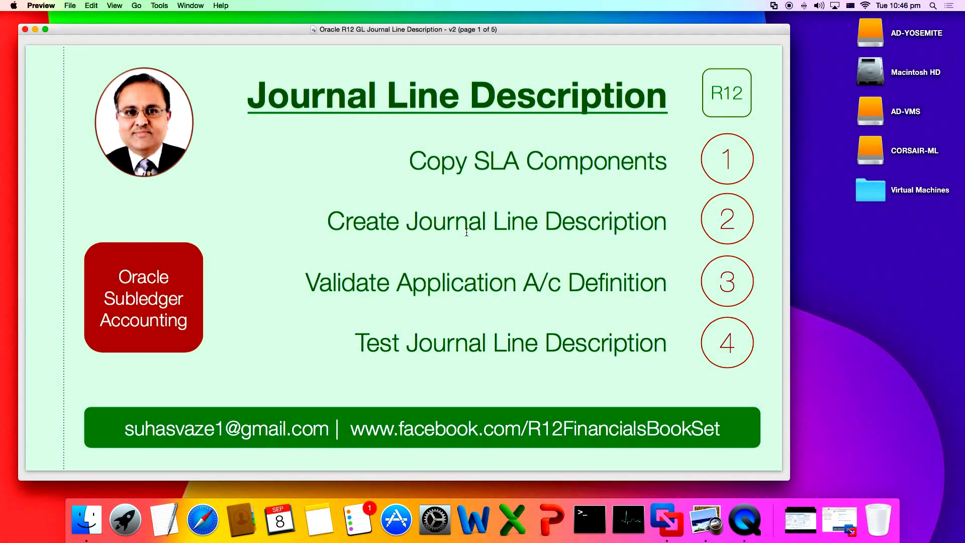
# - Page through the Journal Line Description slides to the one showing steps 1–3 done, then return to Oracle
pyautogui.press('Down')
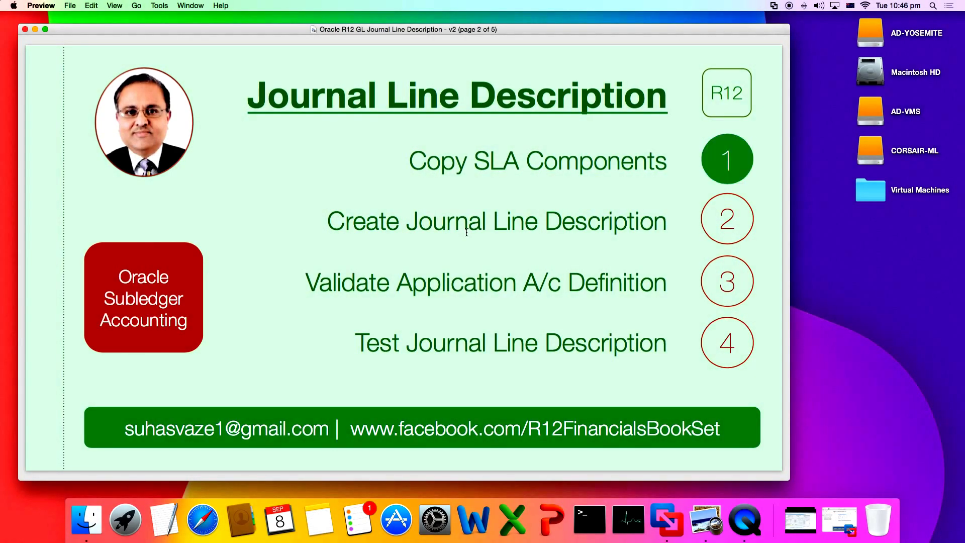
pyautogui.press('Down')
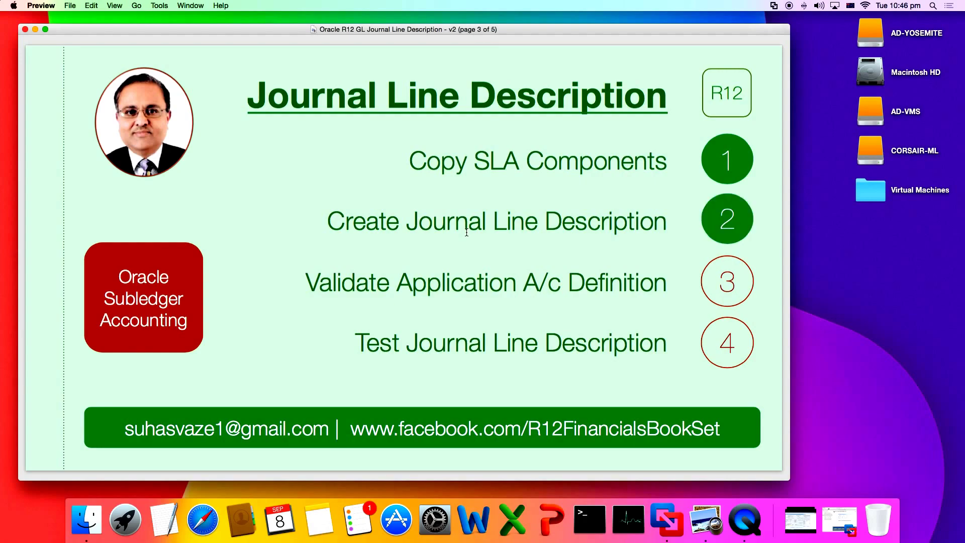
pyautogui.press('Down')
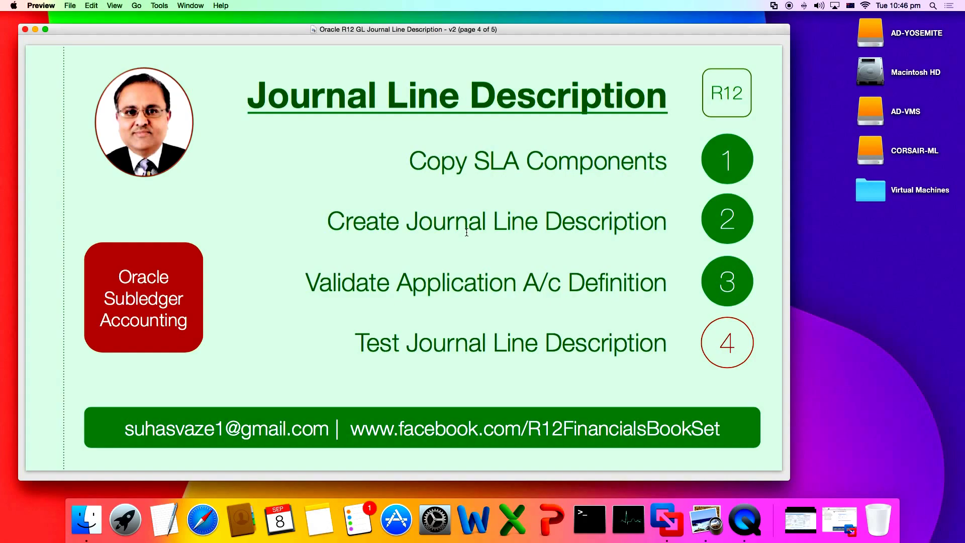
pyautogui.press('Down')
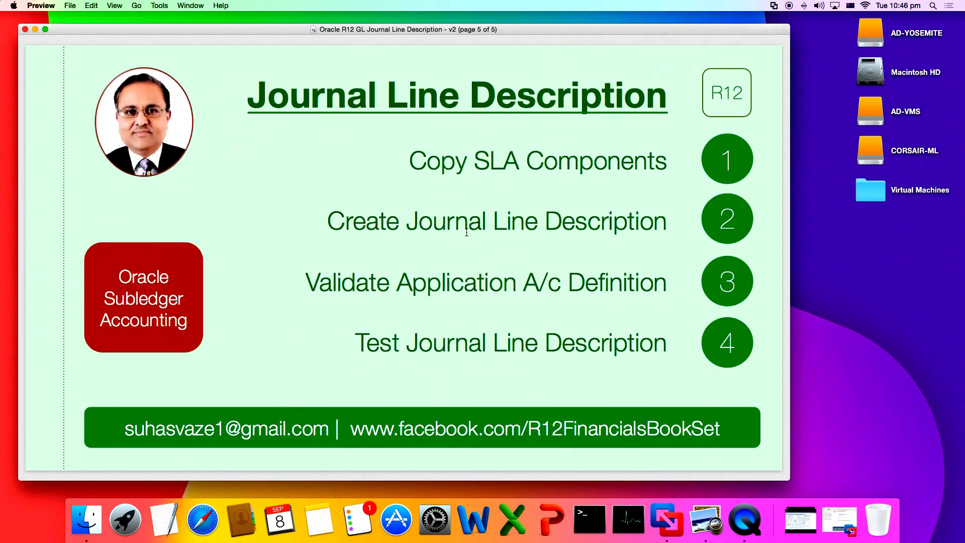
pyautogui.press('Up')
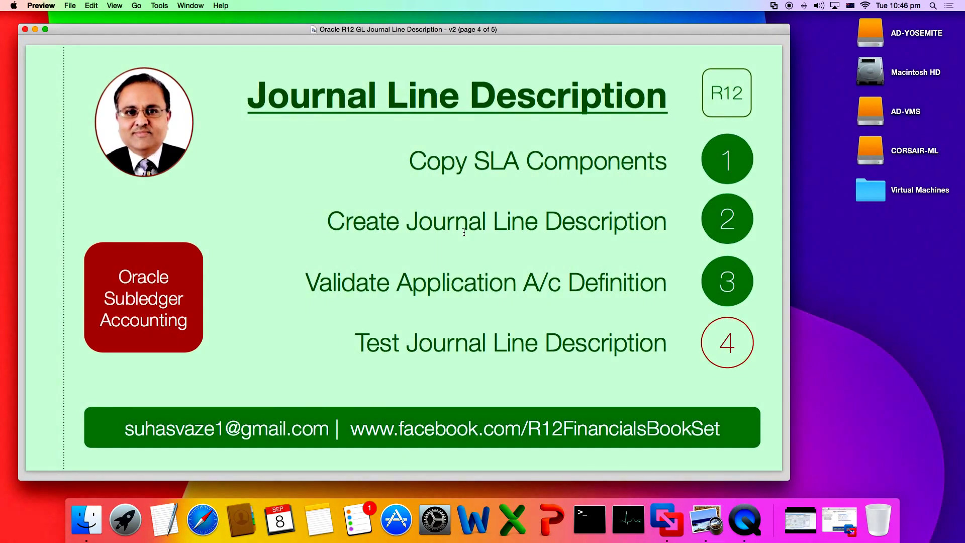
pyautogui.hotkey('ctrl', 'Right')
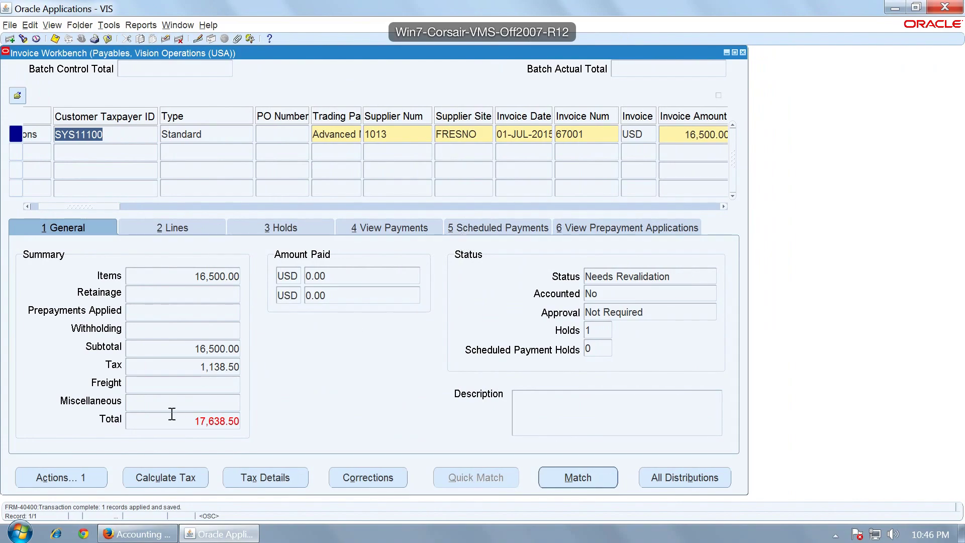
# - Set invoice 67001's Invoice Amount to 17,638.50 to match its total
pyautogui.click(195, 421)
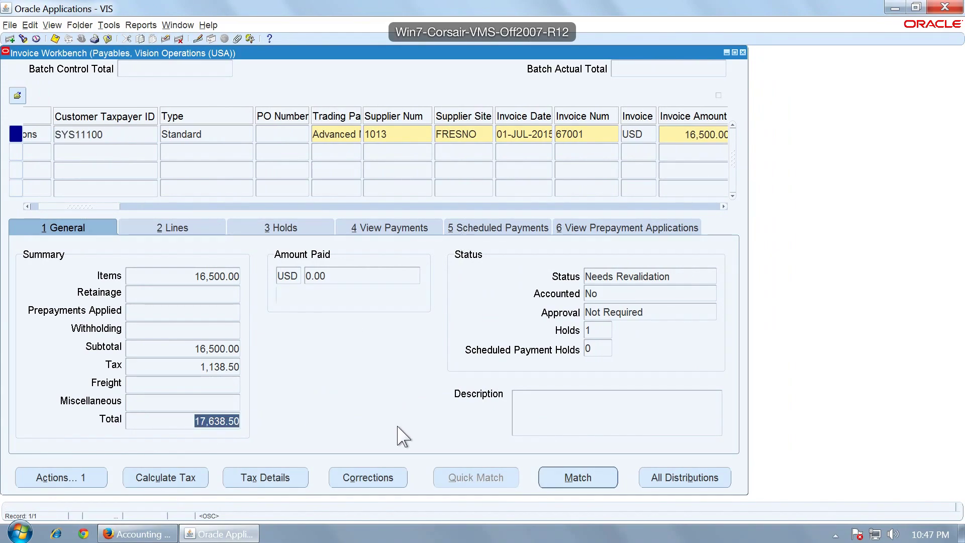
pyautogui.click(679, 133)
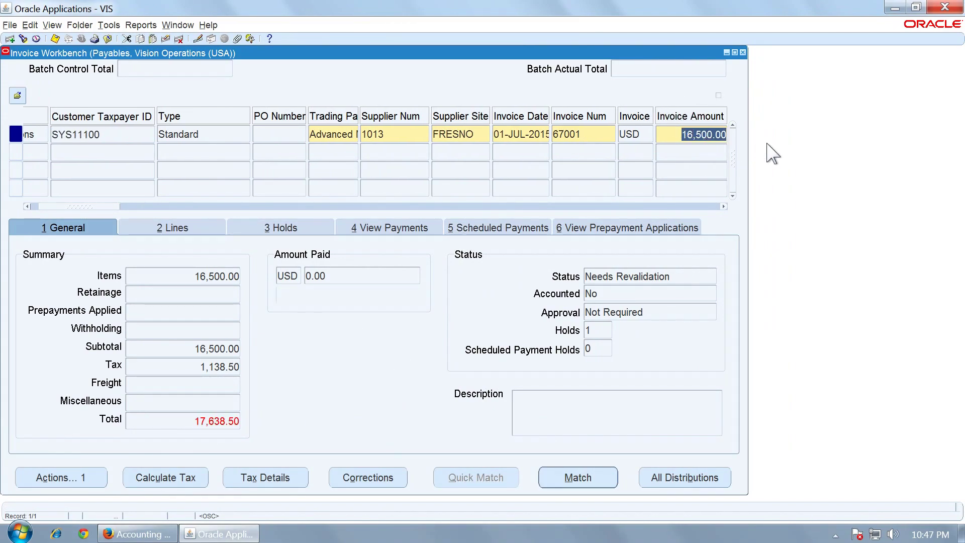
pyautogui.write('17638.50')
pyautogui.press('Tab')
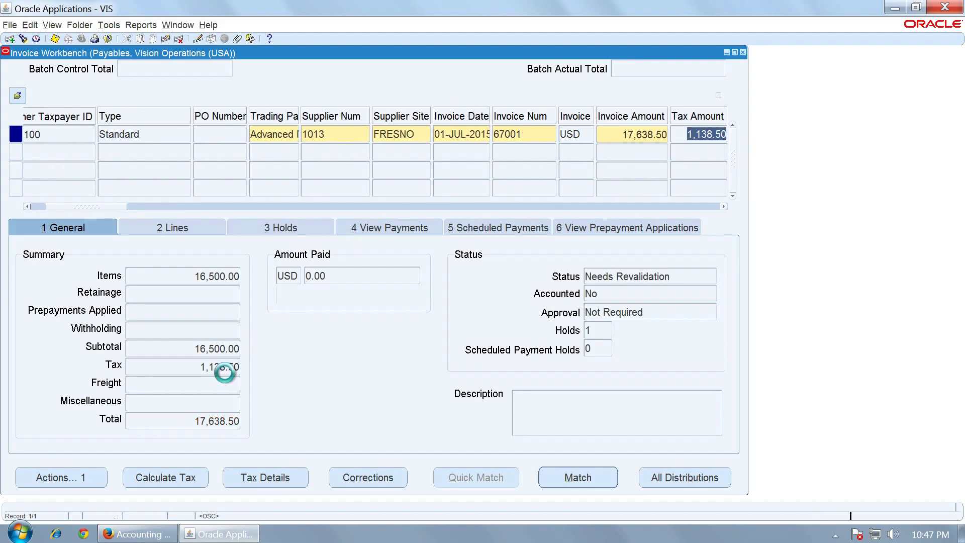
# - Validate invoice 67001 through Actions so its hold is released
pyautogui.click(83, 475)
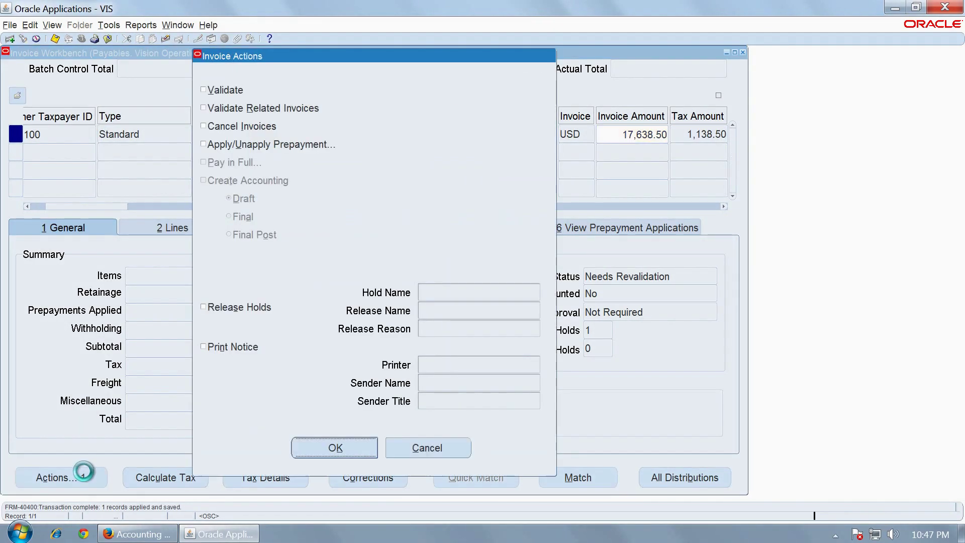
pyautogui.click(222, 90)
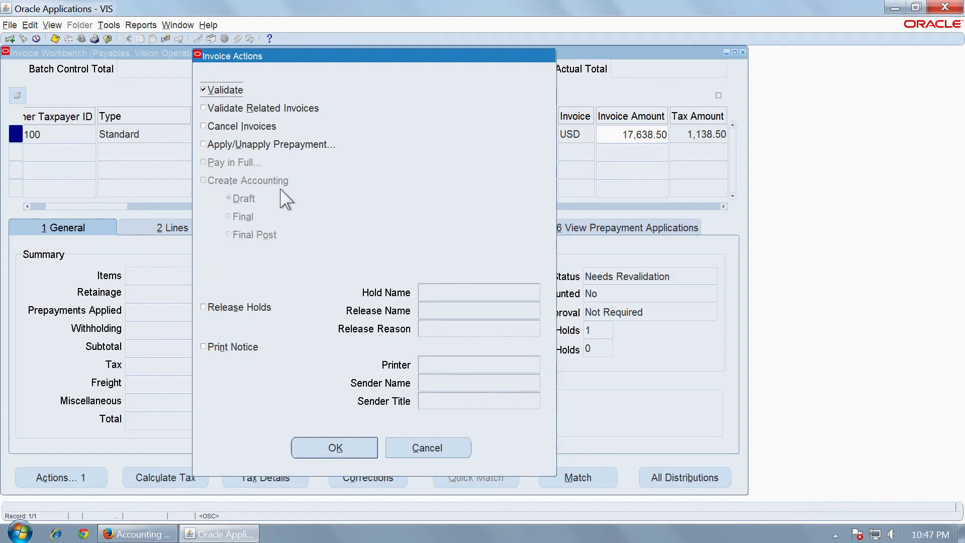
pyautogui.click(324, 442)
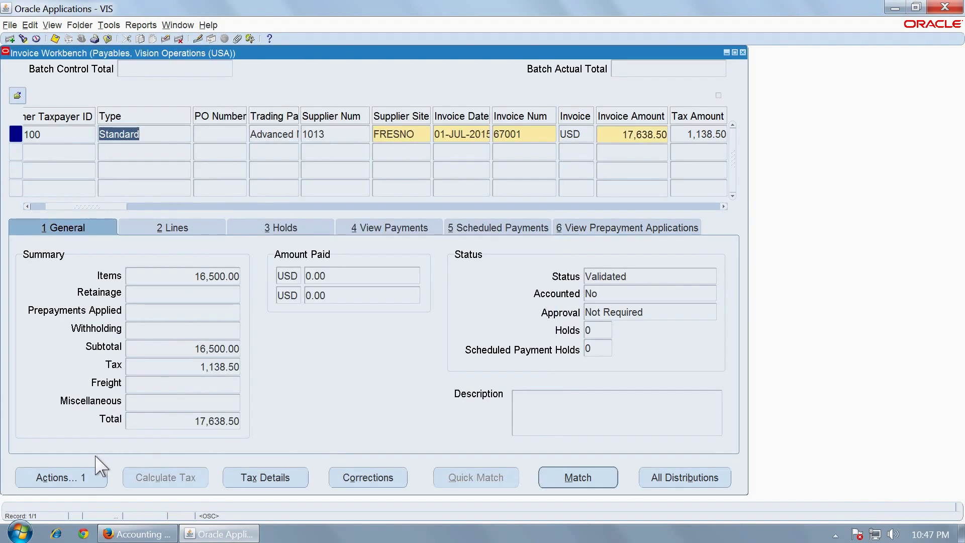
# - Create Final Post accounting for invoice 67001, dismiss the confirmation, and go to View > Requests
pyautogui.click(82, 475)
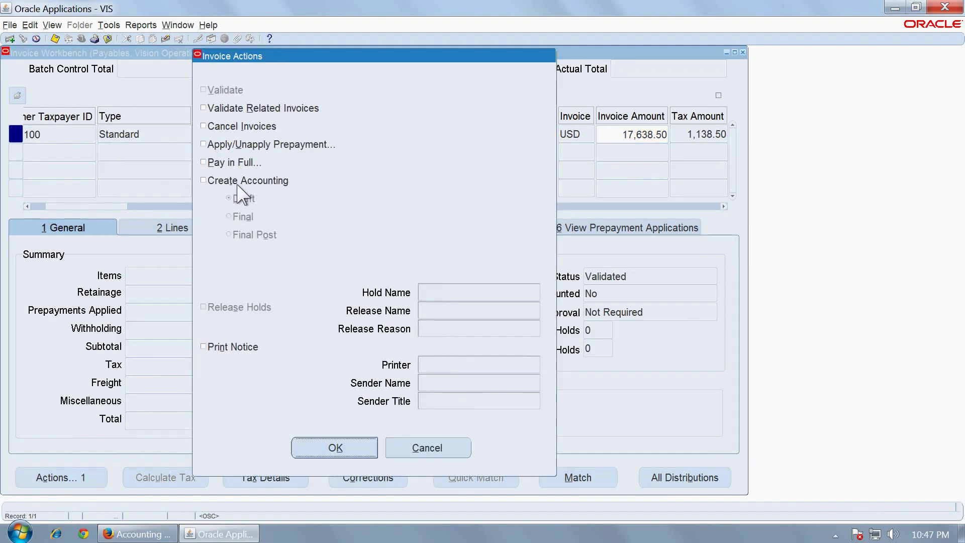
pyautogui.click(204, 180)
pyautogui.click(241, 234)
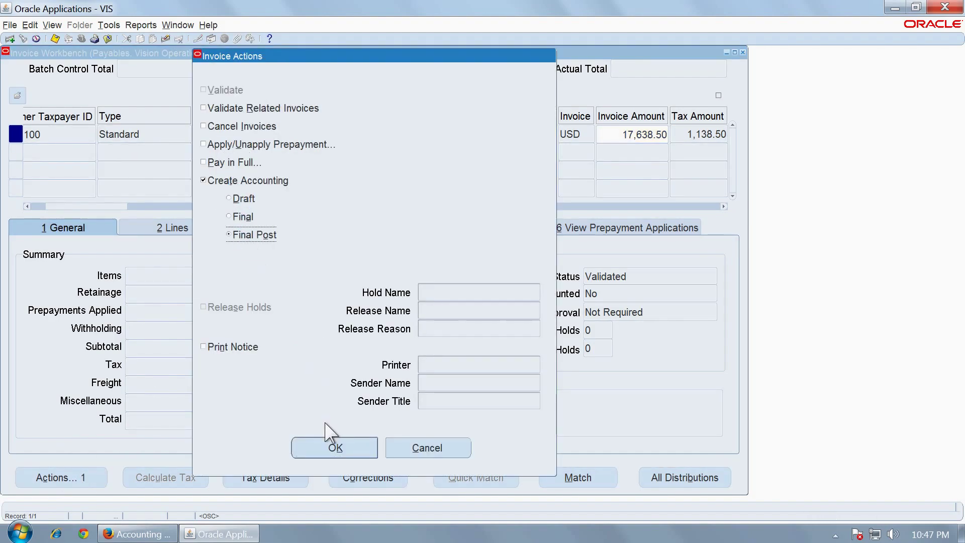
pyautogui.click(331, 446)
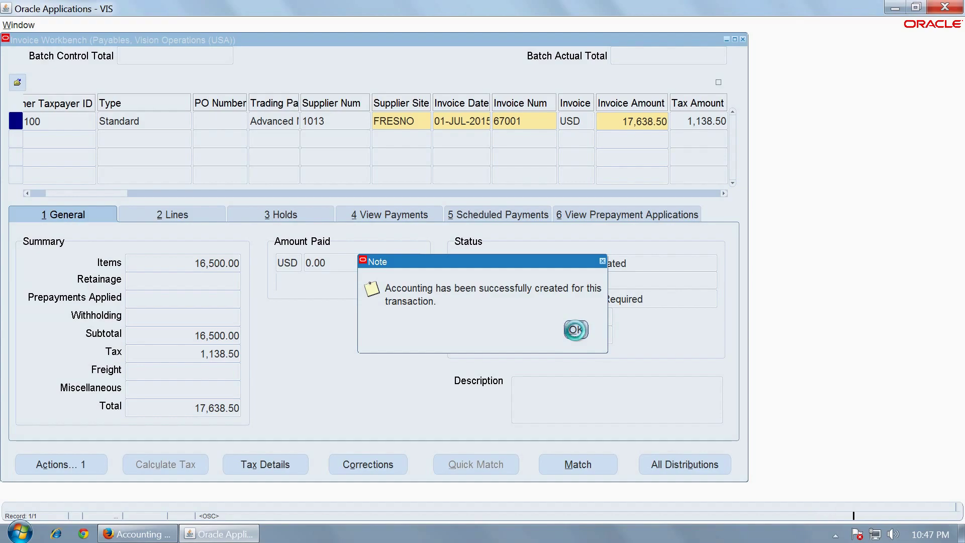
pyautogui.click(576, 329)
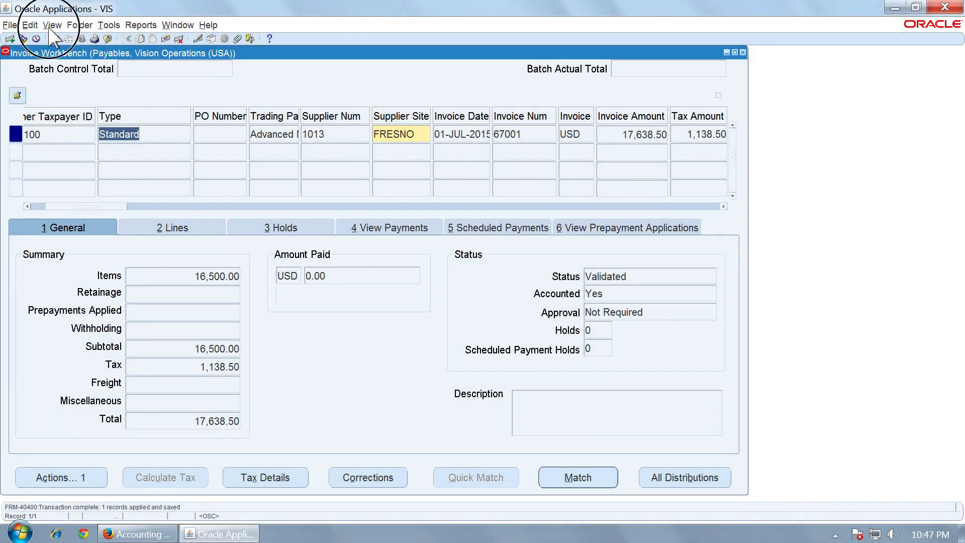
pyautogui.click(52, 25)
pyautogui.click(110, 182)
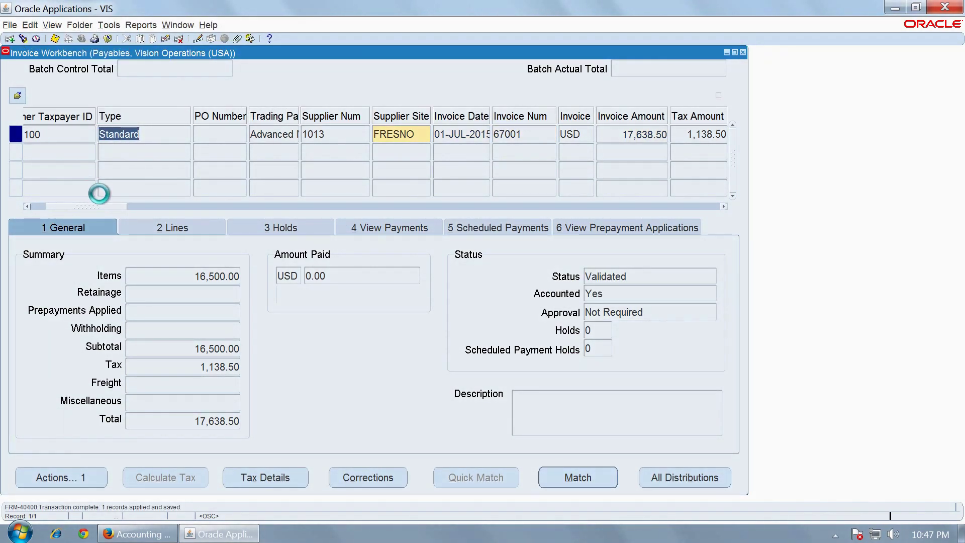
# - Find All My Requests to list the pending Create Accounting request, briefly checking the slides
pyautogui.click(452, 377)
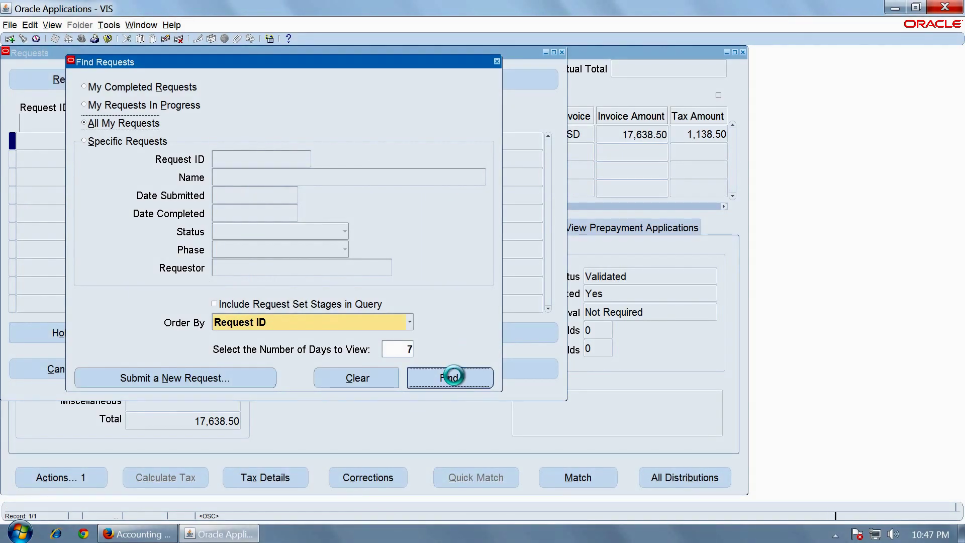
pyautogui.click(232, 79)
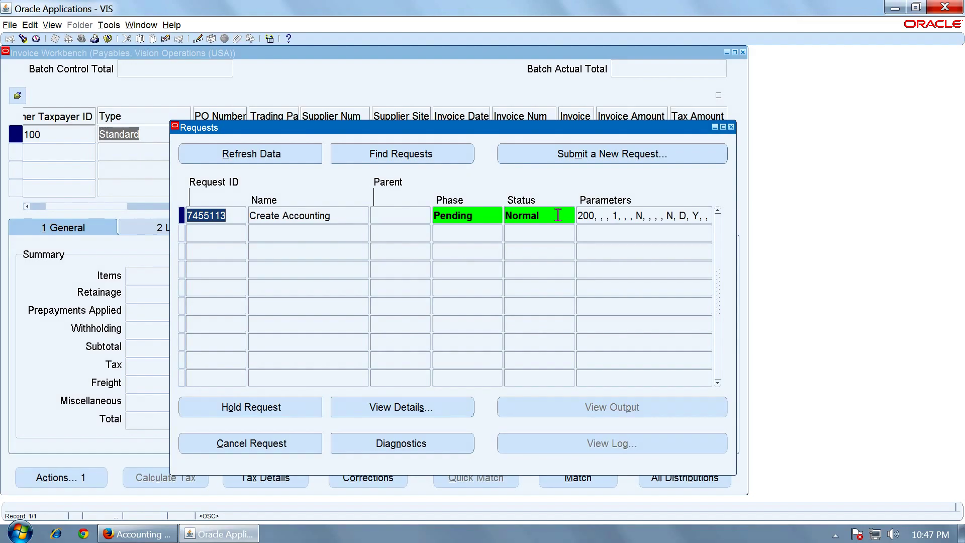
pyautogui.hotkey('ctrl', 'Left')
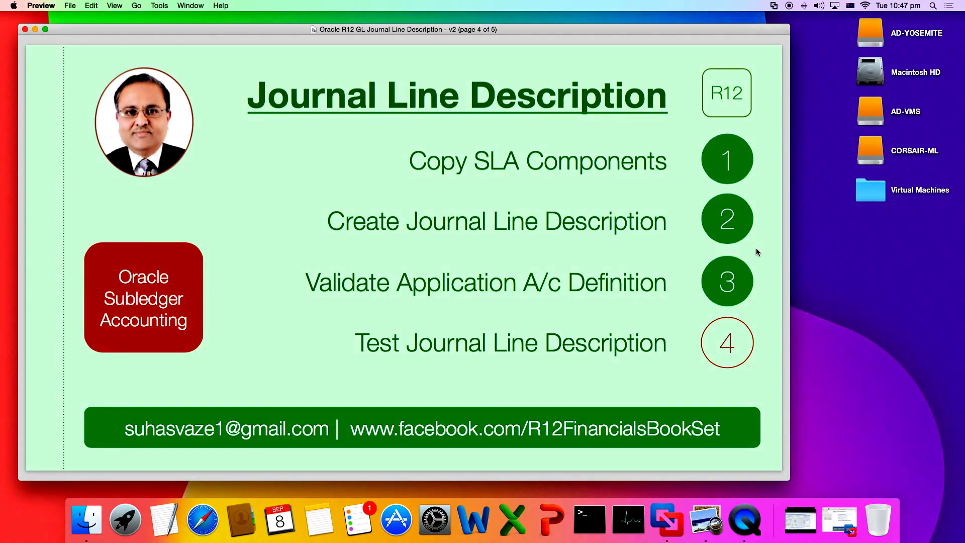
pyautogui.hotkey('ctrl', 'Right')
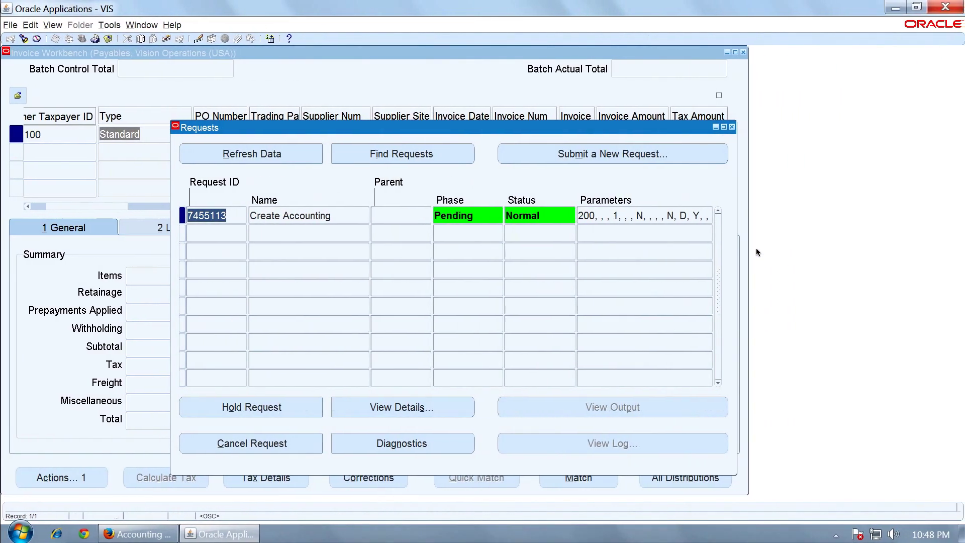
# - Refresh the requests until Journal Import completes Normal, then copy its request ID
pyautogui.click(246, 155)
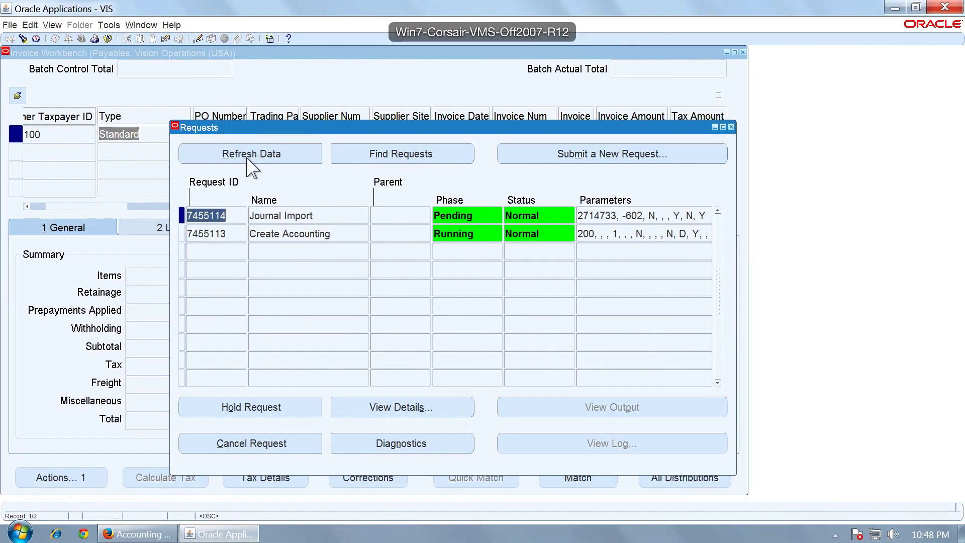
pyautogui.click(248, 156)
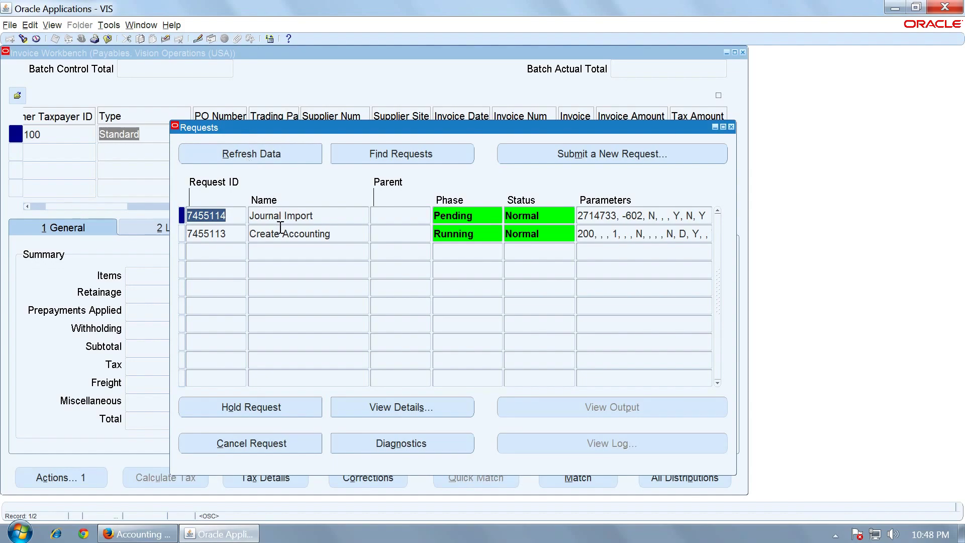
pyautogui.click(259, 155)
pyautogui.click(255, 153)
pyautogui.hotkey('ctrl', 'Left')
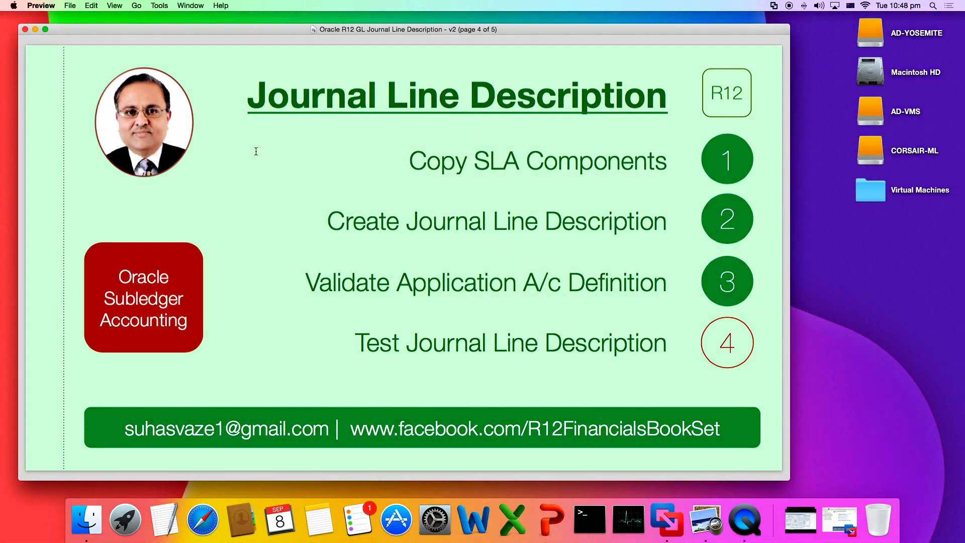
pyautogui.hotkey('ctrl', 'Right')
pyautogui.click(261, 160)
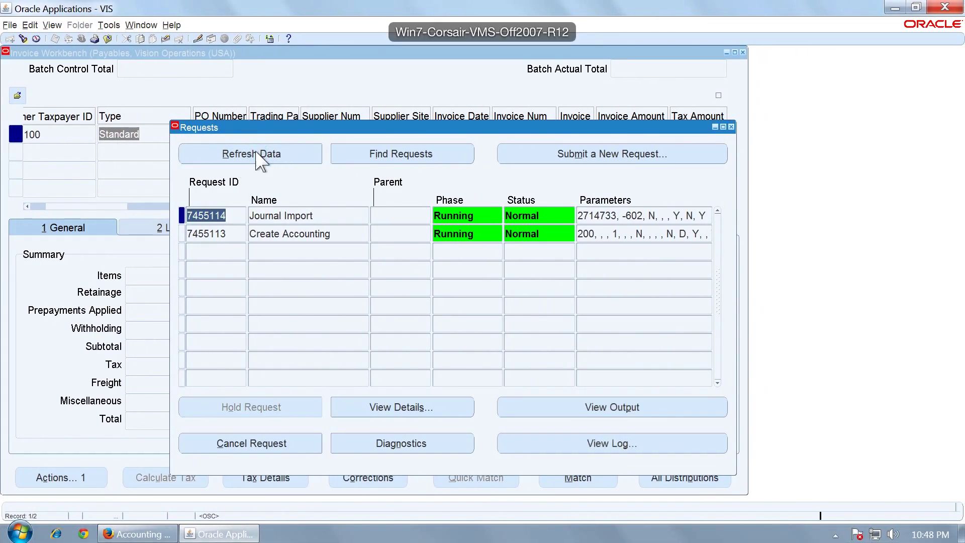
pyautogui.click(260, 157)
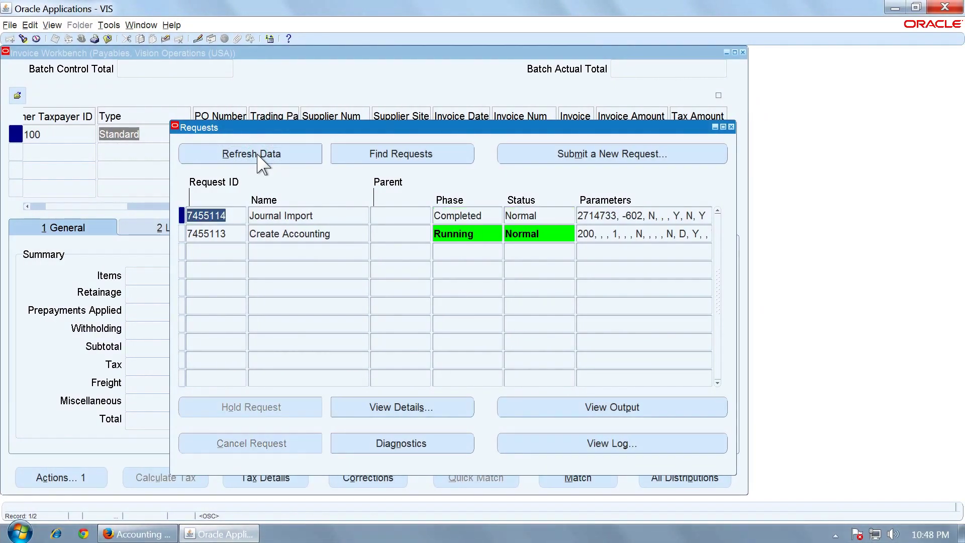
pyautogui.rightClick(217, 216)
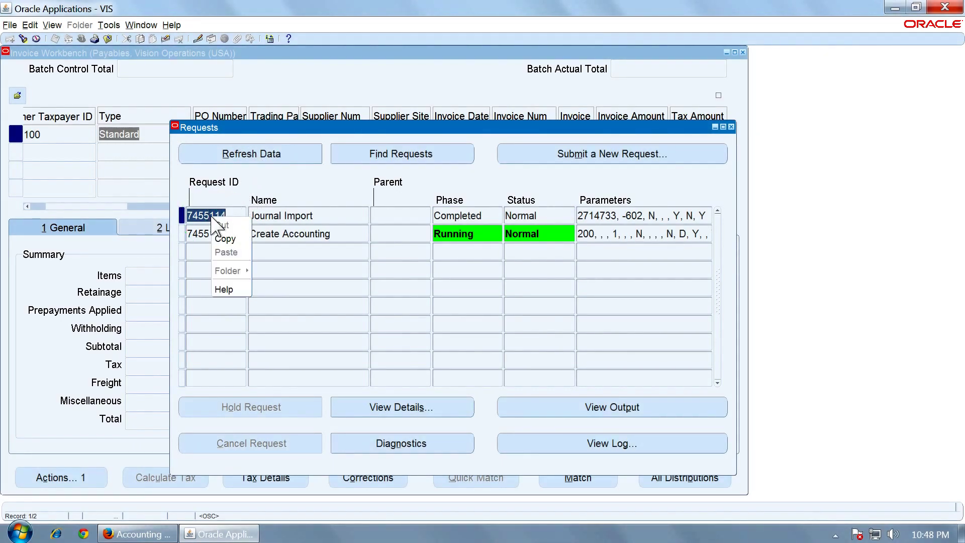
pyautogui.click(235, 242)
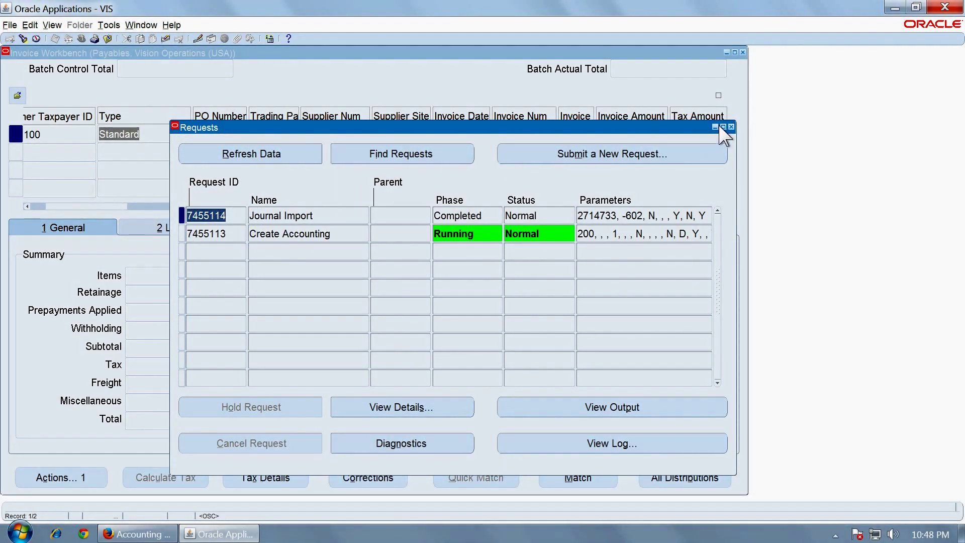
# - Close the Requests window and invoice workbench, then switch to the General Ledger responsibility
pyautogui.click(732, 126)
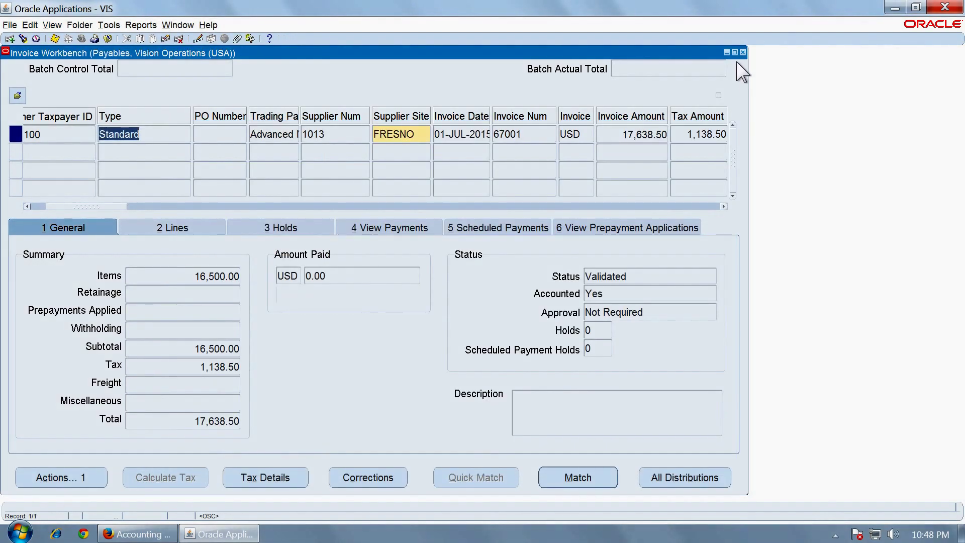
pyautogui.click(743, 52)
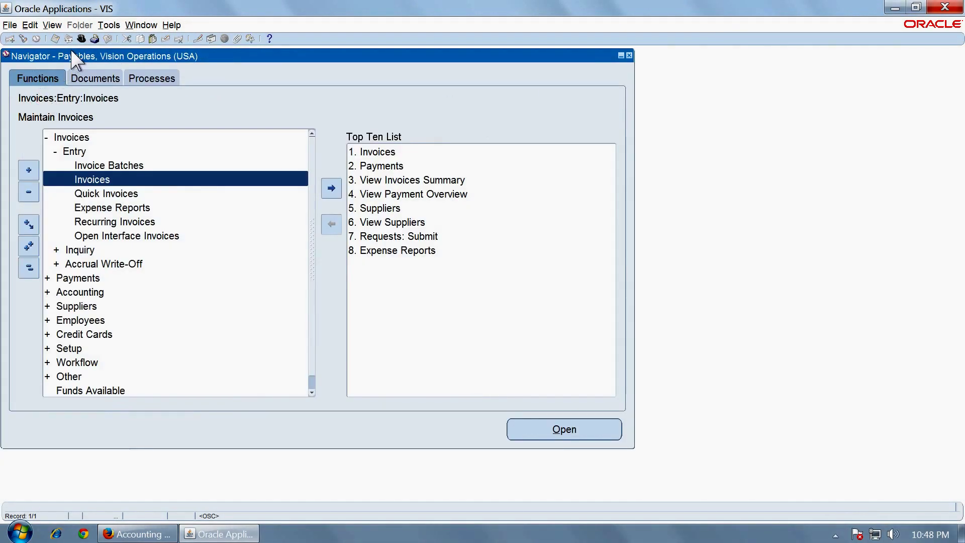
pyautogui.click(81, 39)
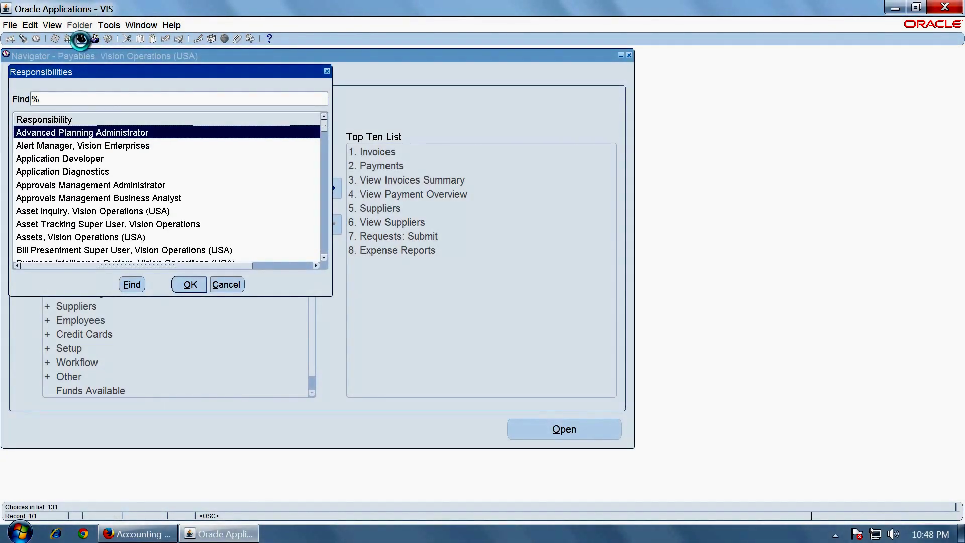
pyautogui.write('general Ledger,')
pyautogui.doubleClick(122, 146)
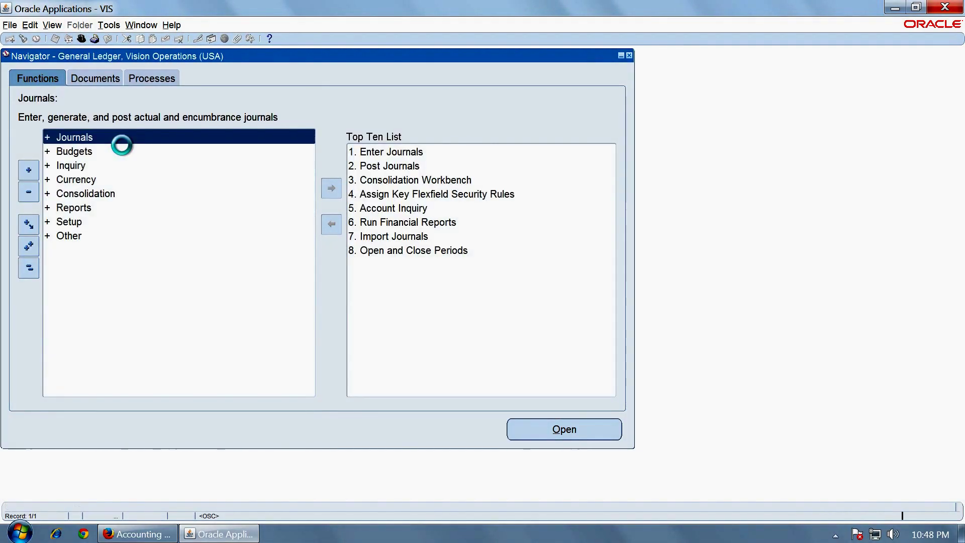
# - In Enter Journals, search for batch %7455114% to find the Payables journal
pyautogui.doubleClick(86, 137)
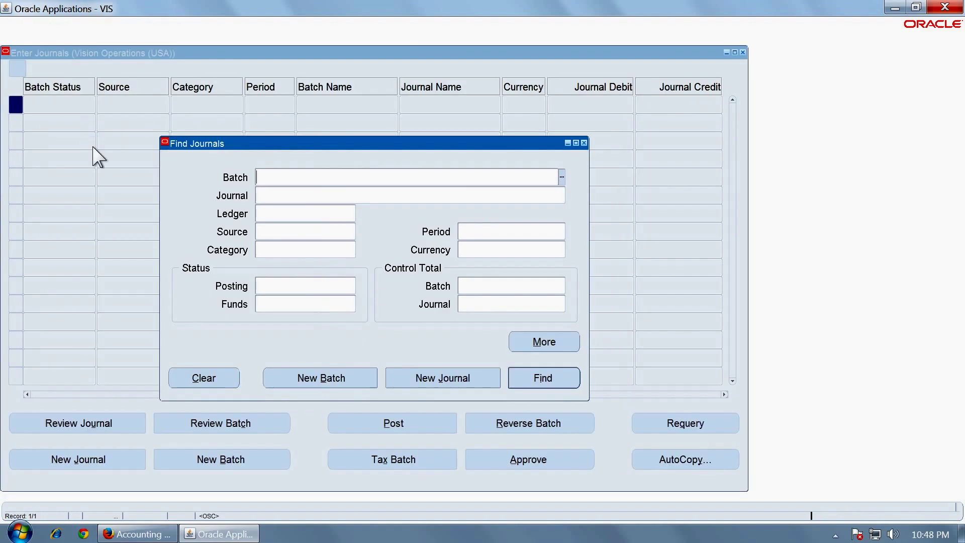
pyautogui.write('%7455114%')
pyautogui.press('Return')
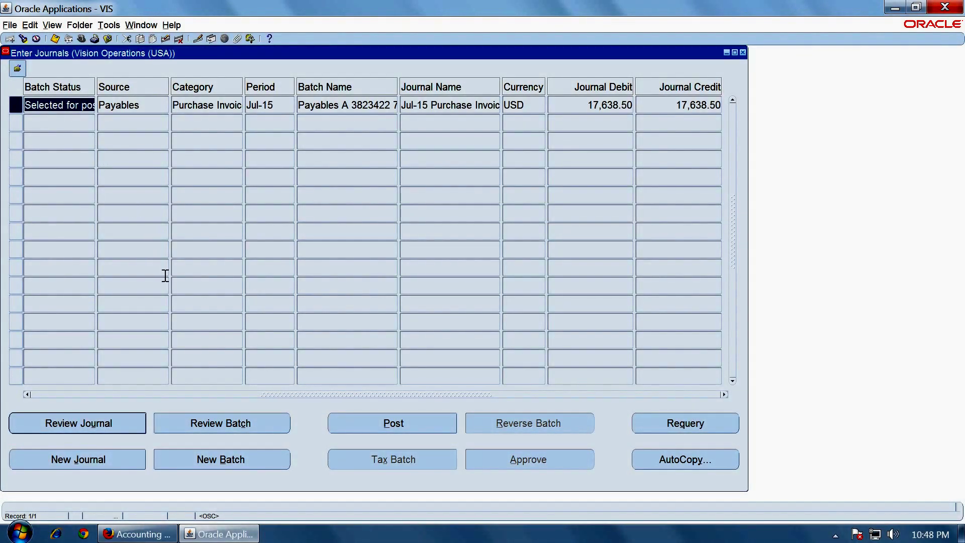
# - Review the journal and confirm line 2's 16,500.00 debit reads 'Invoice No: 67001'
pyautogui.click(95, 423)
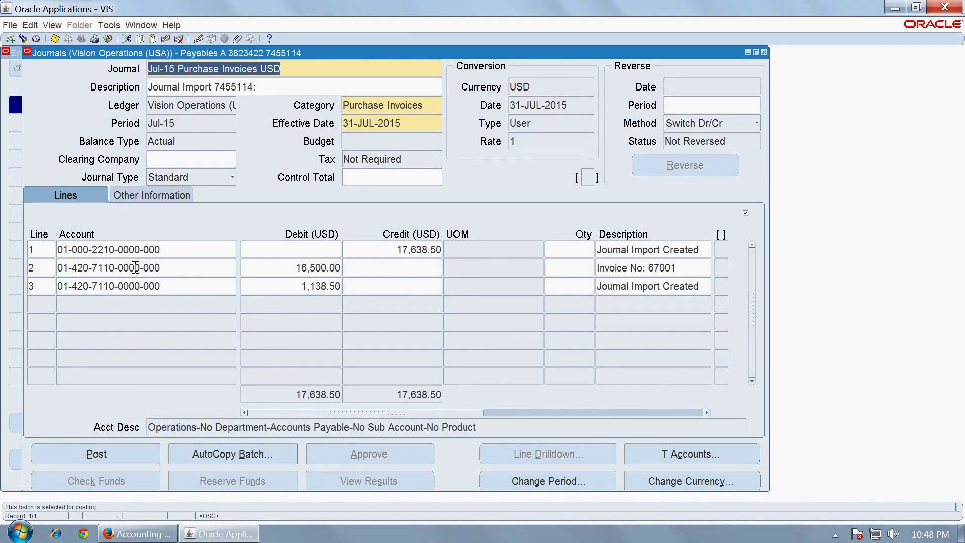
pyautogui.click(176, 267)
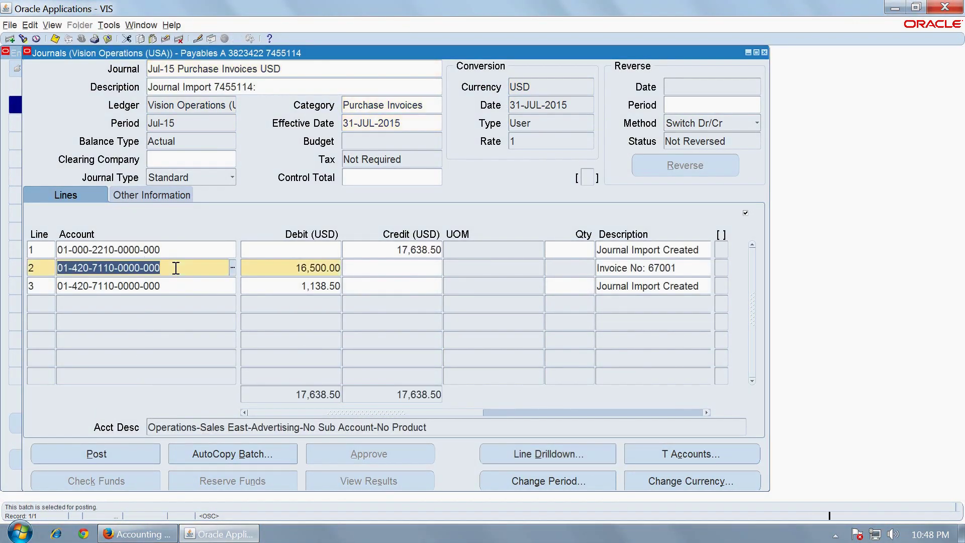
pyautogui.click(290, 268)
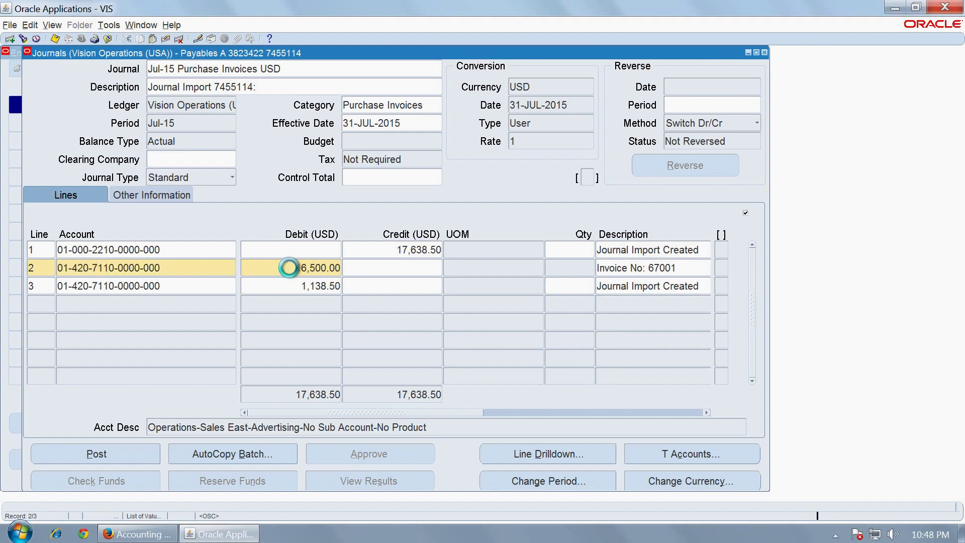
pyautogui.click(684, 269)
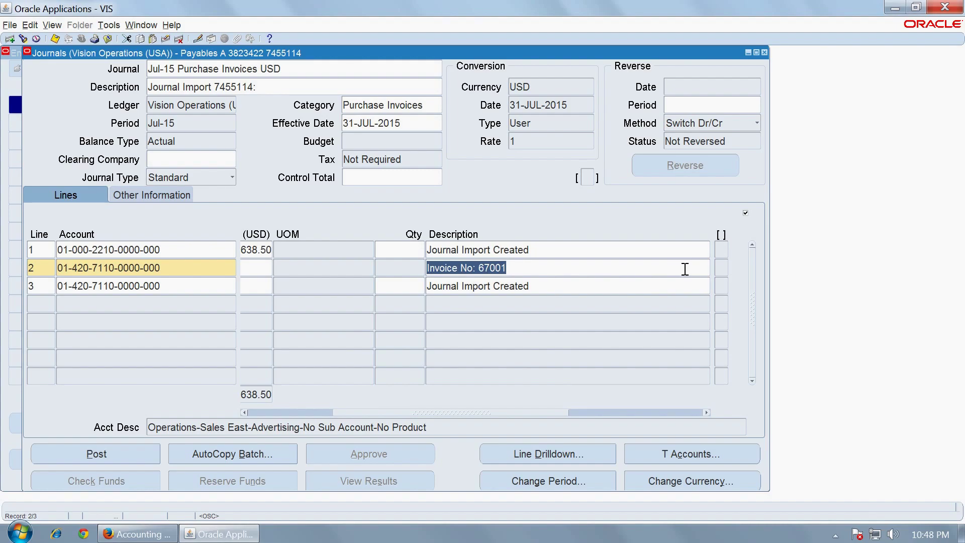
pyautogui.hotkey('ctrl', 'Left')
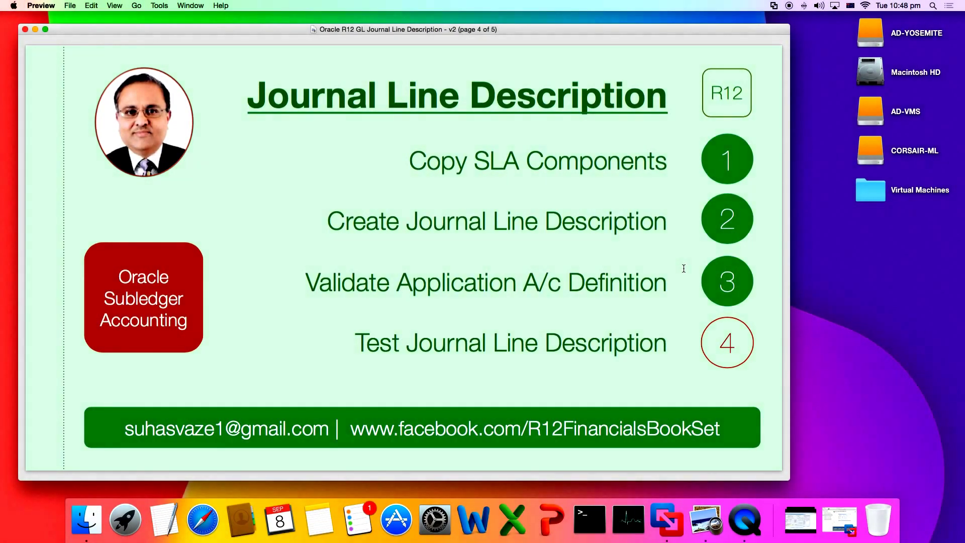
# - Advance the slides to page 5 of 5, showing Test Journal Line Description done
pyautogui.press('Down')
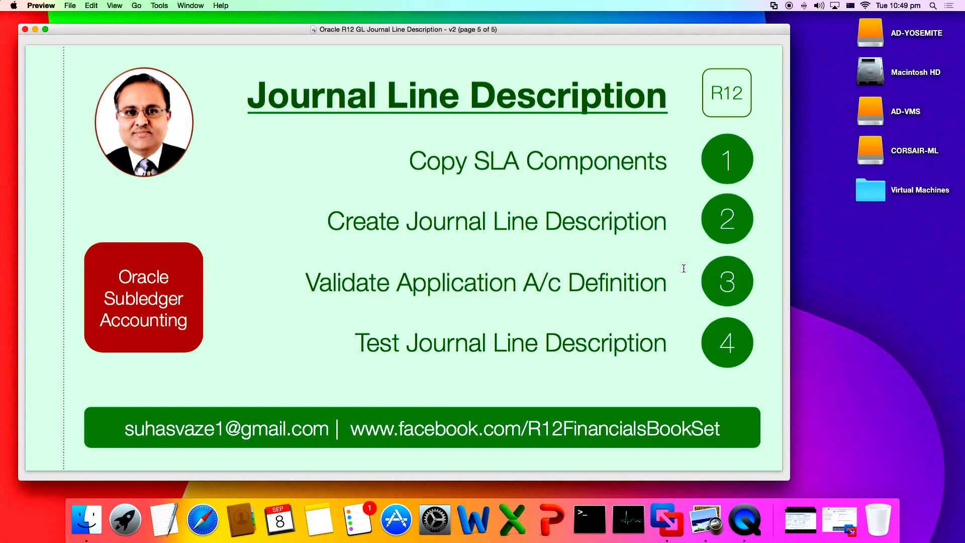